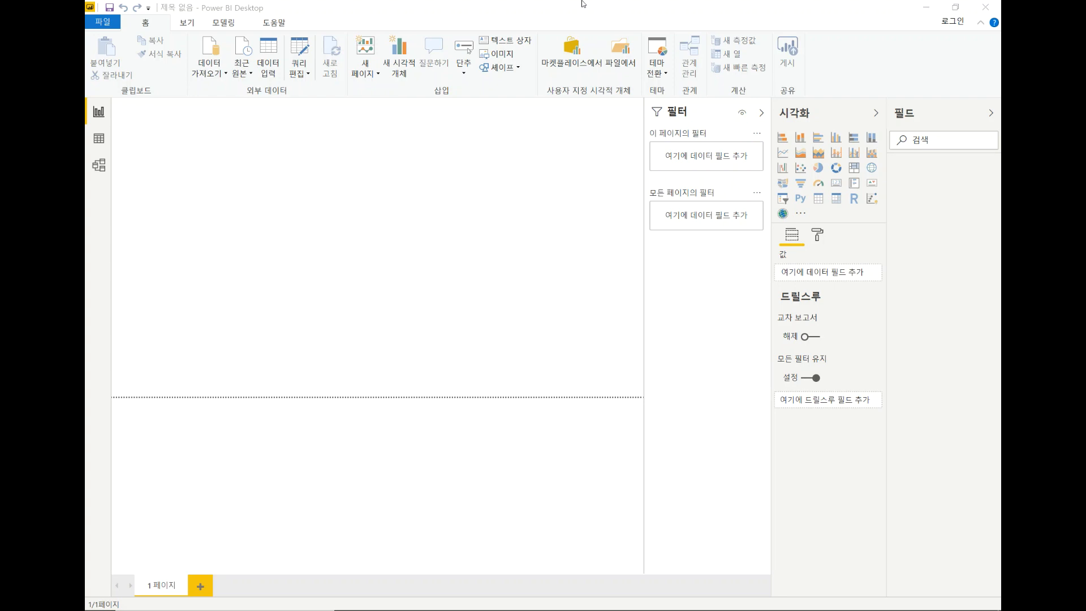
- Open the Excel workbook 라인별가동율 from the desktop as a data source
left_click(219, 70)
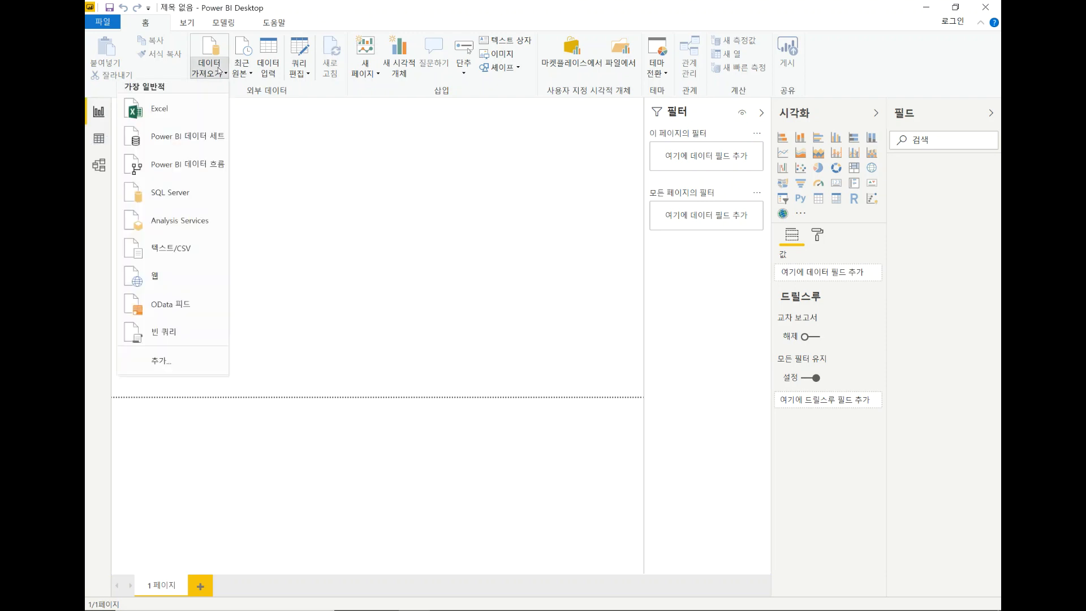
left_click(184, 104)
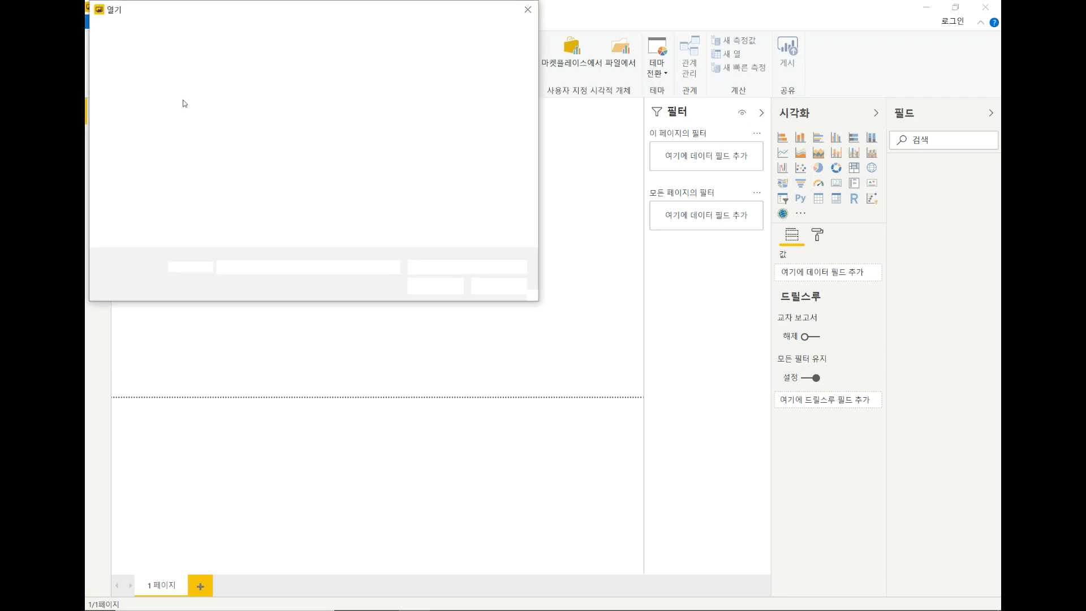
left_click(234, 189)
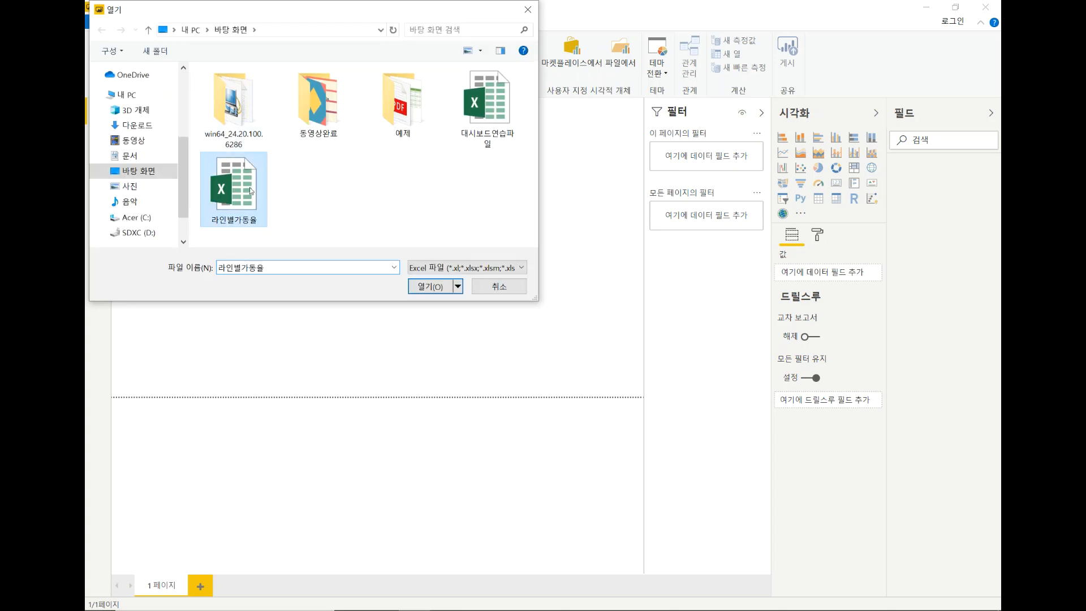
left_click(425, 283)
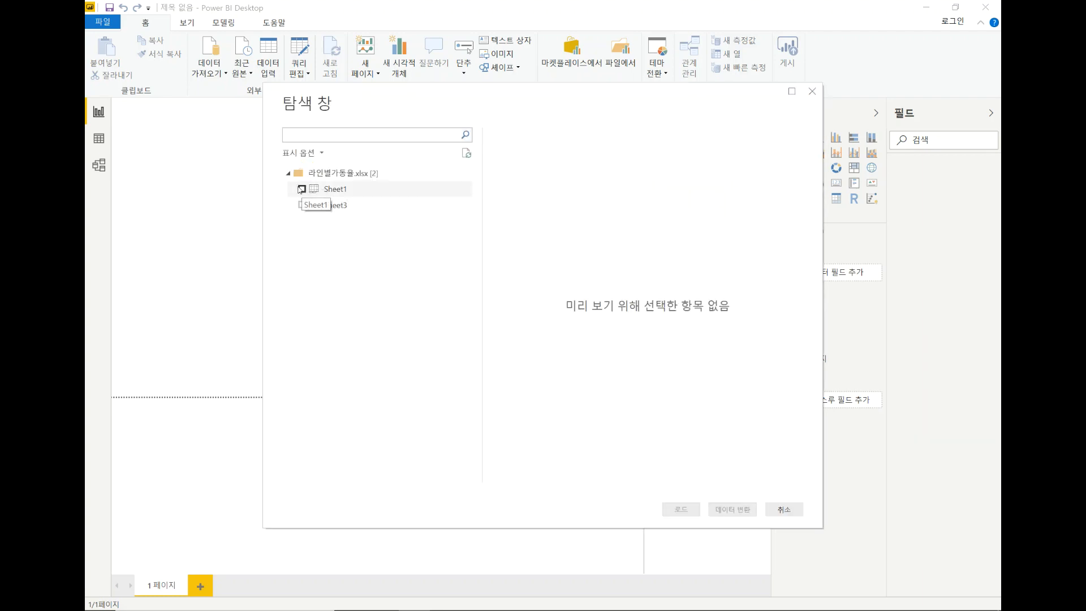
- Preview and select both Sheet1 and Sheet3 of the workbook, and open them for data transformation
left_click(301, 189)
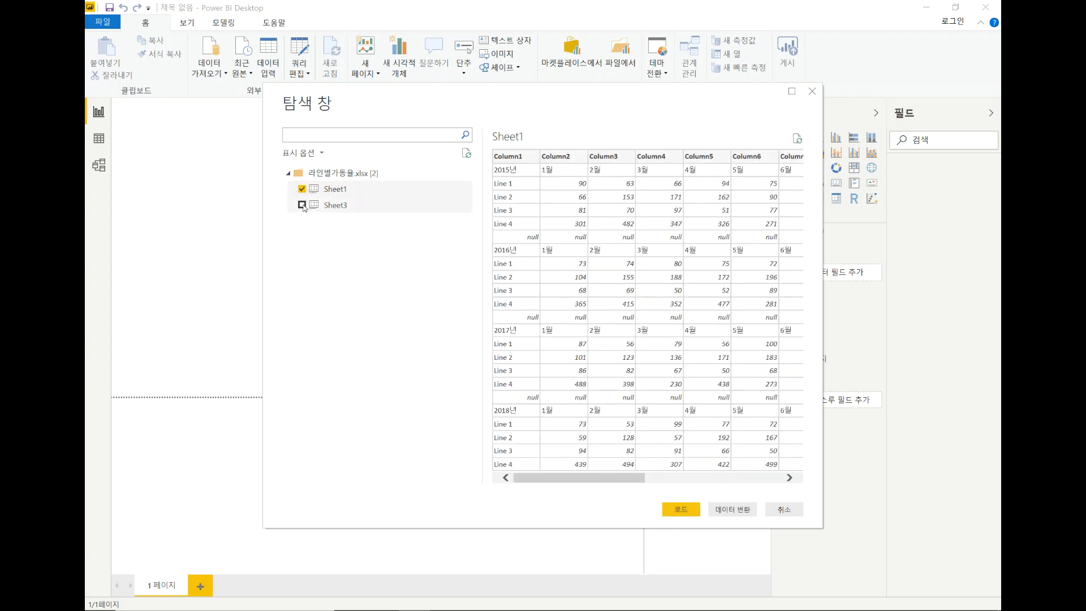
left_click(302, 205)
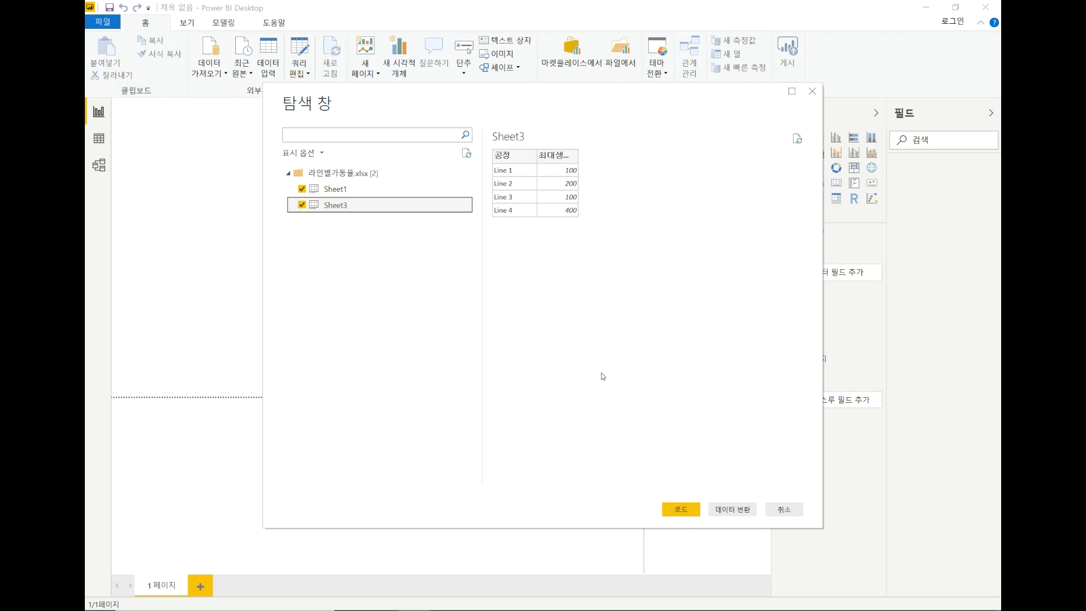
left_click(348, 182)
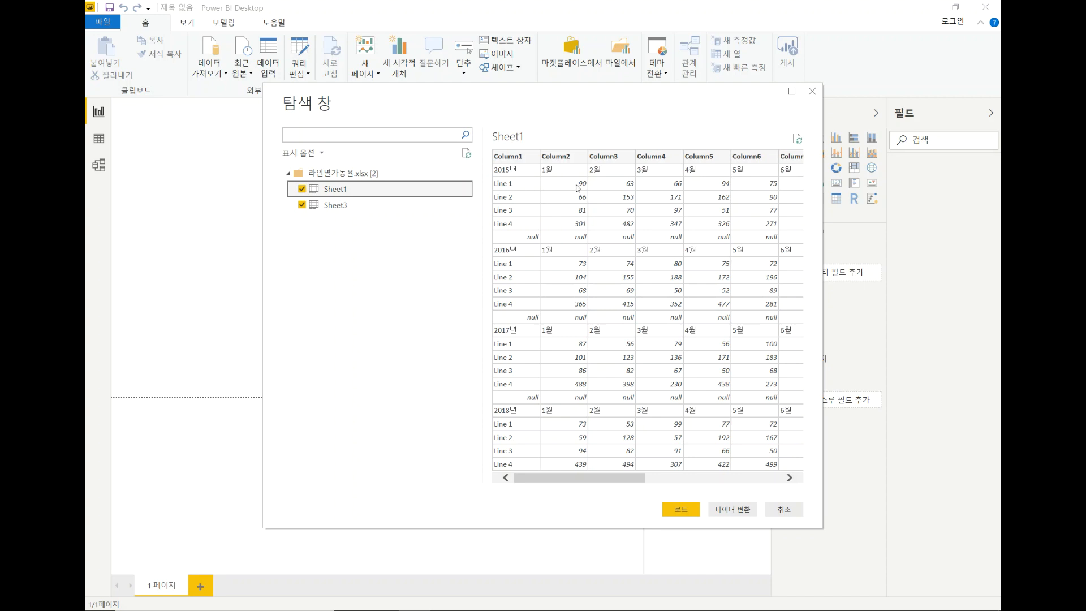
left_click(733, 510)
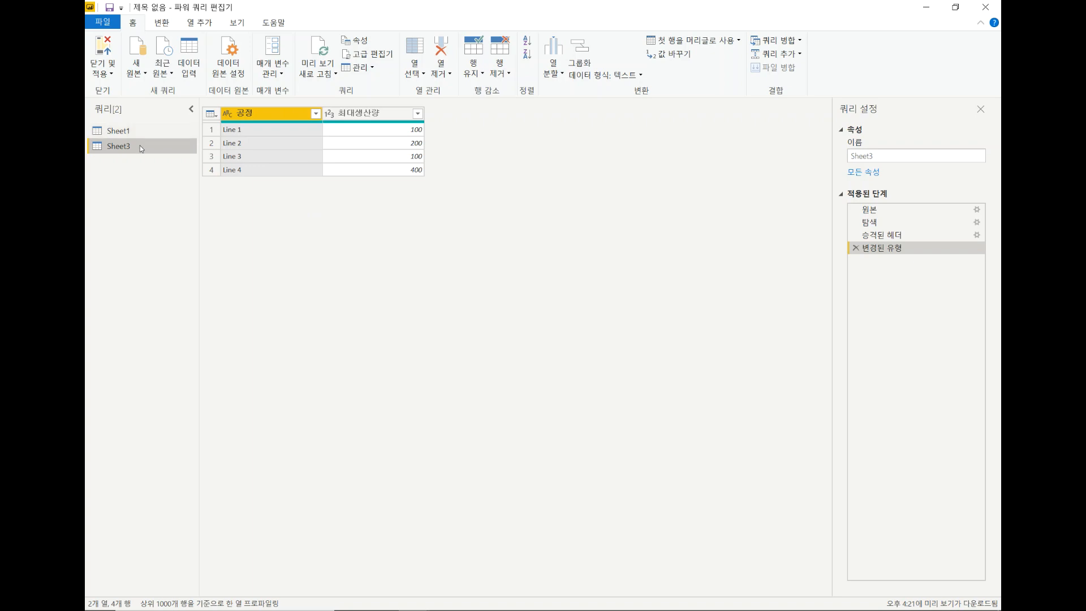
- Rename the Sheet3 query to 참조
left_click(897, 160)
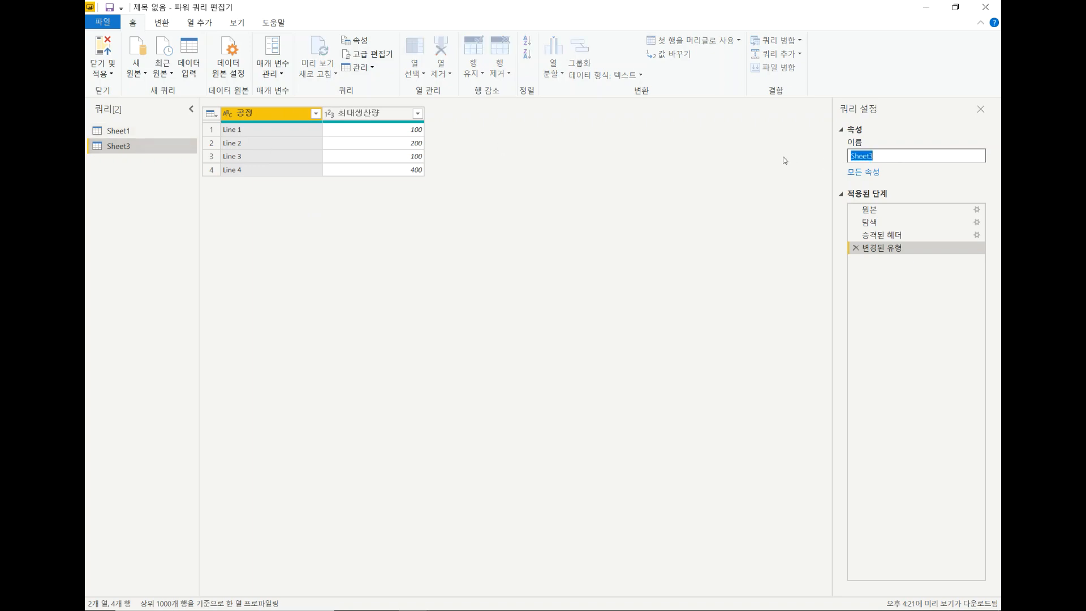
type("참조")
key("Return")
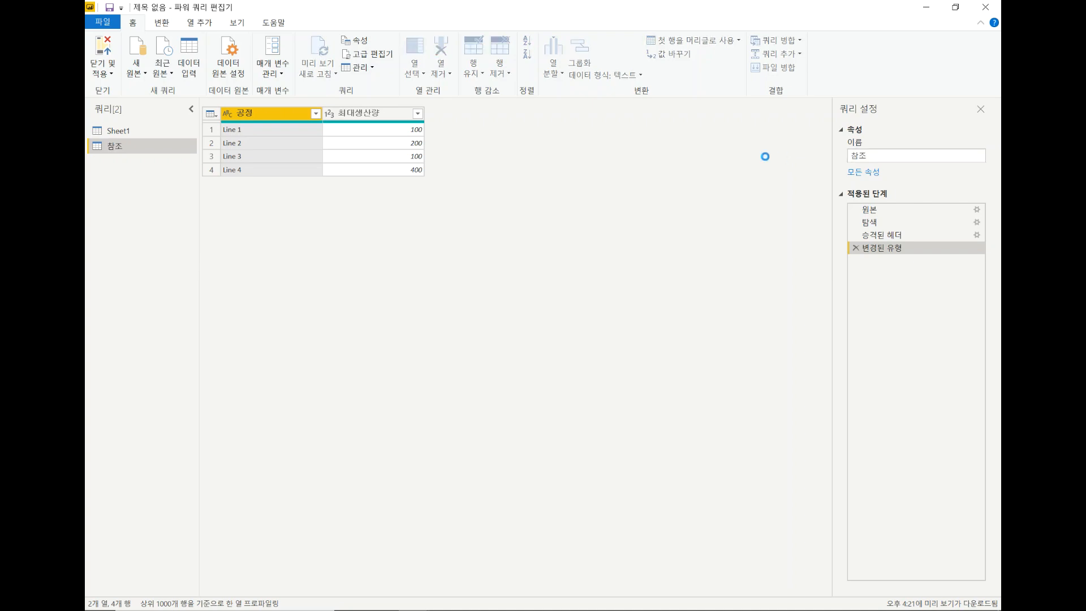
- Rename the Sheet1 query to 원본
left_click(124, 131)
left_click(885, 158)
key("ctrl+a")
type("원보ㄴ")
key("Return")
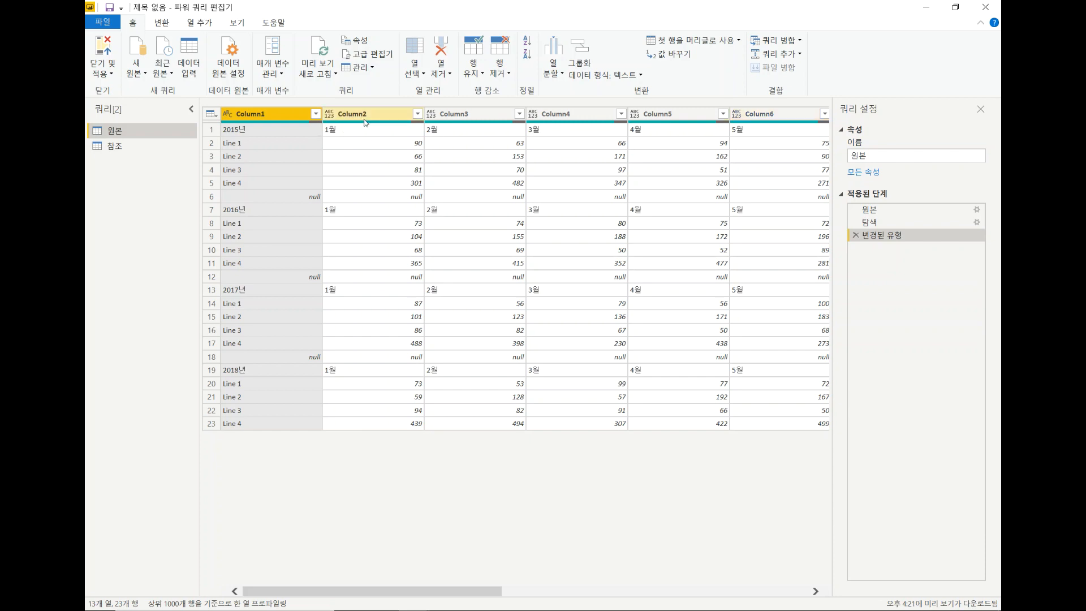
right_click(285, 119)
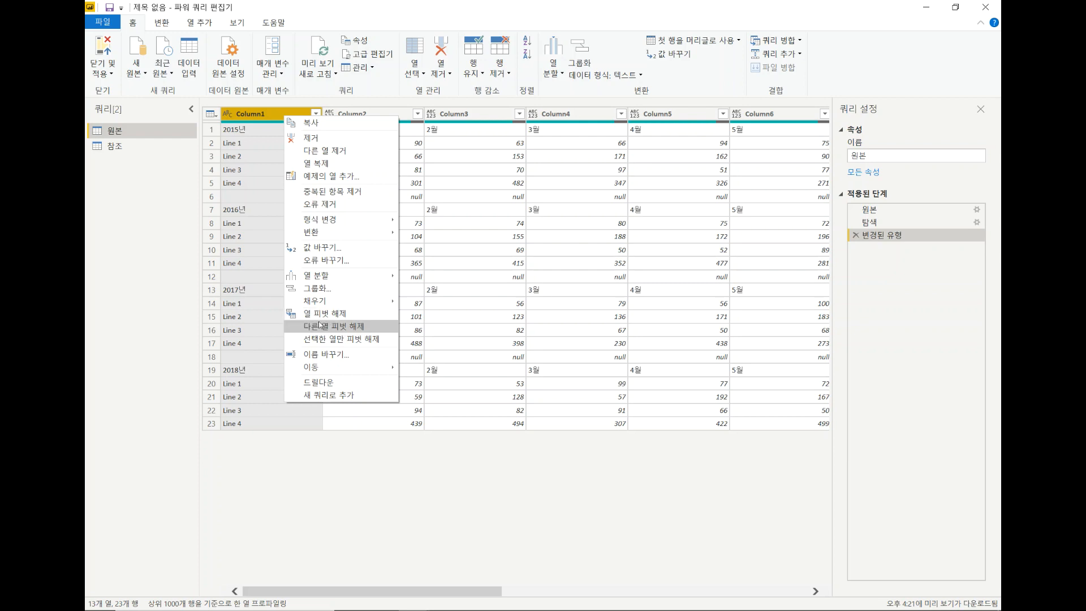
left_click(322, 327)
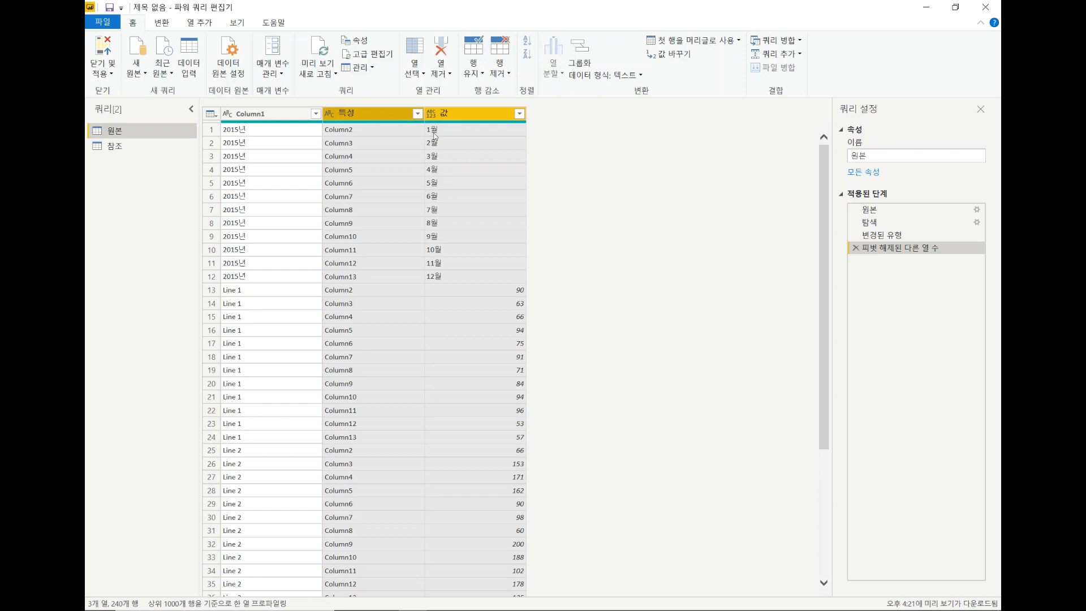
left_click(883, 237)
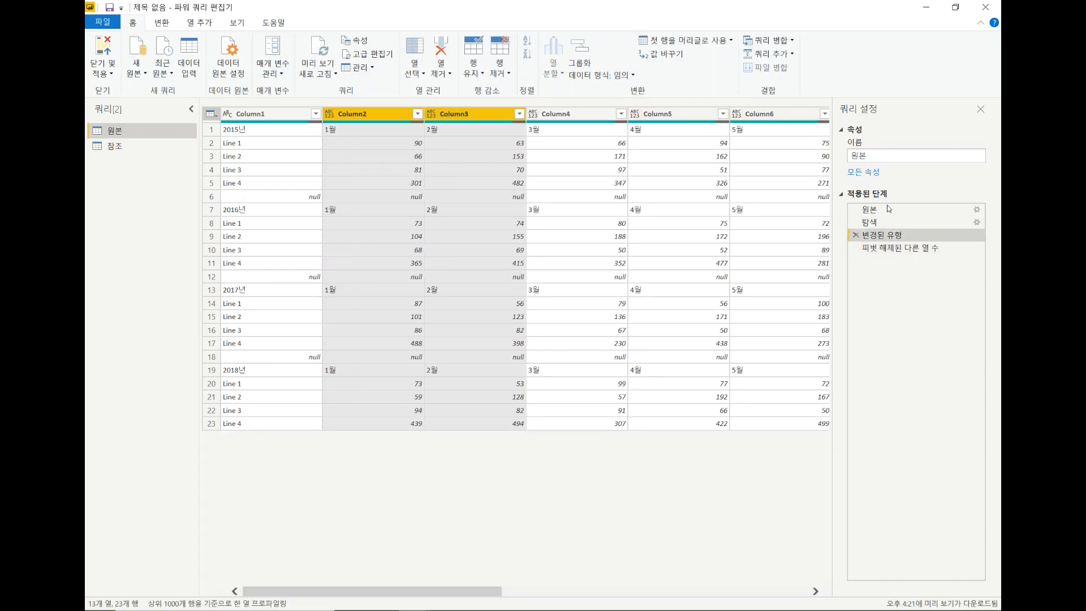
left_click(900, 248)
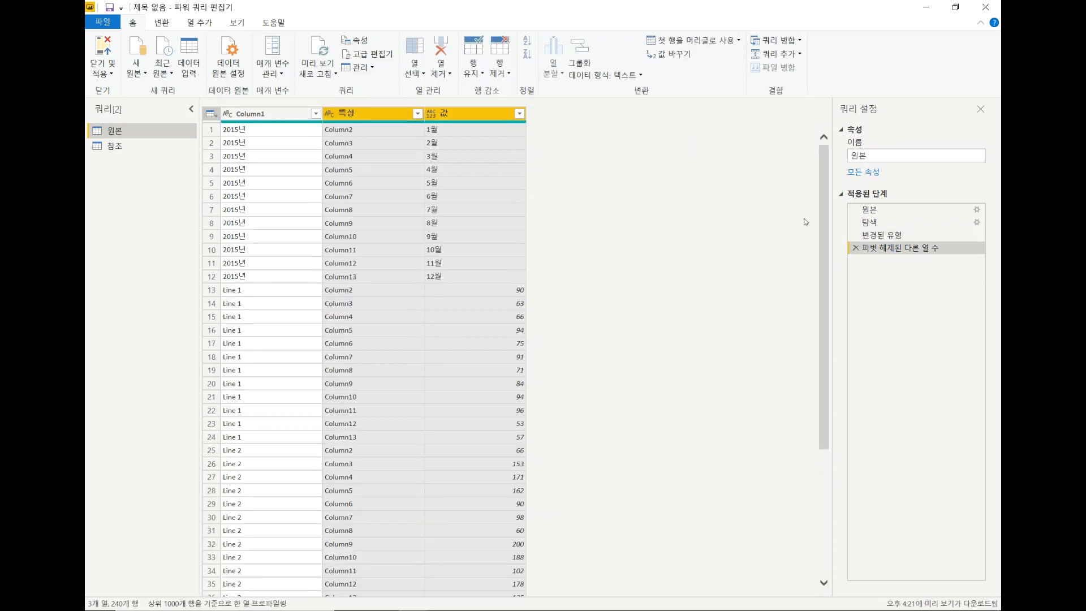
left_click(880, 235)
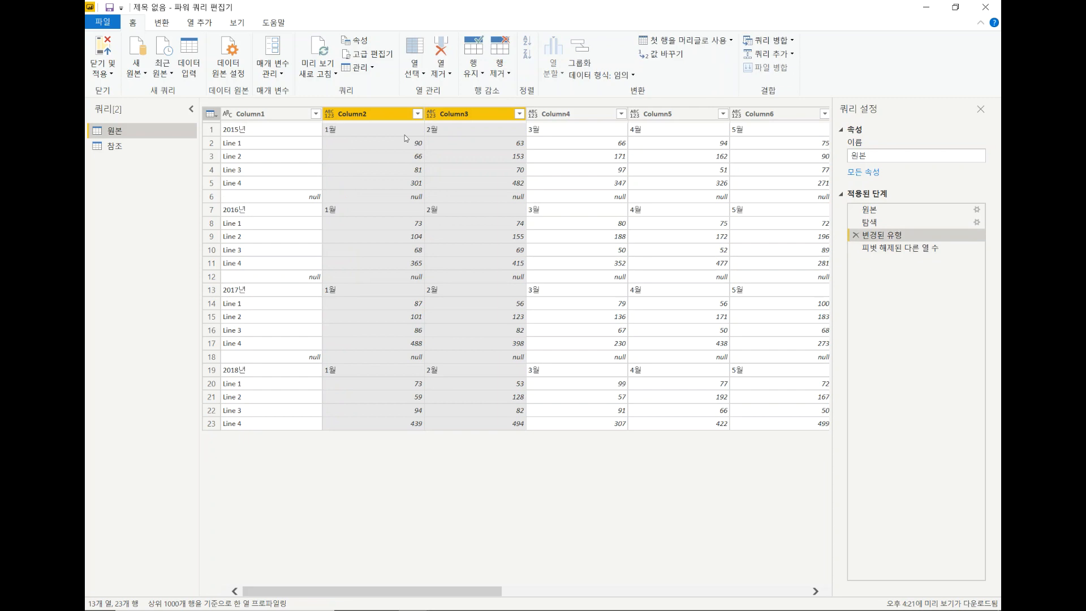
left_click(894, 249)
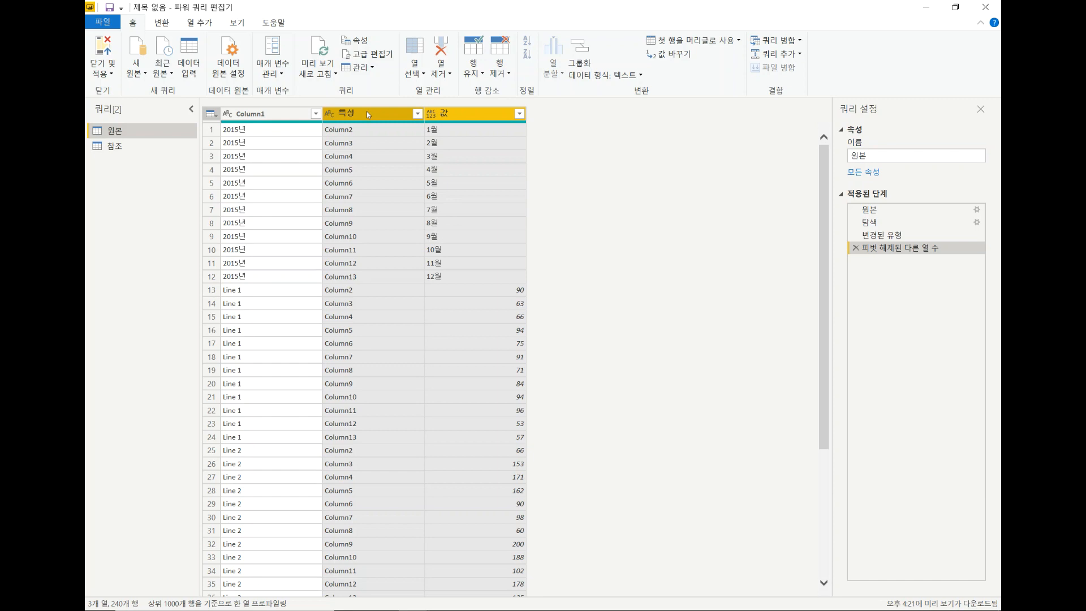
left_click(891, 237)
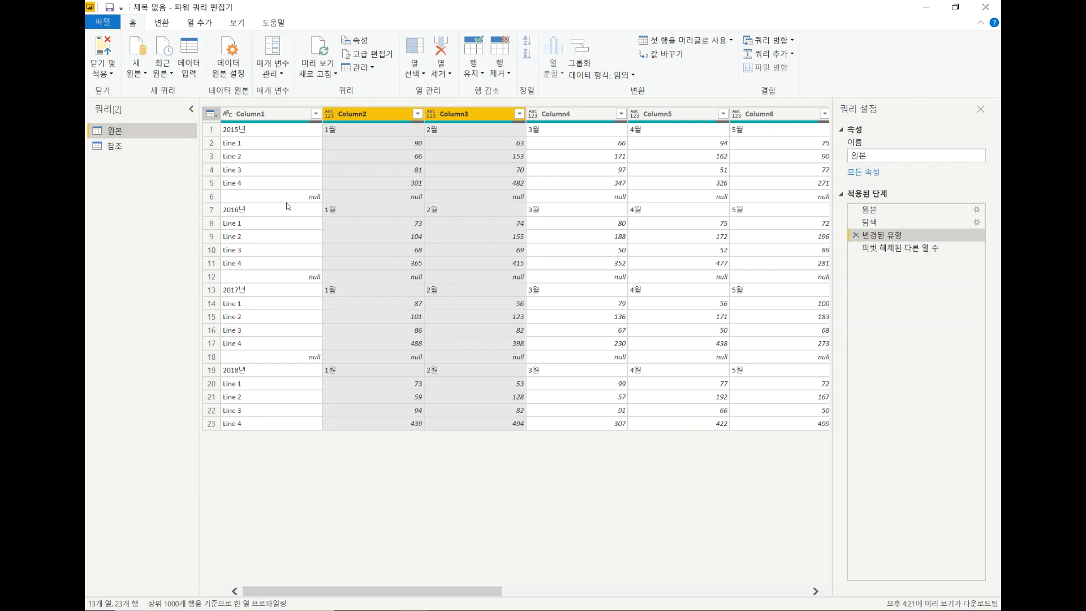
left_click(212, 197)
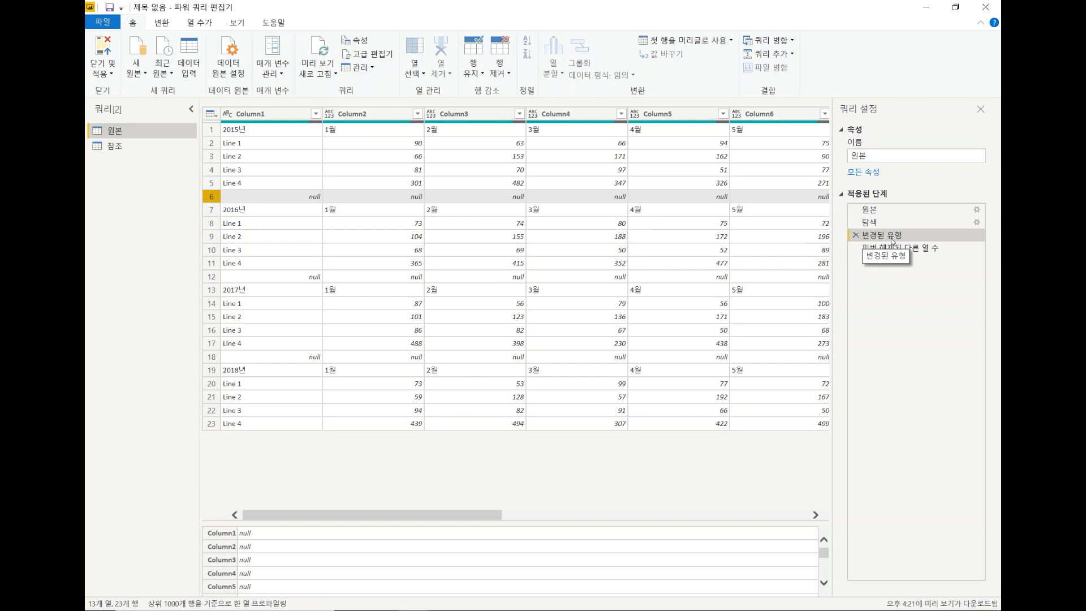
left_click(859, 252)
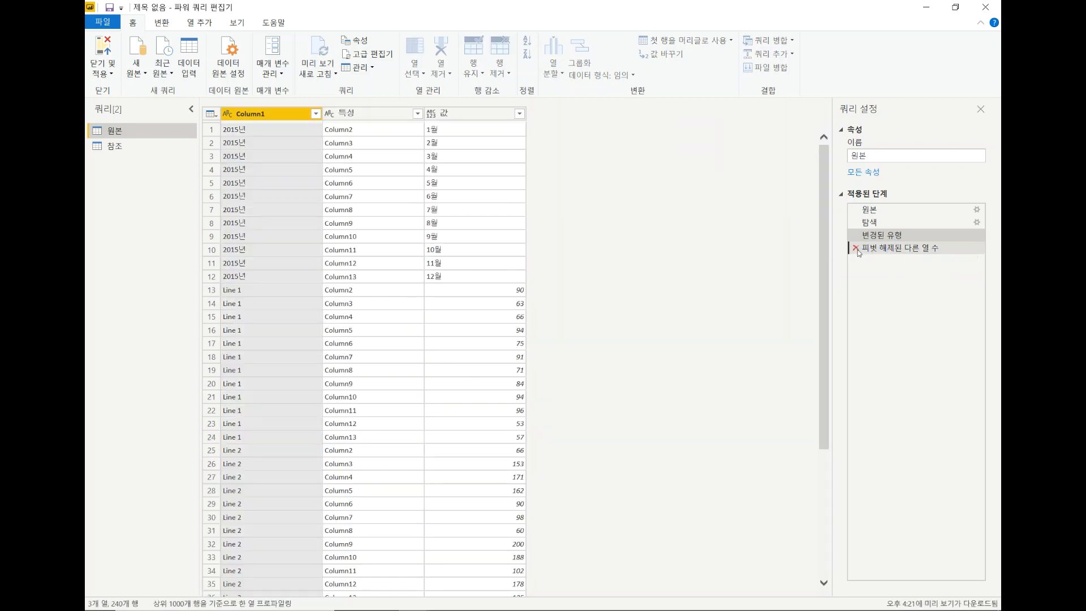
left_click(856, 249)
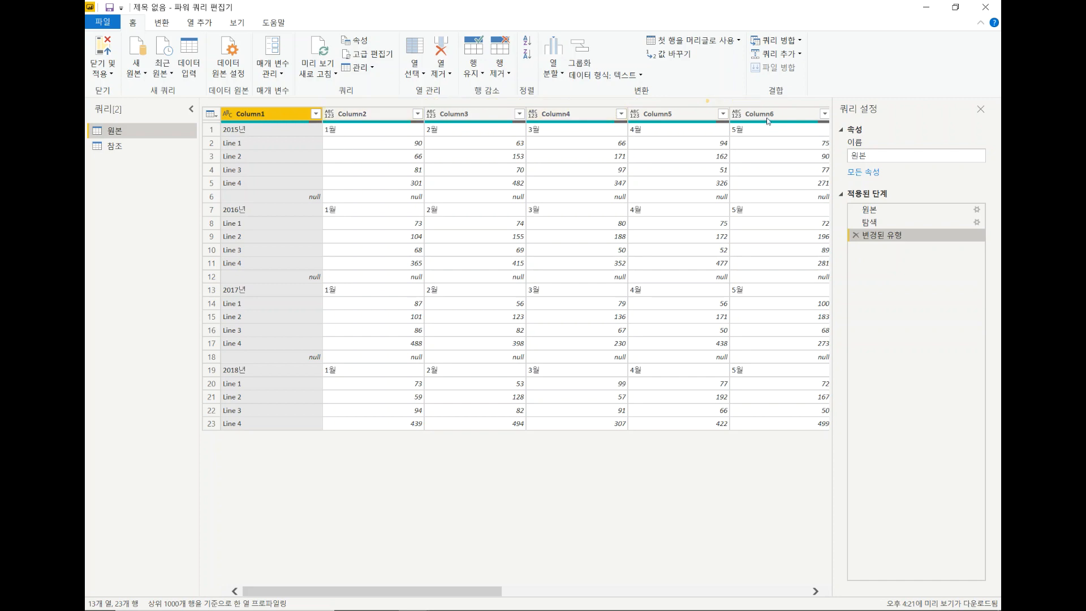
- Promote the first row of the 원본 query to headers and unpivot all columns other than 2015년
left_click(689, 46)
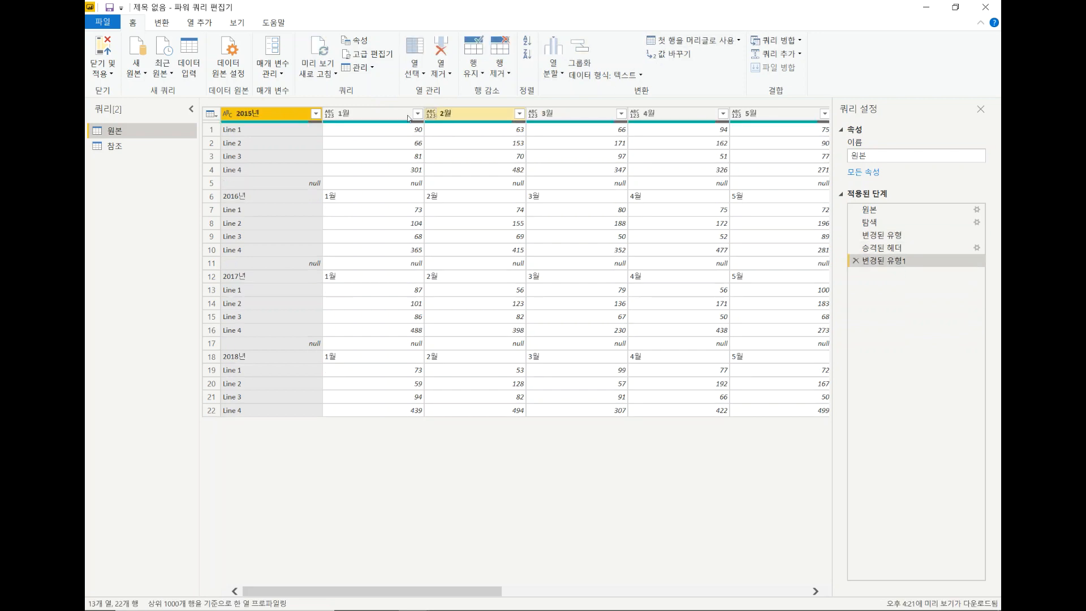
right_click(286, 117)
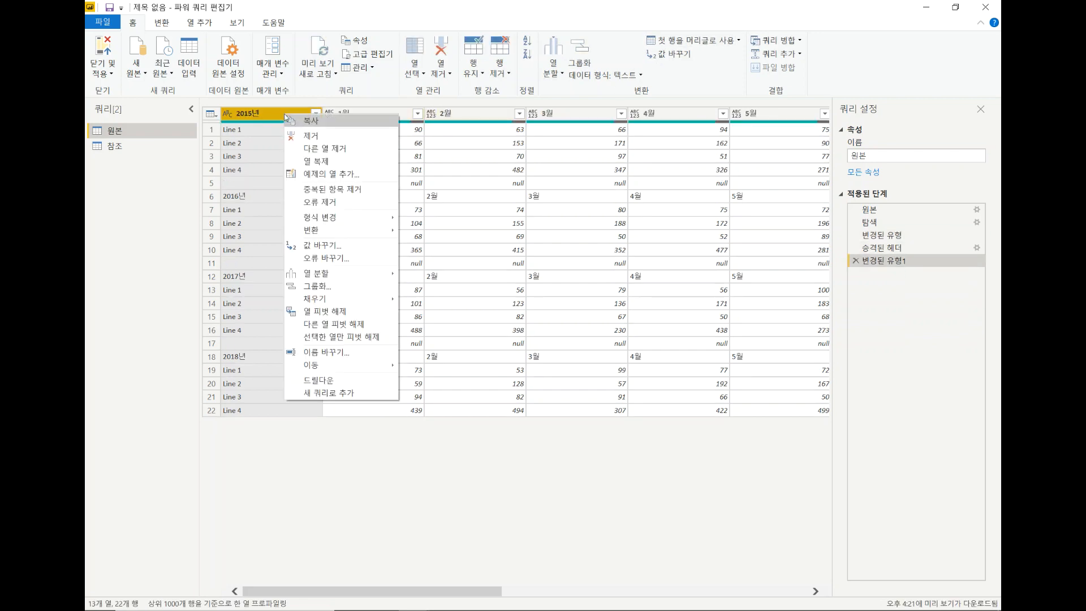
left_click(341, 325)
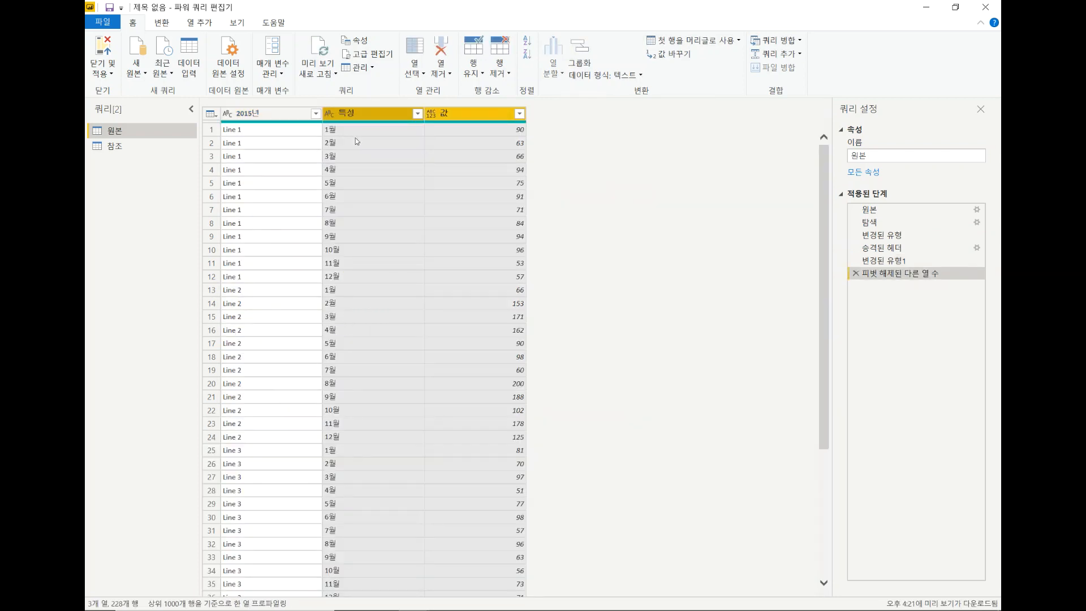
- Filter the 값 column to exclude the month-name entries 1월 through 12월
scroll(364, 326, "down", 5)
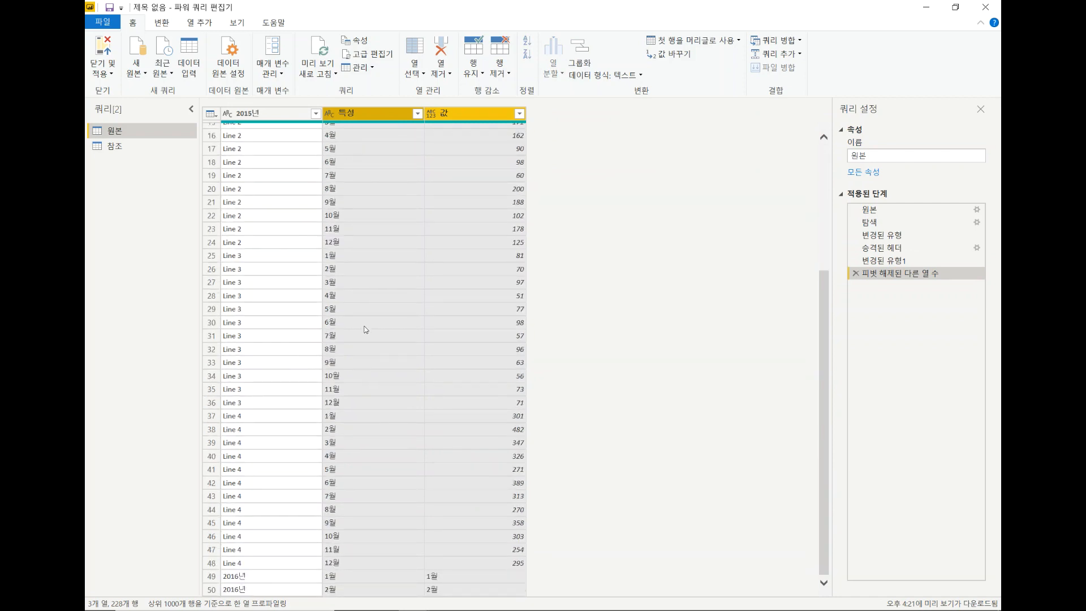
scroll(366, 329, "down", 7)
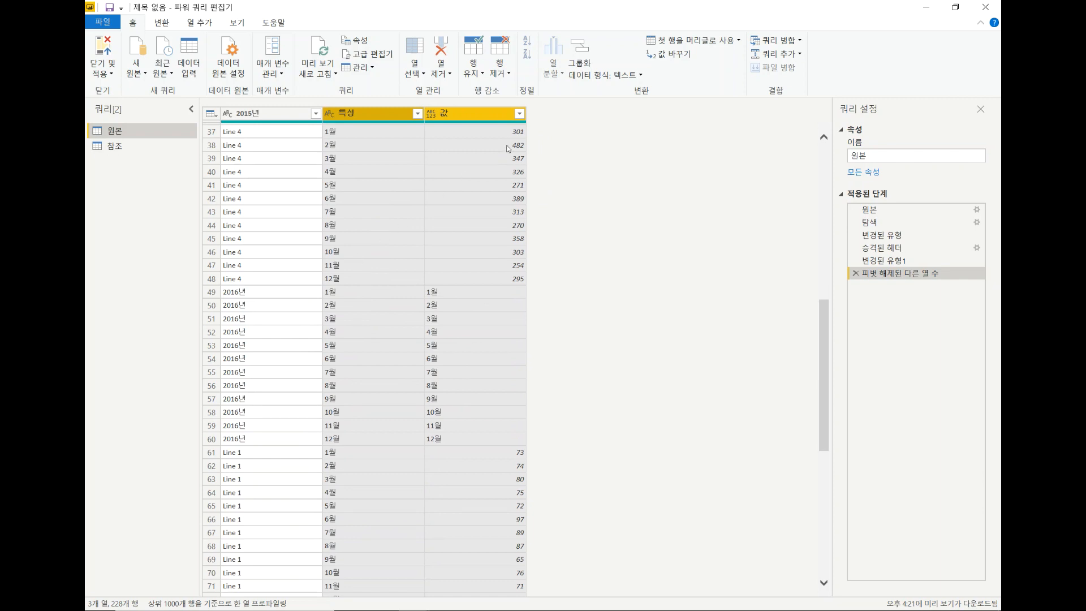
left_click(519, 113)
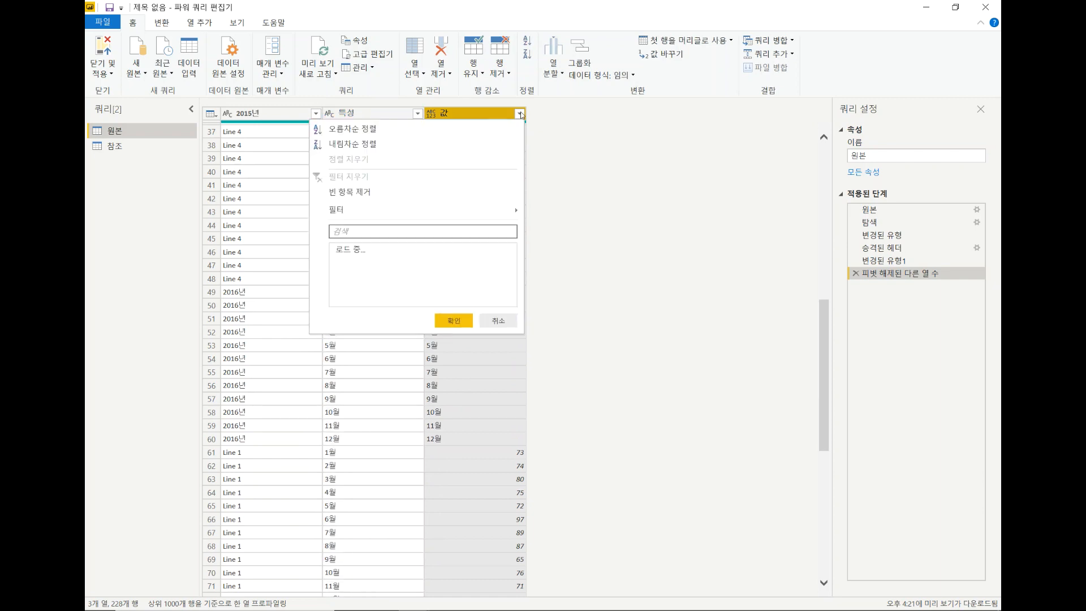
left_click_drag(512, 278, 507, 464)
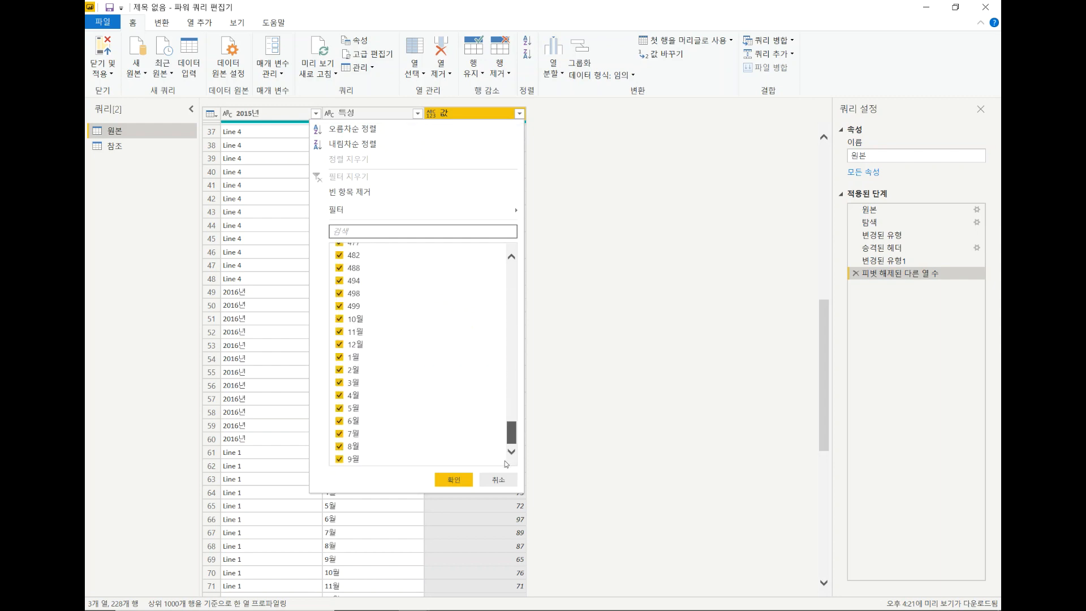
left_click(339, 357)
left_click(339, 370)
left_click(340, 382)
left_click(339, 395)
left_click(339, 408)
left_click(339, 420)
left_click(339, 433)
left_click(340, 446)
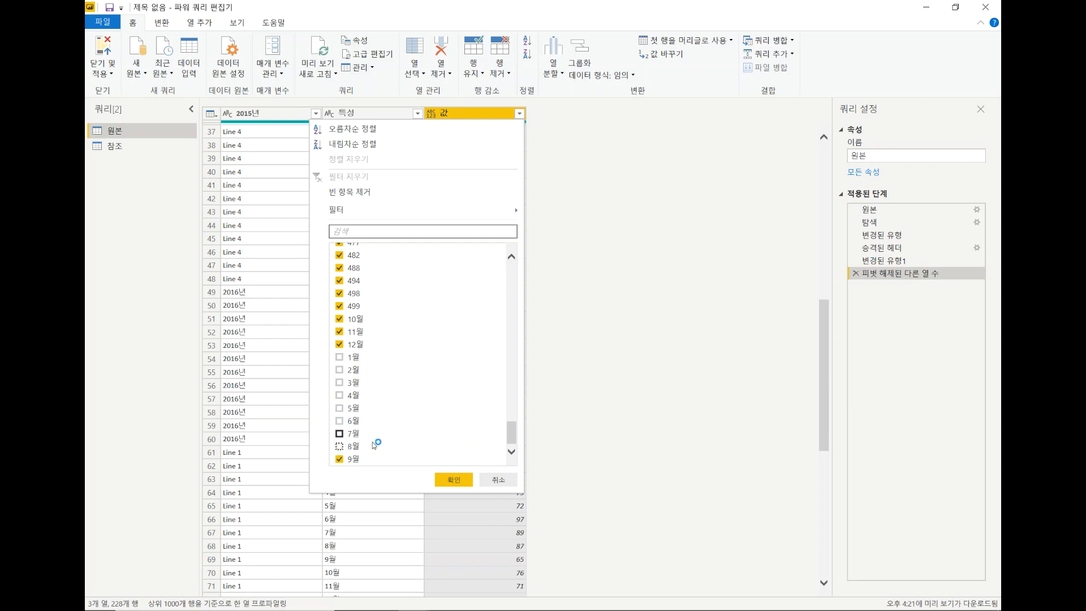
left_click(339, 459)
left_click(339, 344)
left_click(339, 332)
left_click(339, 318)
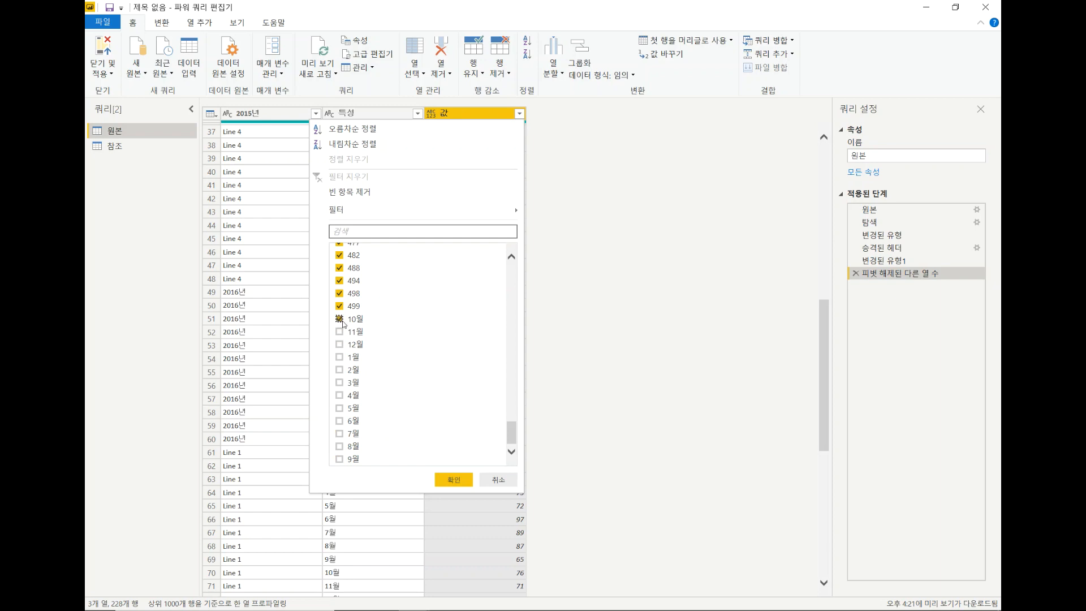
left_click(451, 478)
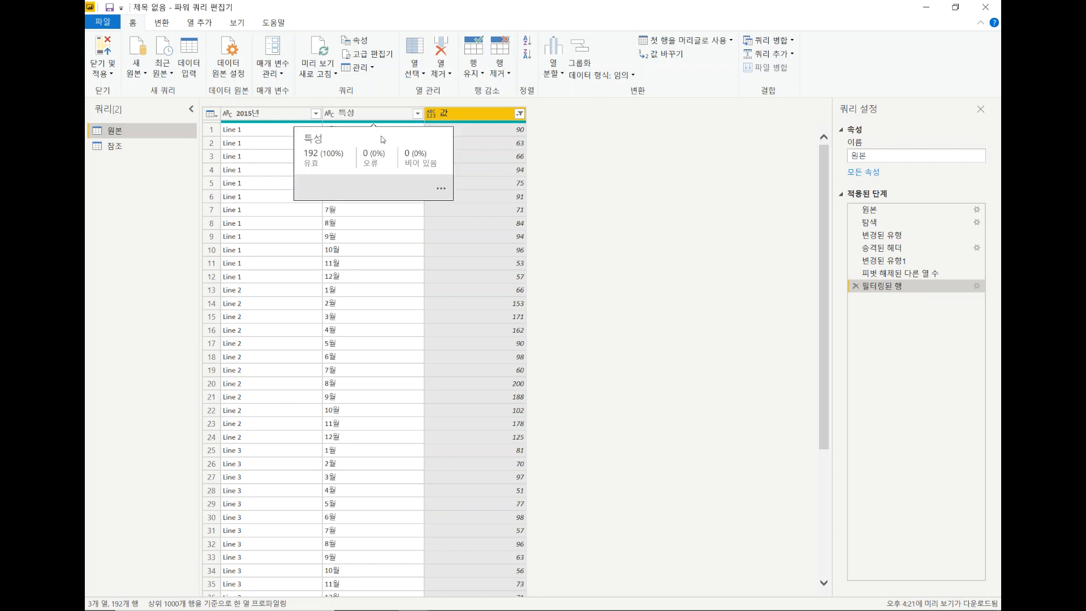
- Group the 원본 query by the 2015년 column, summing (합계) the 값 column into a new column named 생산량
left_click(265, 119)
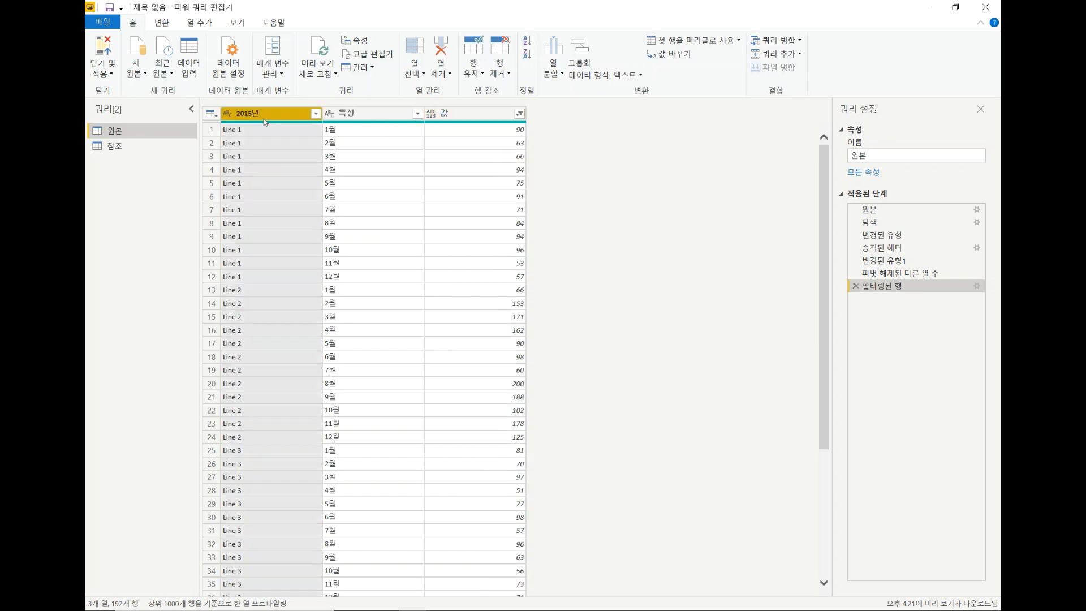
left_click(580, 51)
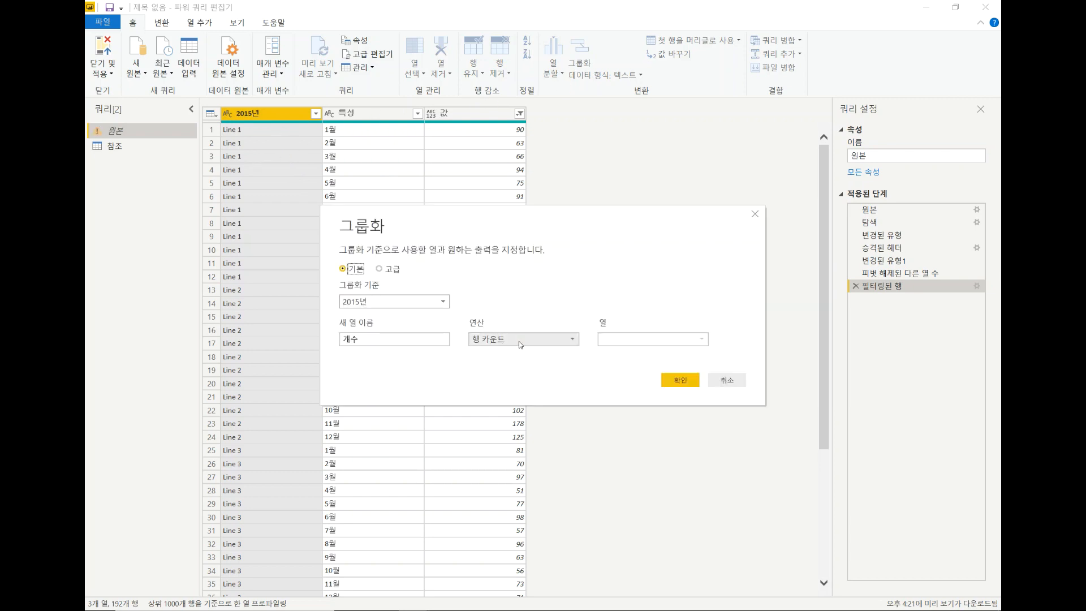
left_click(545, 340)
left_click(498, 353)
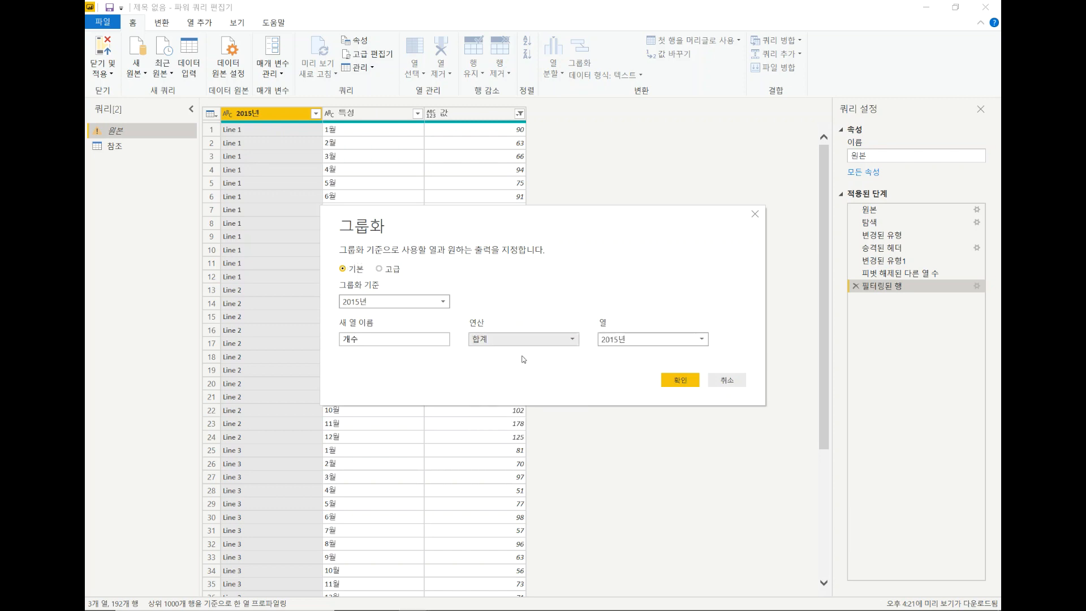
left_click(622, 342)
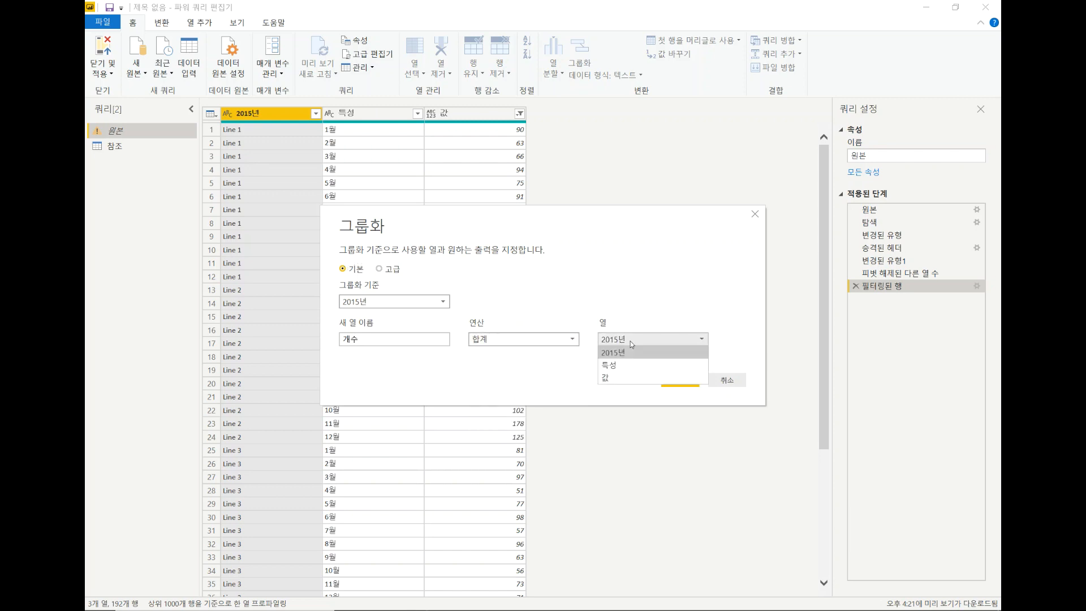
left_click(614, 378)
double_click(373, 335)
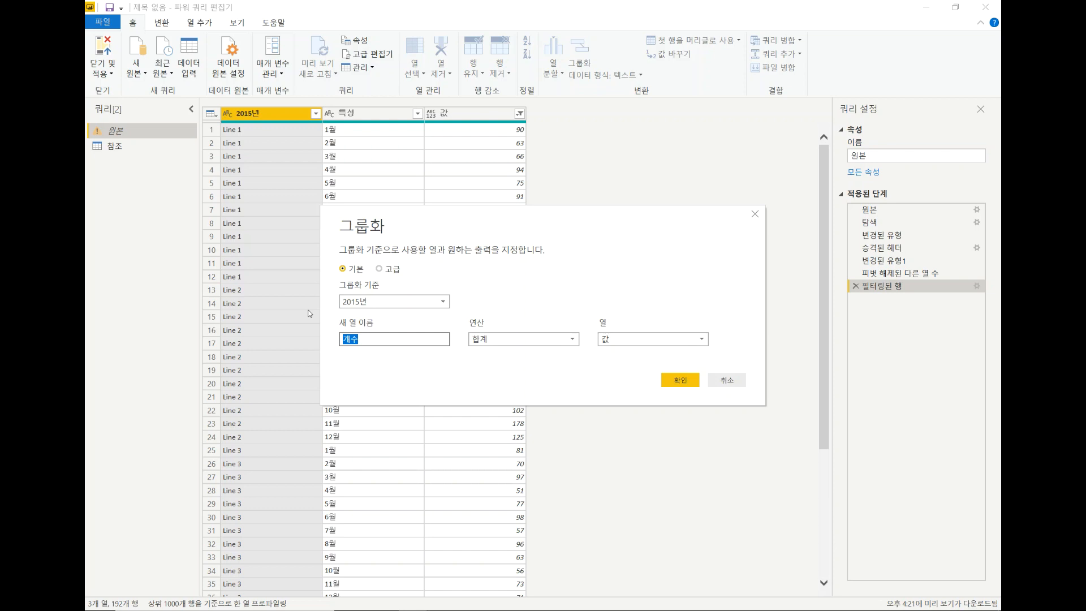
type("to")
key("BackSpace")
key("BackSpace")
type("생산ㄹ")
key("Return")
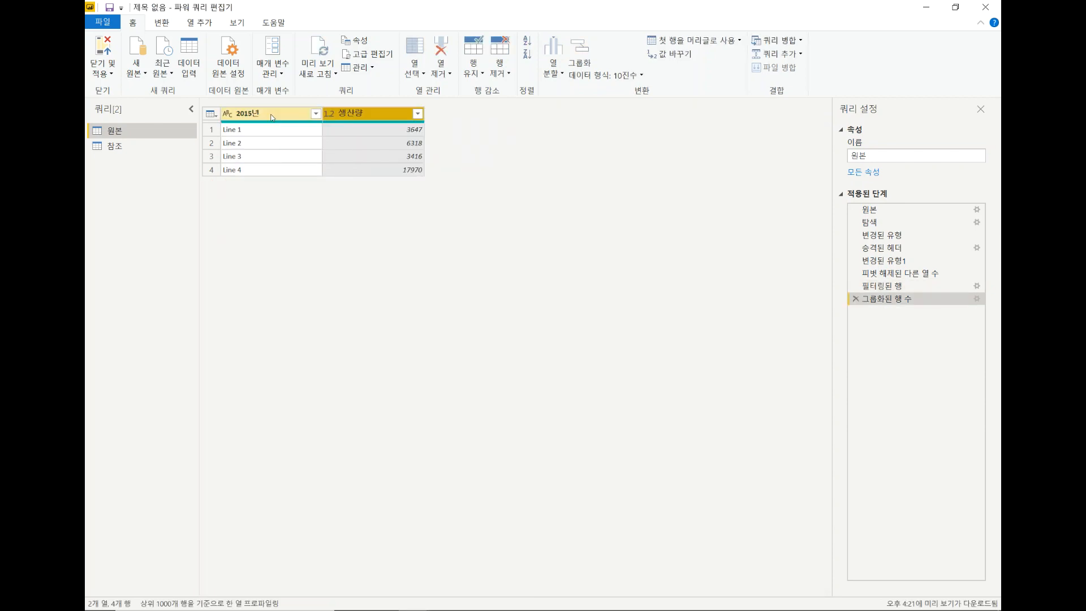
- Rename the 2015년 column of the grouped table to 라인
double_click(272, 116)
type("fk")
key("BackSpace")
key("BackSpace")
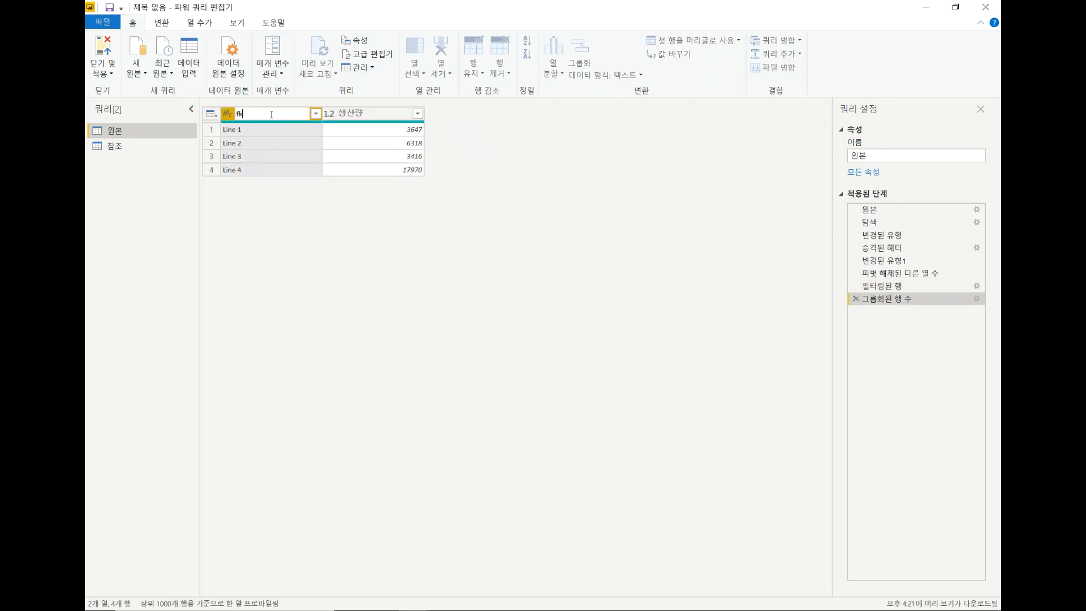
type("라인")
key("Return")
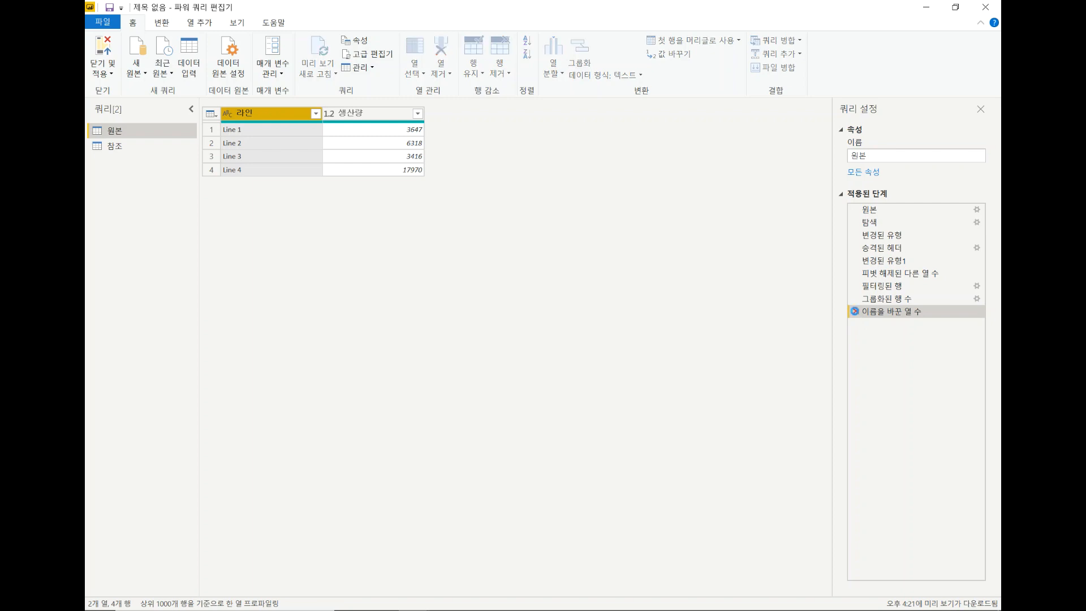
- Delete the applied steps of the 원본 query from 이름을 바꾼 열 수 back through 승격된 헤더, keeping 변경된 유형 as the last one
left_click(856, 312)
left_click(855, 298)
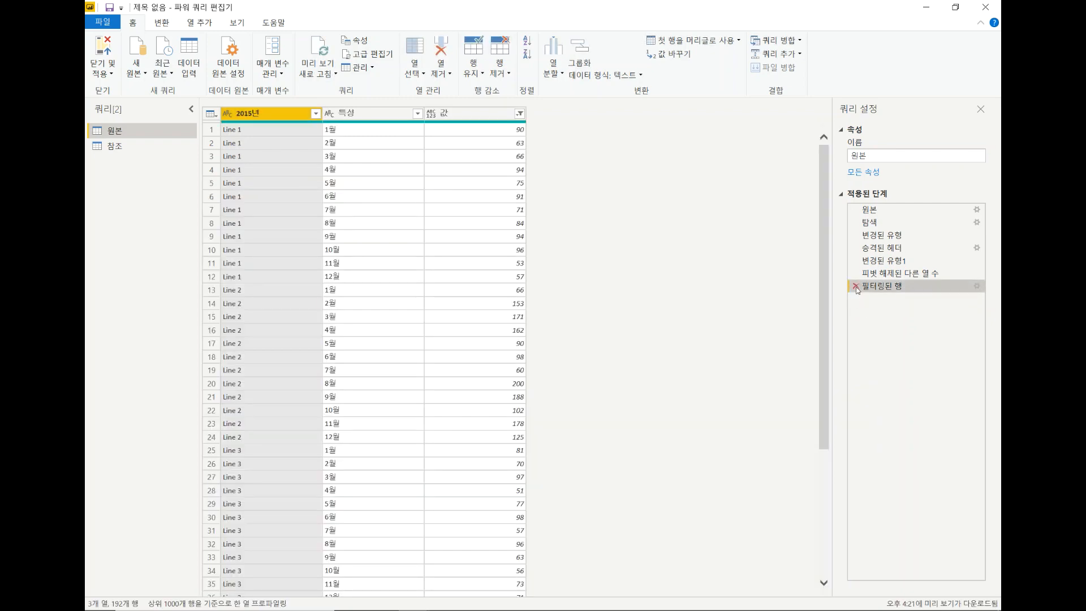
left_click(856, 287)
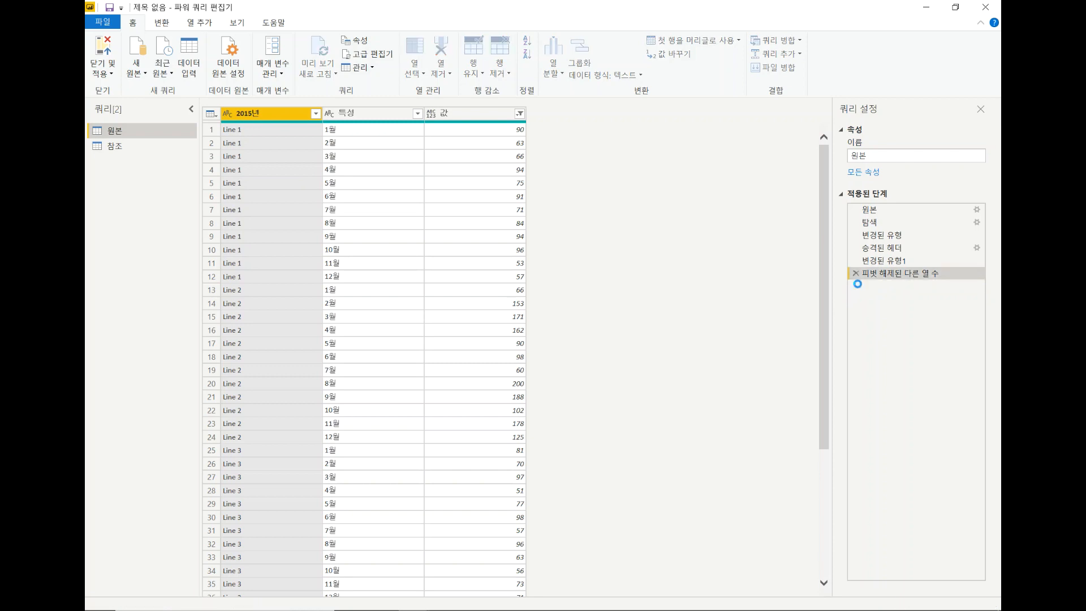
left_click(856, 273)
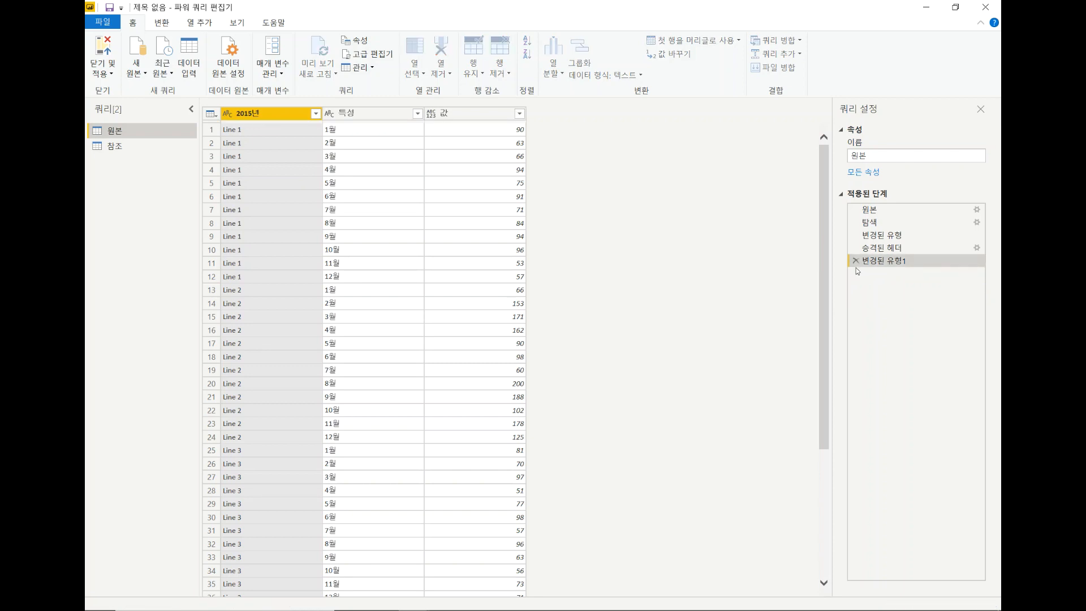
left_click(857, 262)
left_click(857, 249)
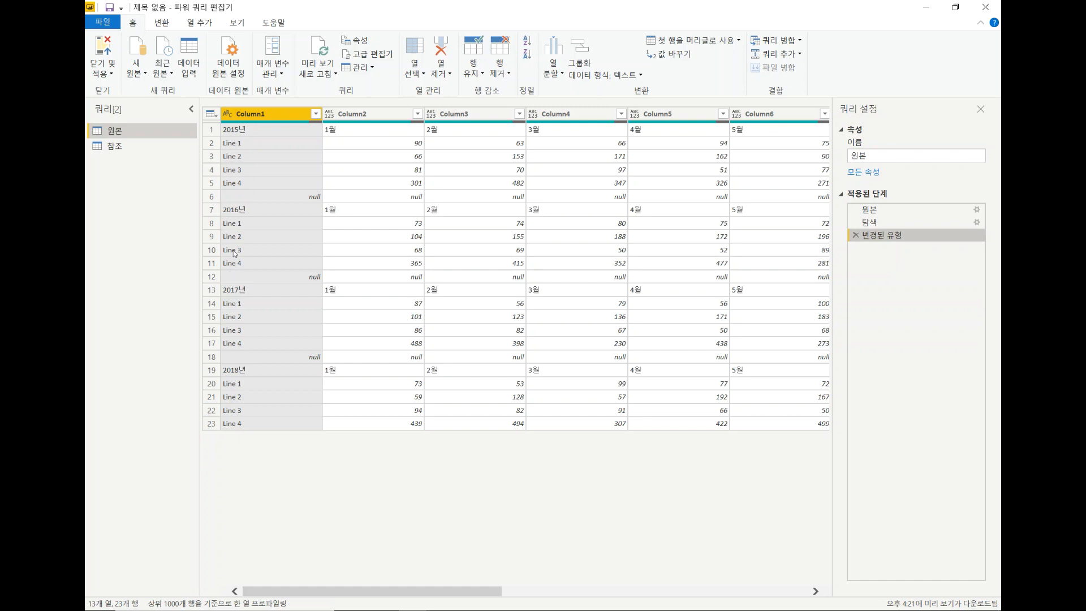
- Duplicate Column1 of the 원본 query and compare the copy with the original column
right_click(261, 113)
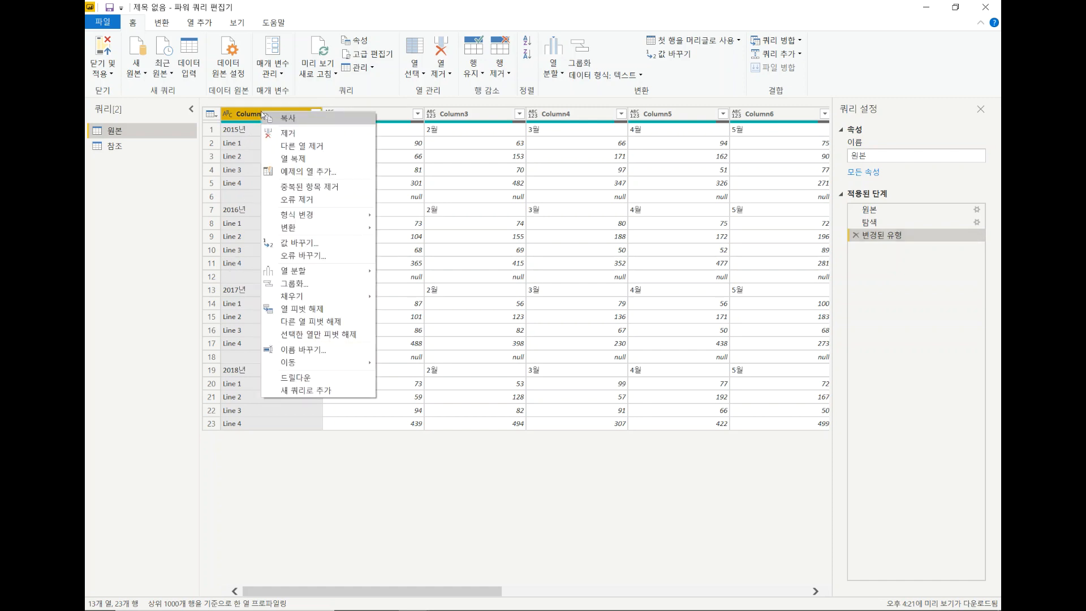
left_click(295, 158)
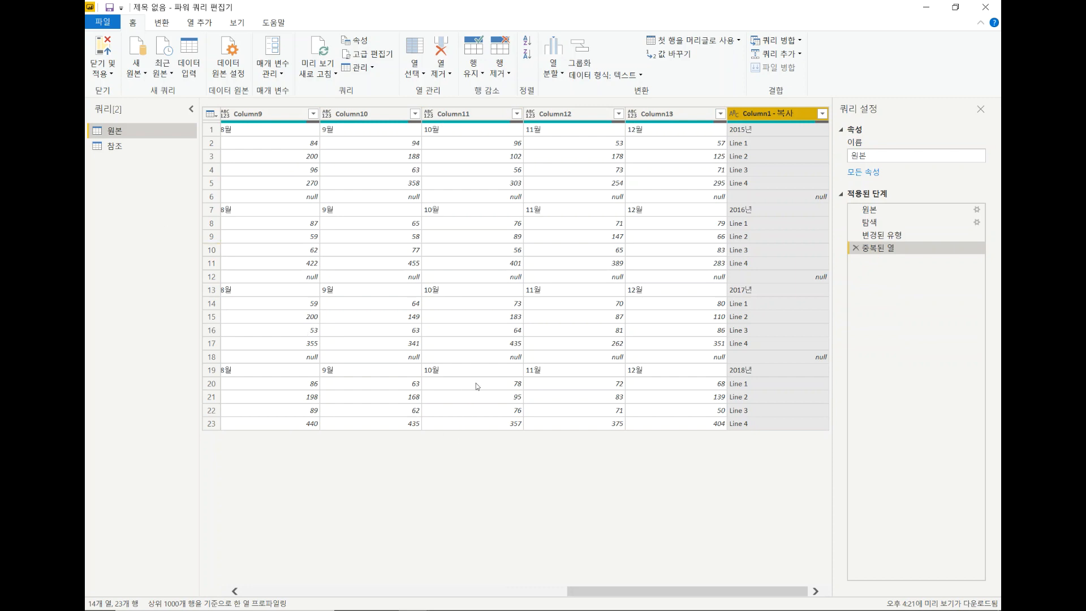
left_click_drag(646, 590, 266, 558)
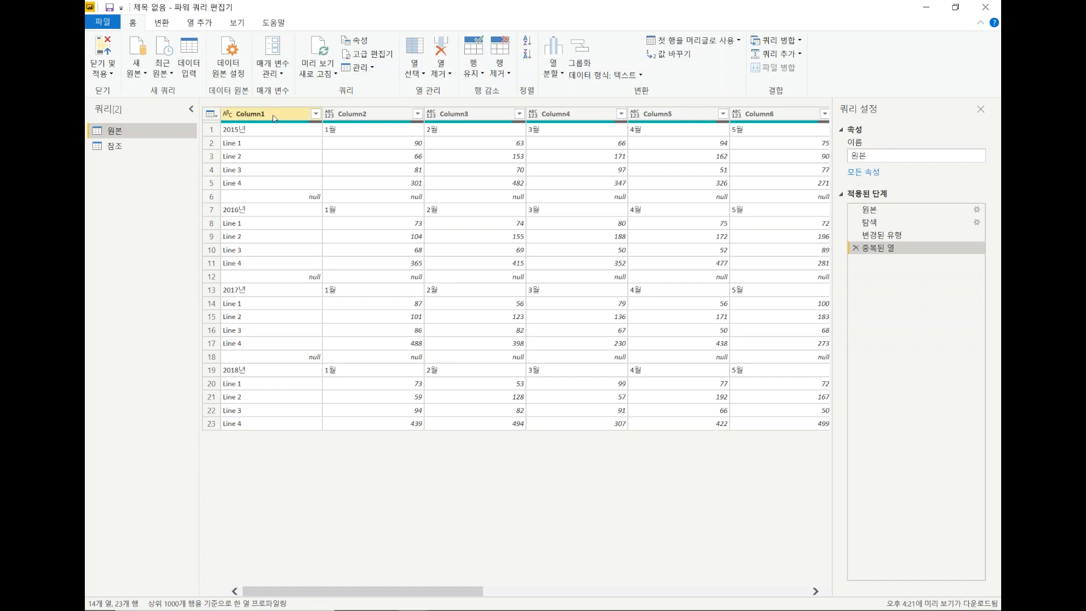
left_click_drag(454, 588, 878, 582)
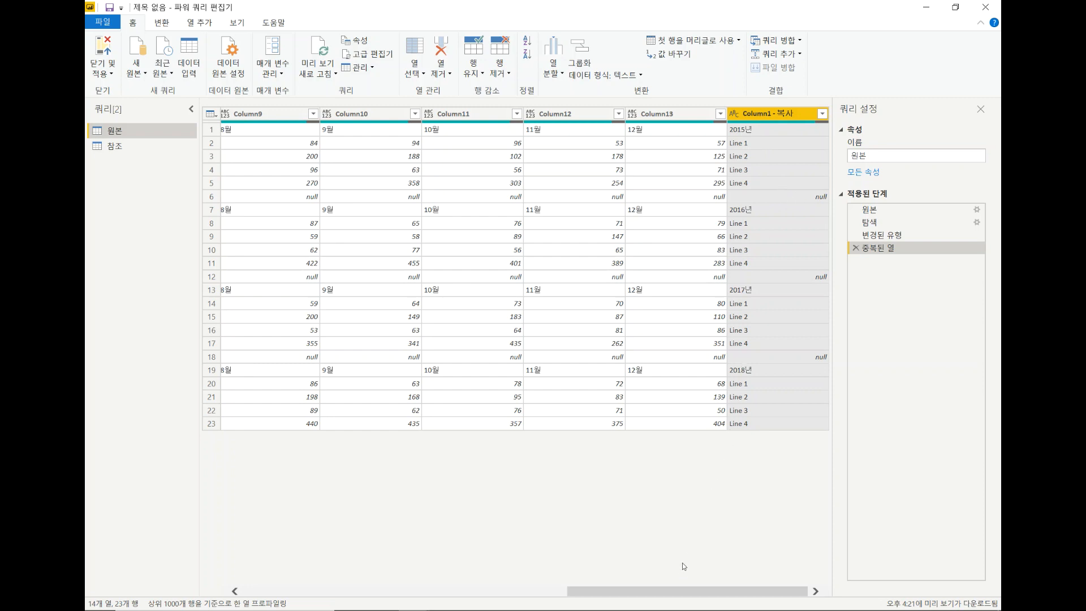
left_click_drag(678, 590, 260, 527)
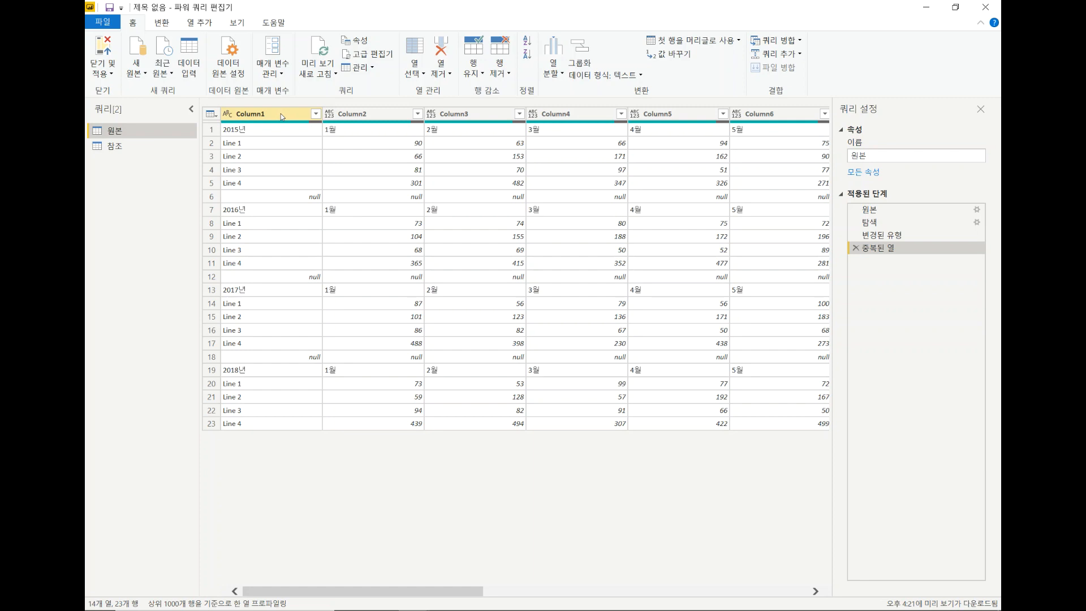
left_click_drag(438, 591, 905, 589)
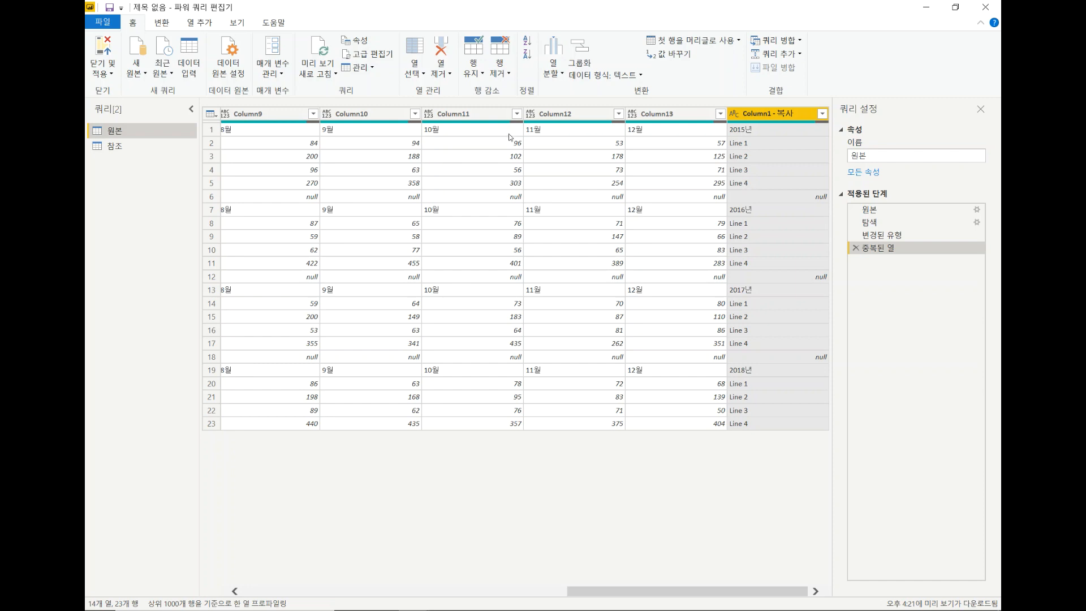
left_click(198, 24)
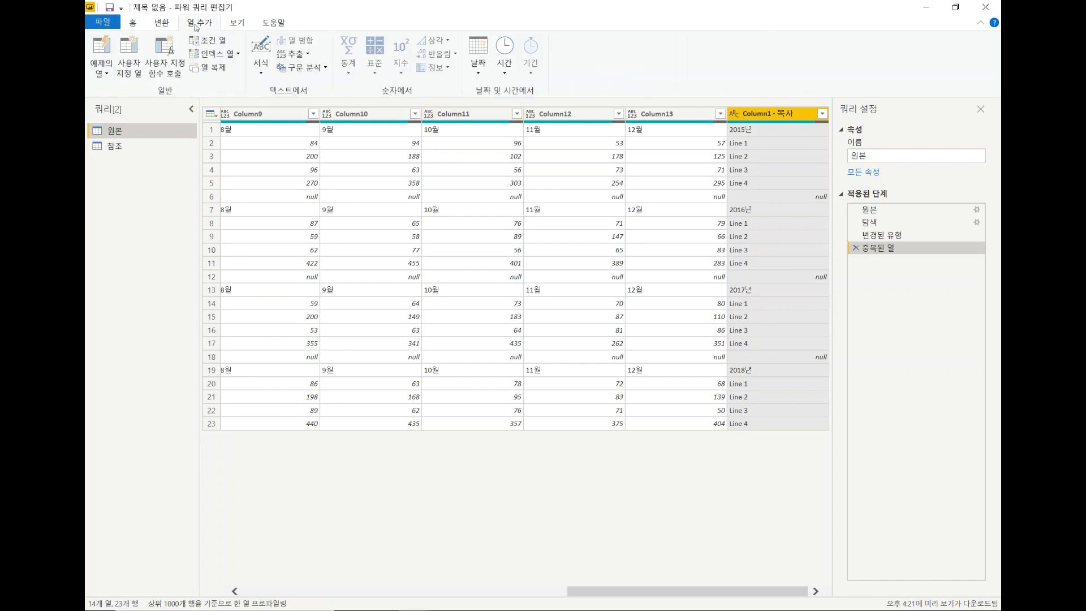
left_click(130, 62)
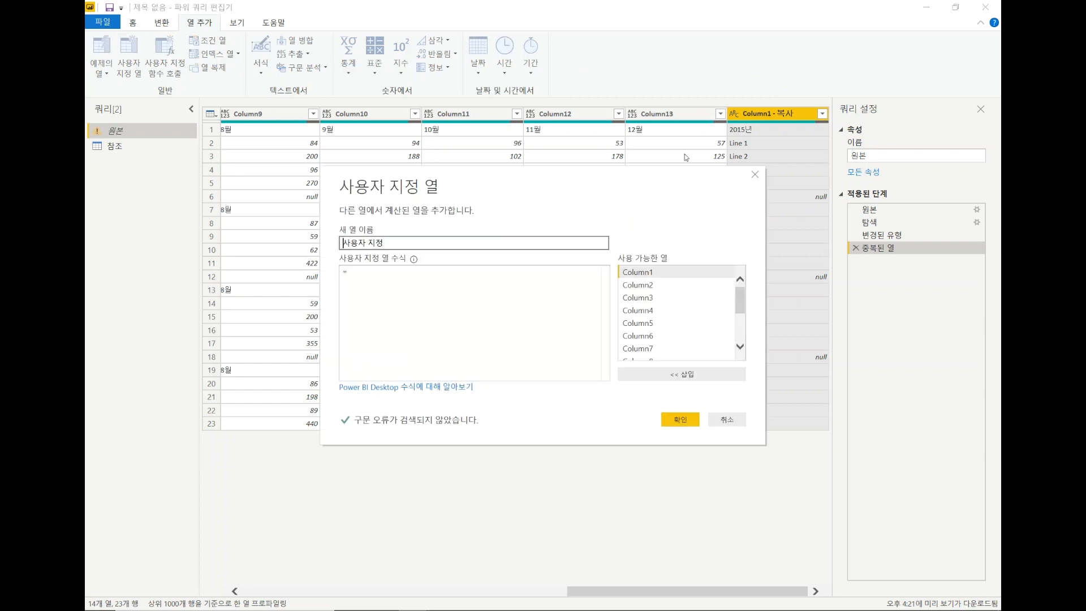
left_click(754, 175)
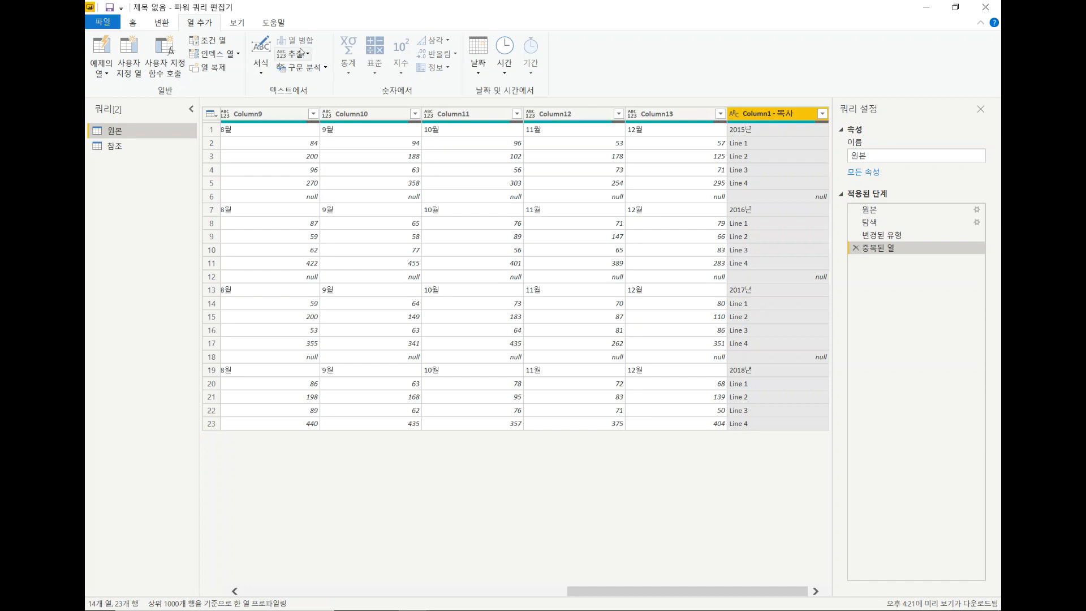
- Start a conditional column whose rule tests whether Column1 - 복사 contains (포함) the text 년
left_click(205, 44)
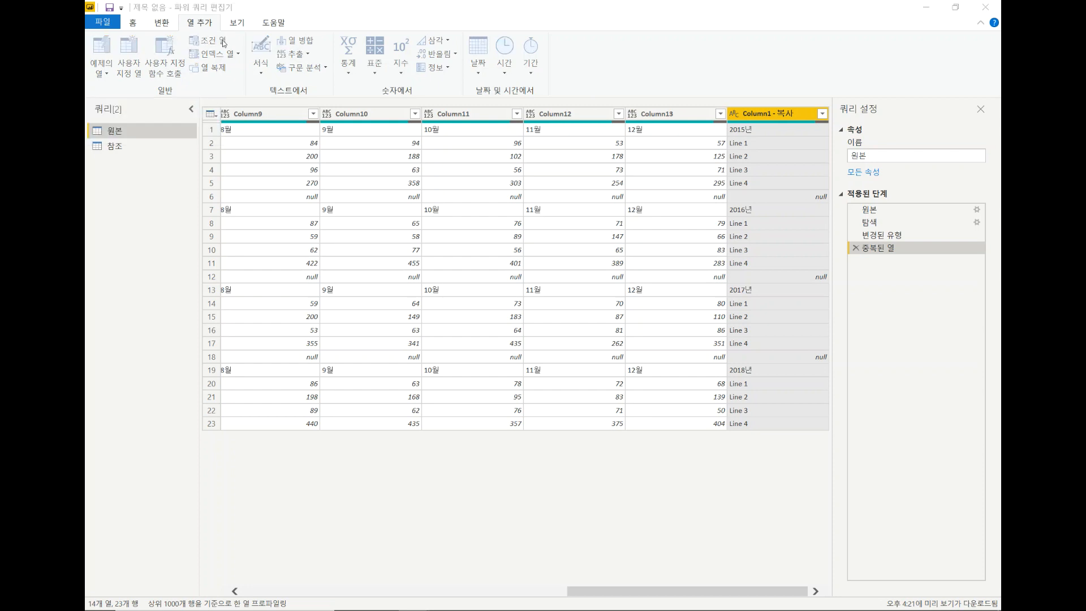
left_click_drag(554, 243, 669, 260)
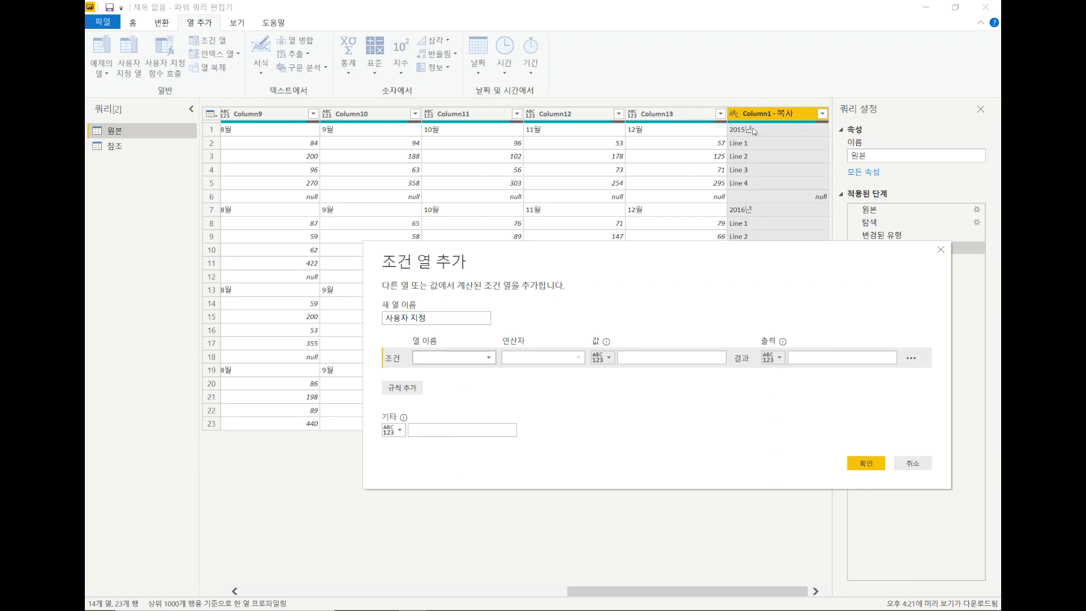
left_click(441, 318)
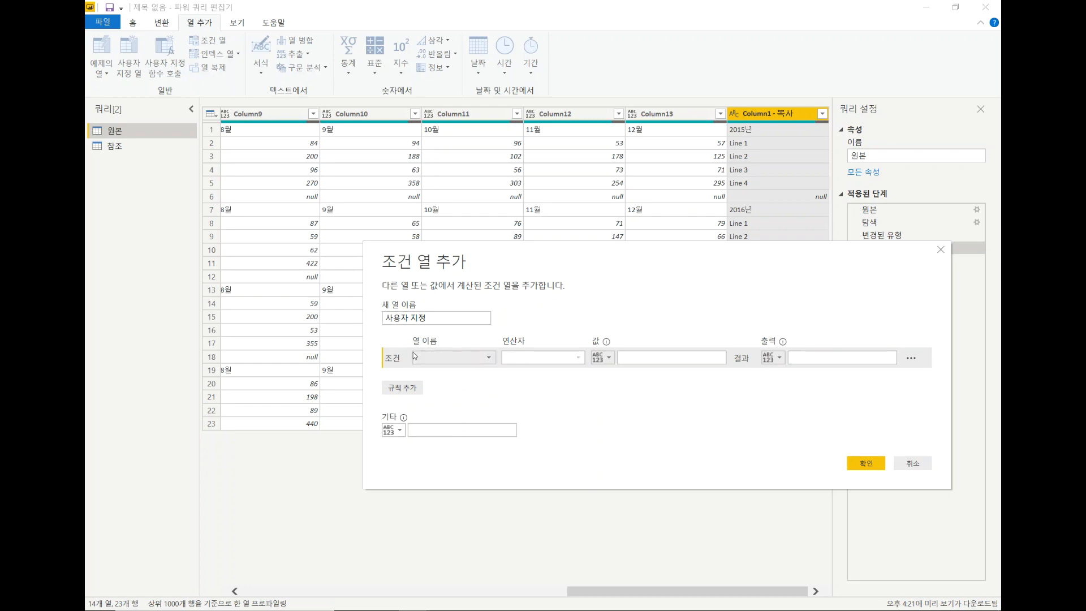
left_click(490, 358)
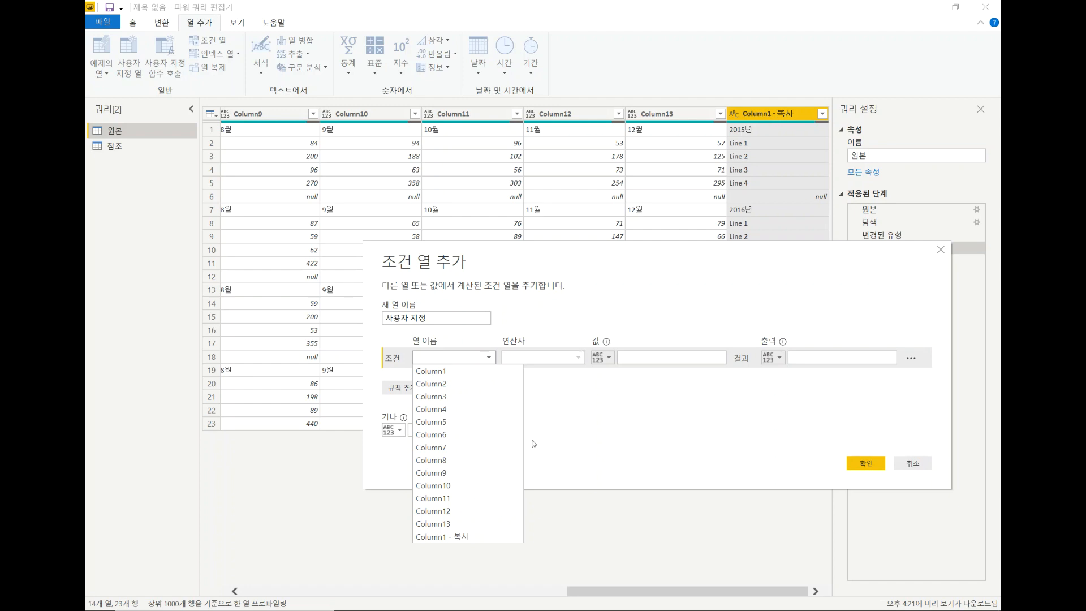
left_click(447, 536)
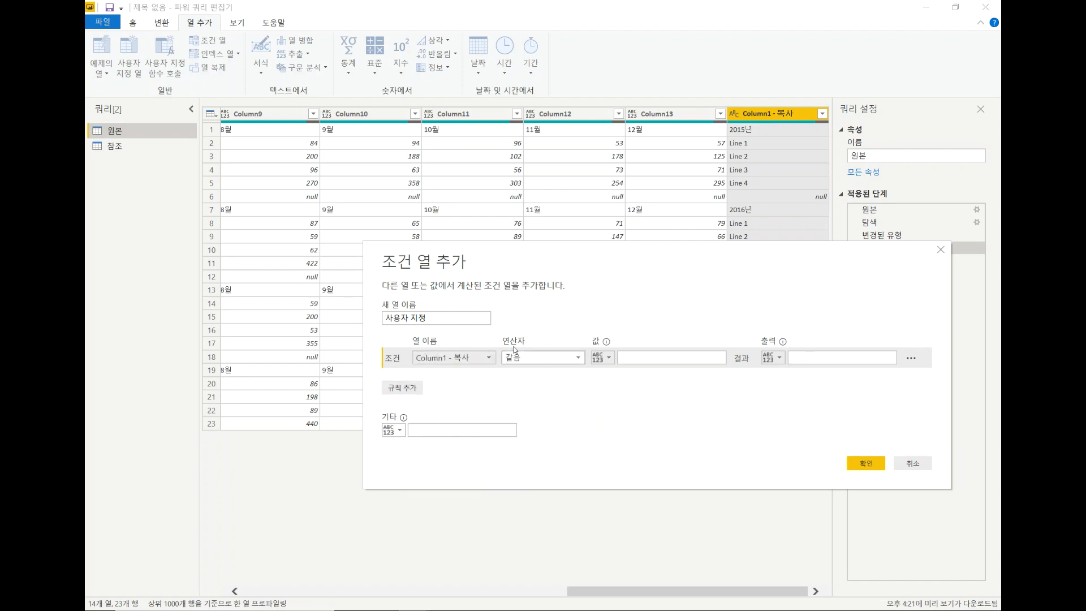
left_click(581, 357)
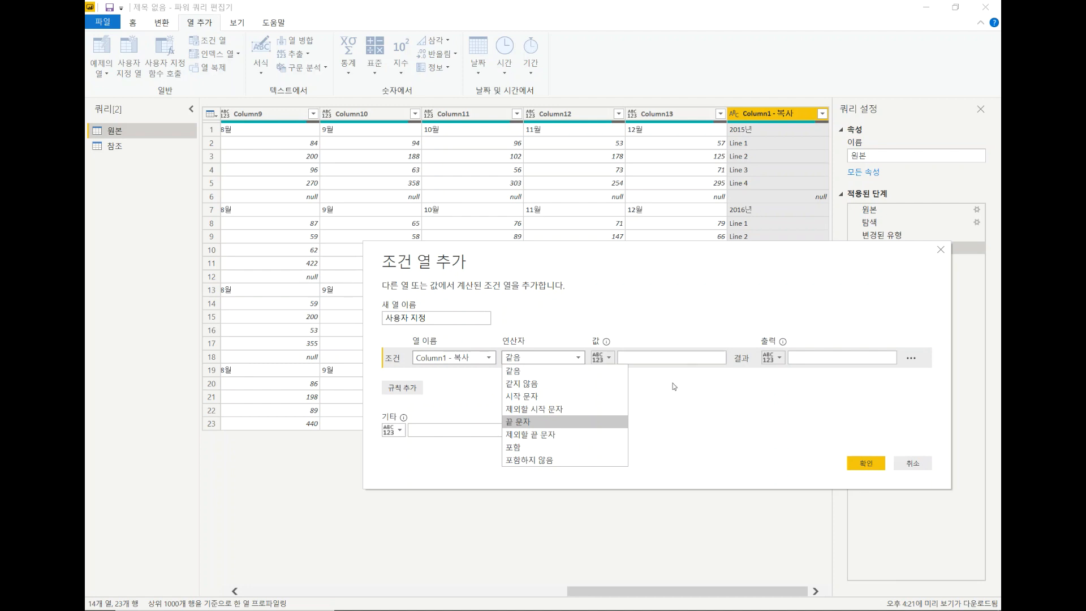
left_click(572, 444)
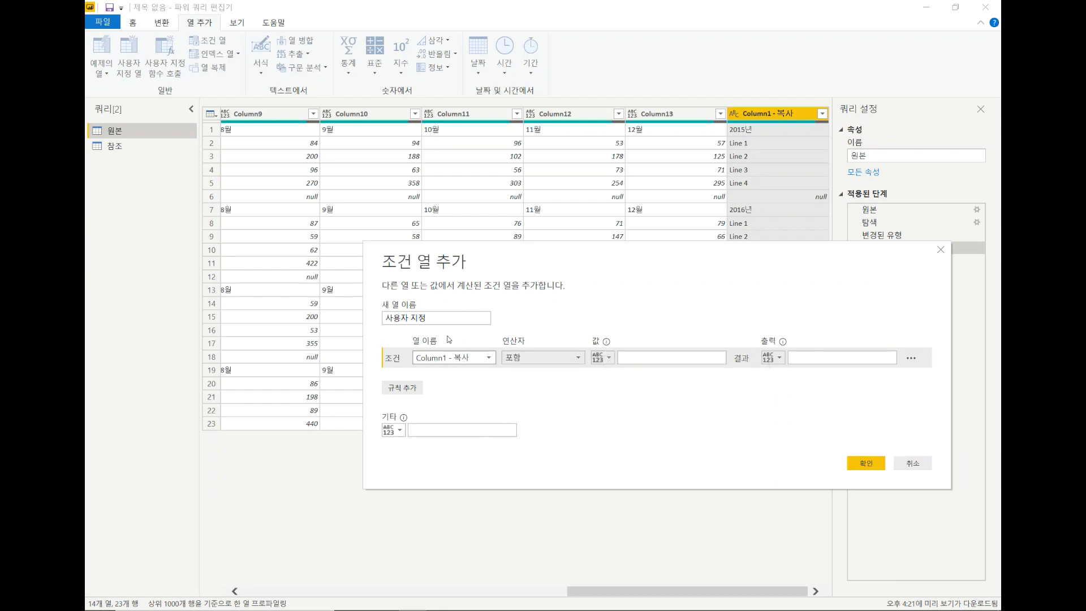
left_click(642, 357)
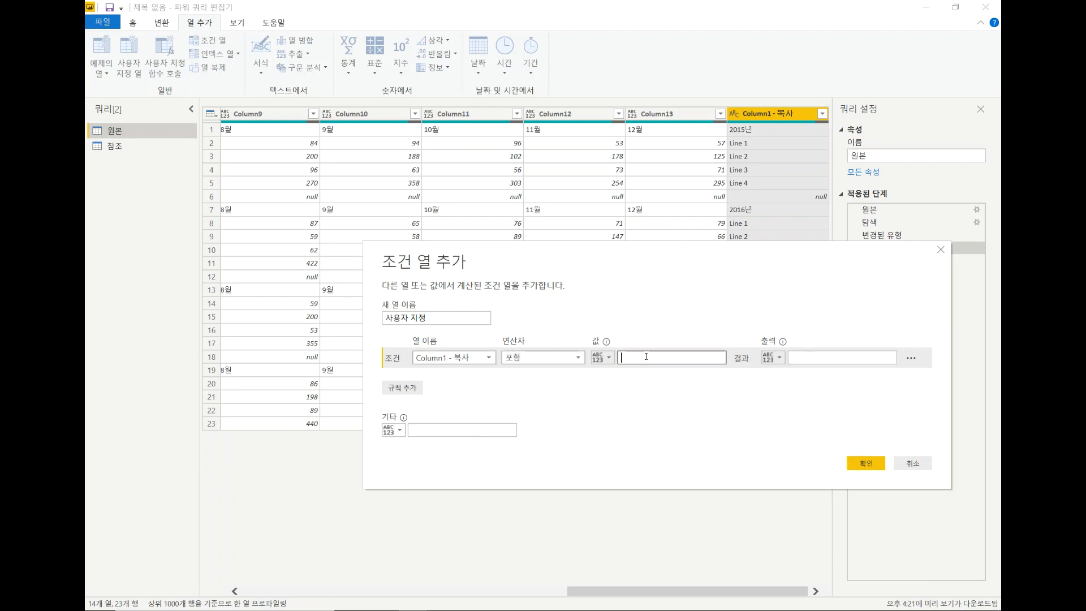
type("sus")
key("BackSpace")
key("BackSpace")
type("ㄴ")
- Set the rule's output to the Column1 - 복사 column and the otherwise (기타) value to null
left_click(779, 359)
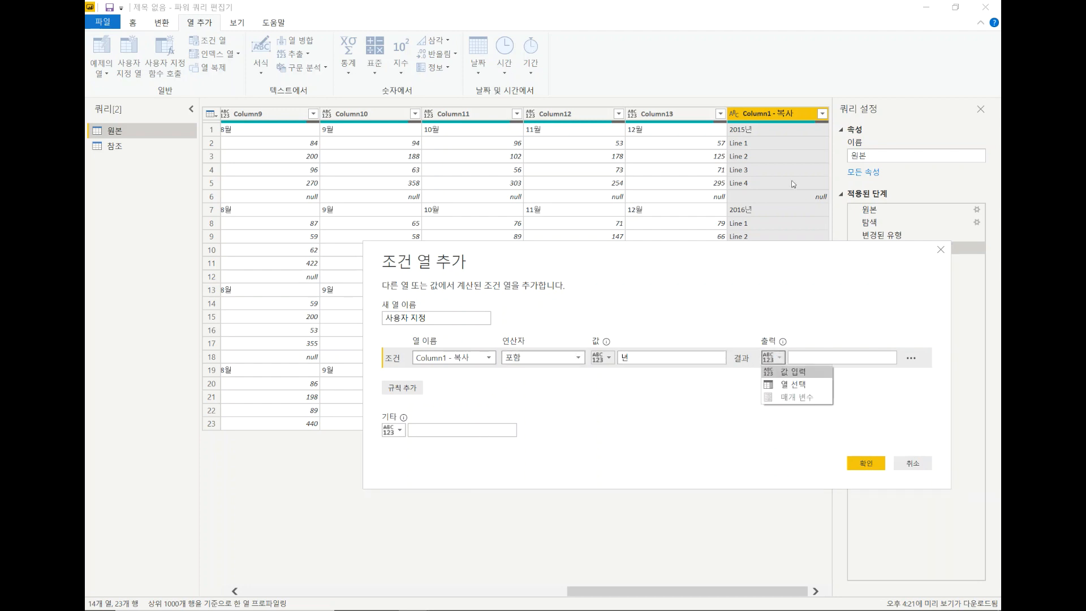
left_click(792, 384)
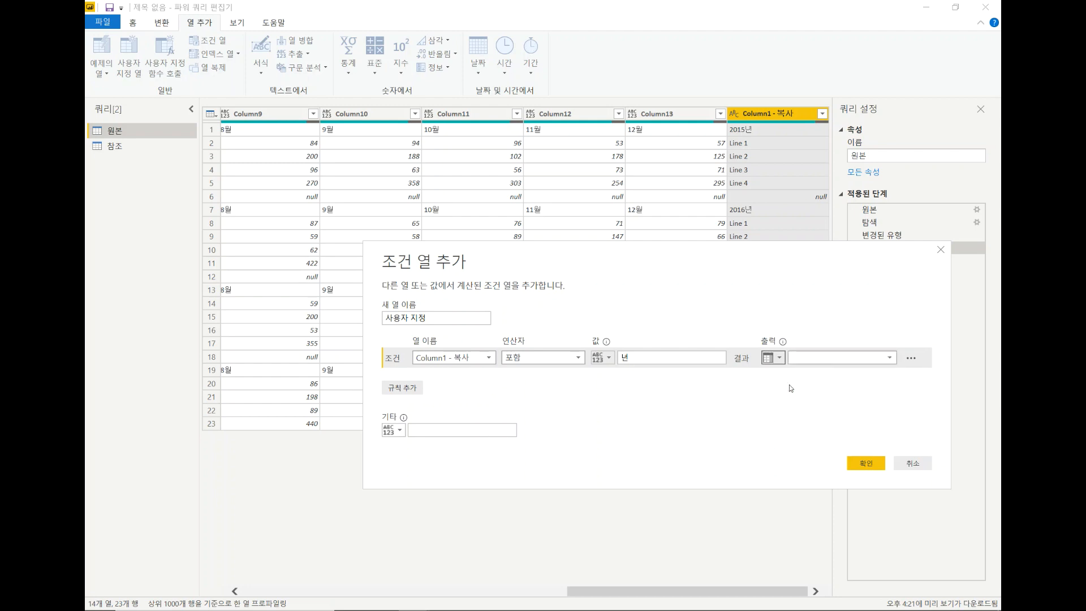
left_click(840, 358)
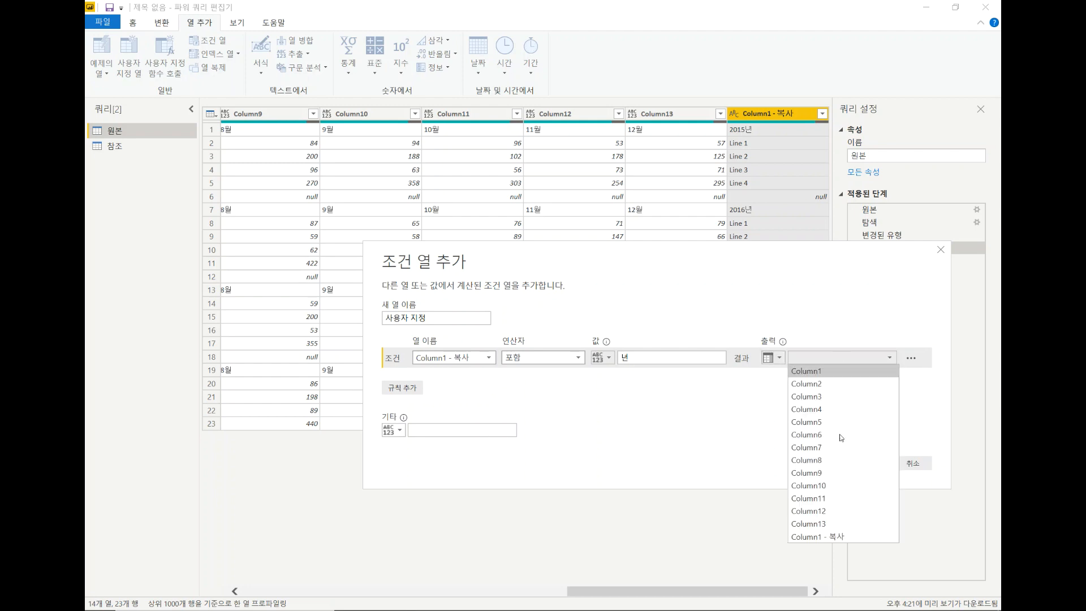
left_click(846, 537)
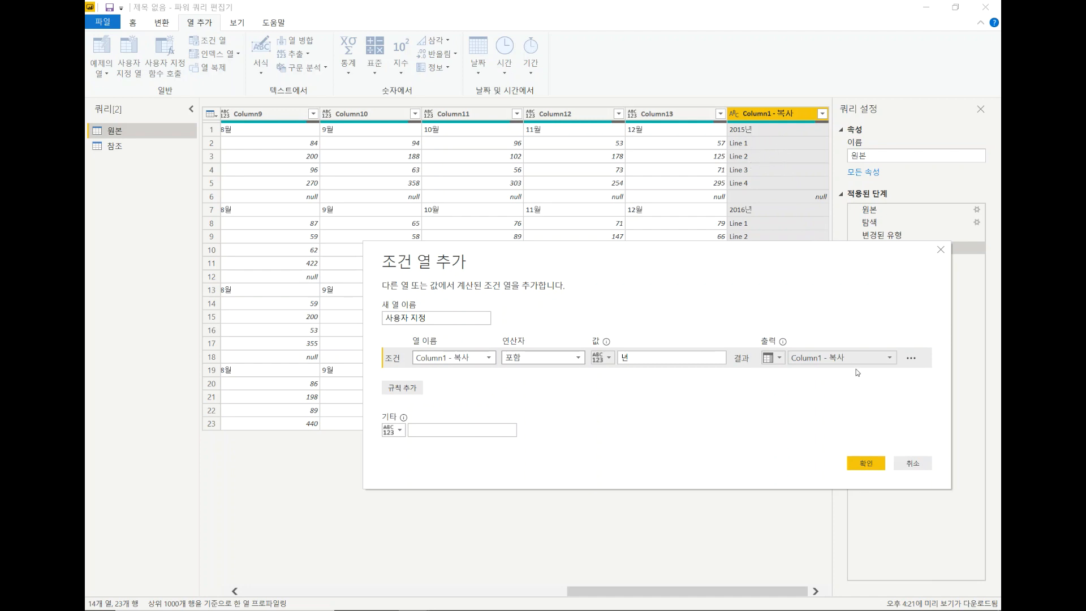
left_click(466, 431)
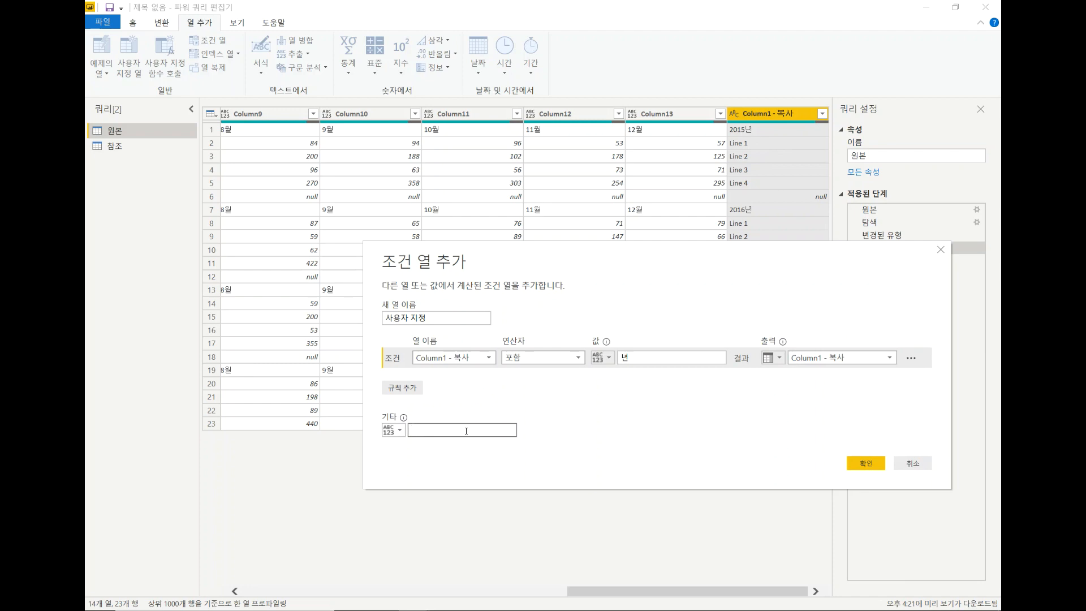
type("null")
left_click(455, 435)
left_click_drag(597, 259, 575, 214)
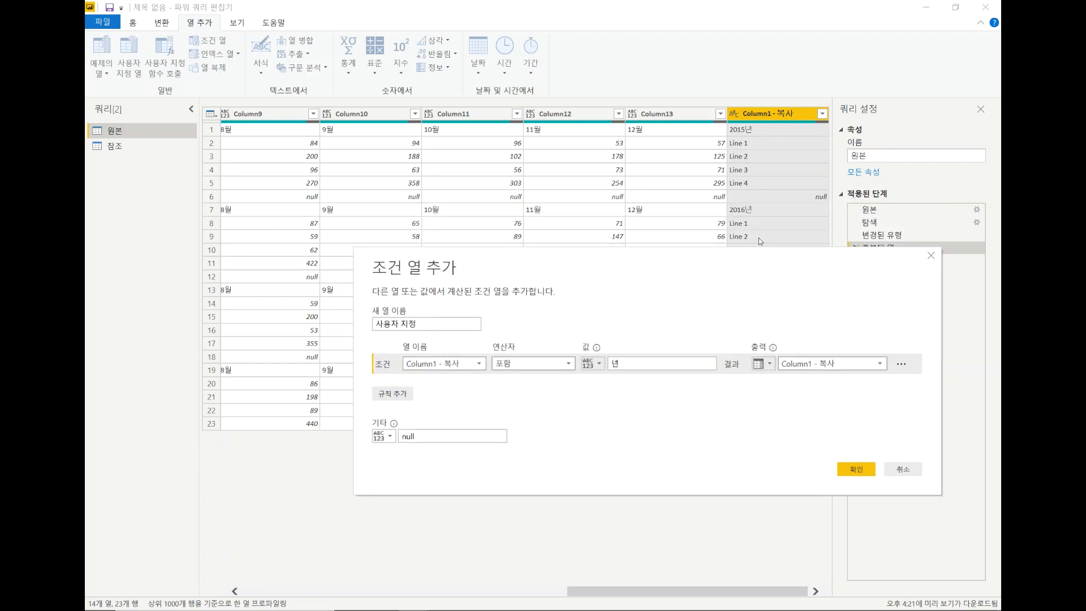
- Create the conditional column with the current rule and compare its entries with Column1
left_click_drag(758, 263, 758, 164)
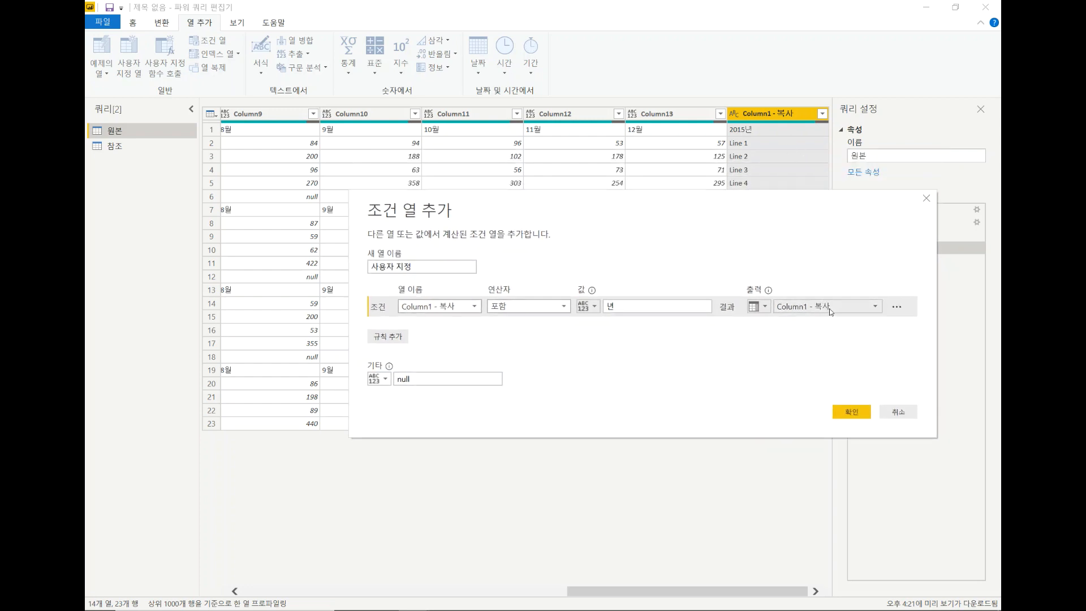
left_click(464, 382)
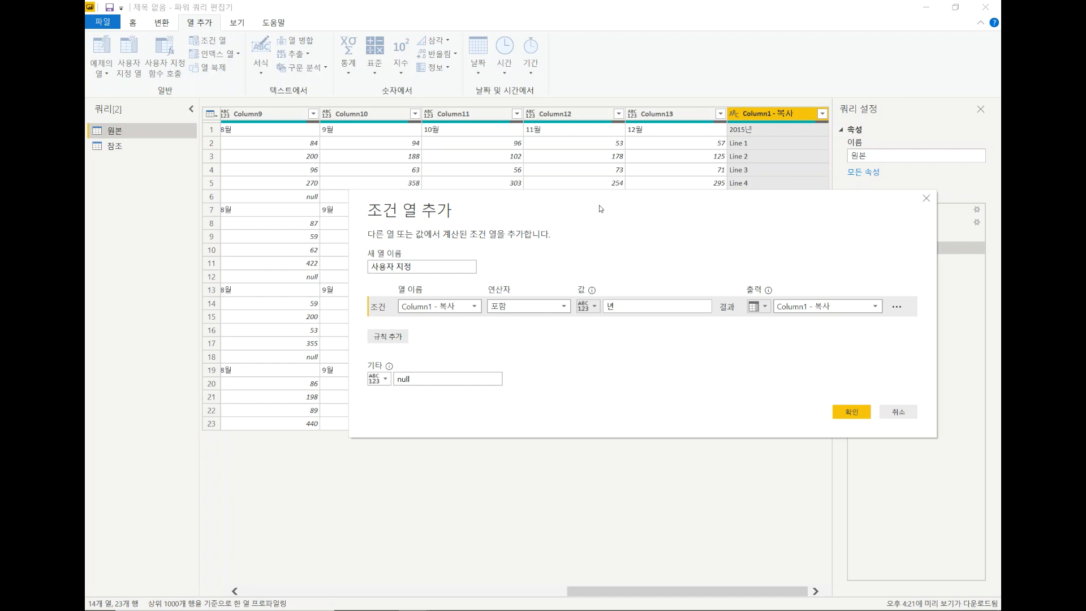
left_click(850, 411)
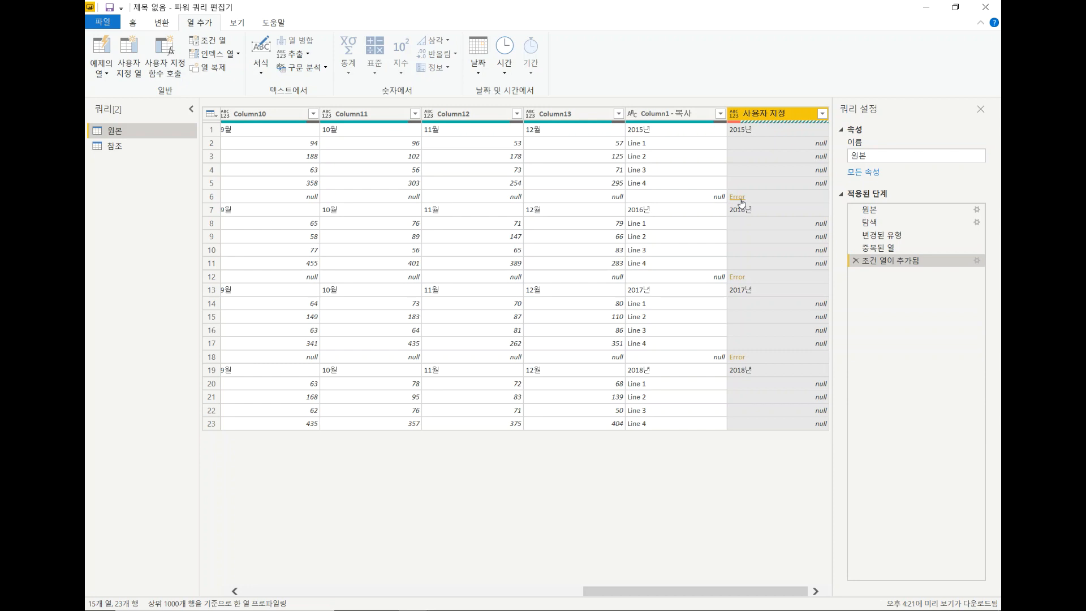
left_click_drag(757, 595, 268, 556)
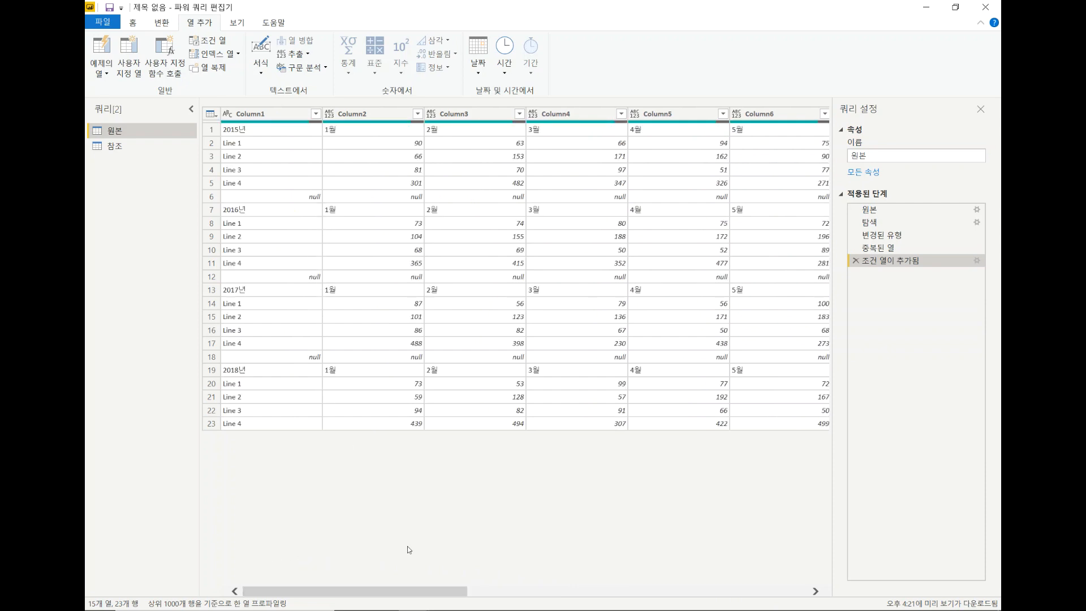
left_click_drag(452, 593, 898, 571)
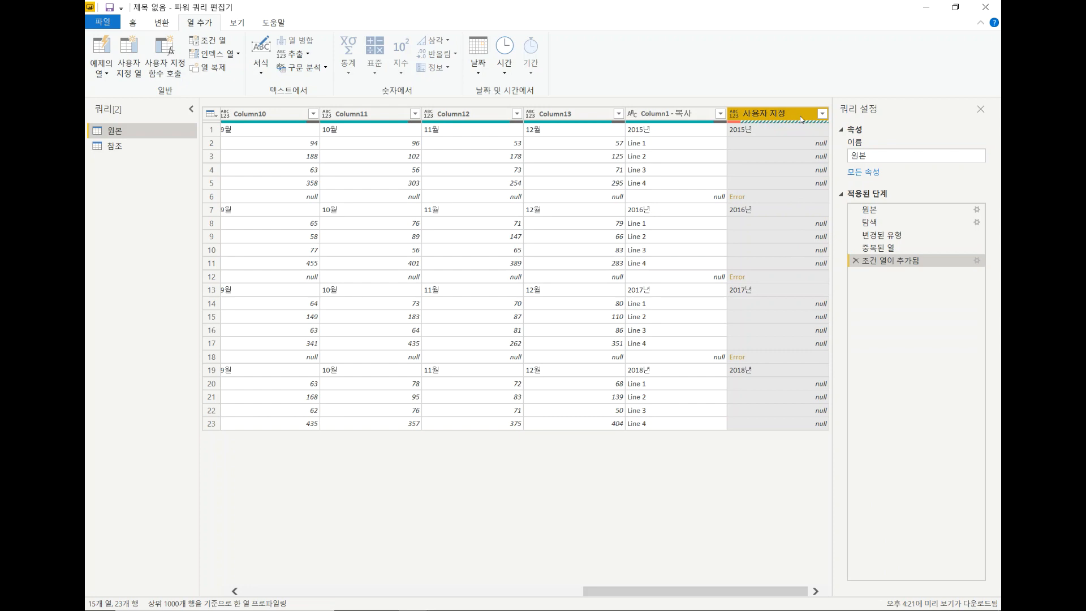
- Fill the null cells of the 사용자 지정 column downward with the year labels above them
left_click(169, 24)
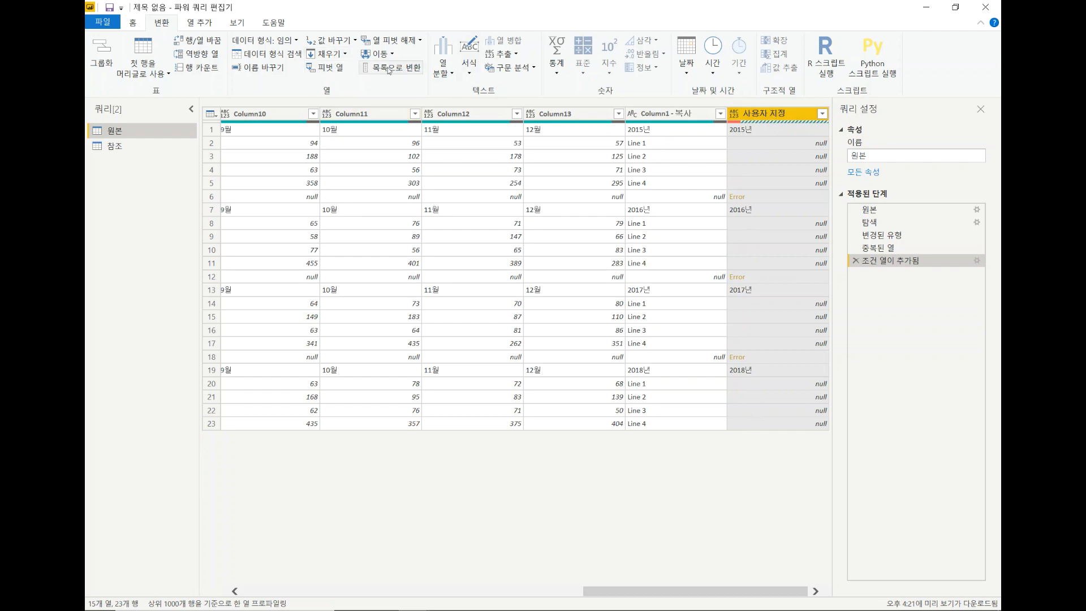
left_click(330, 54)
left_click(332, 68)
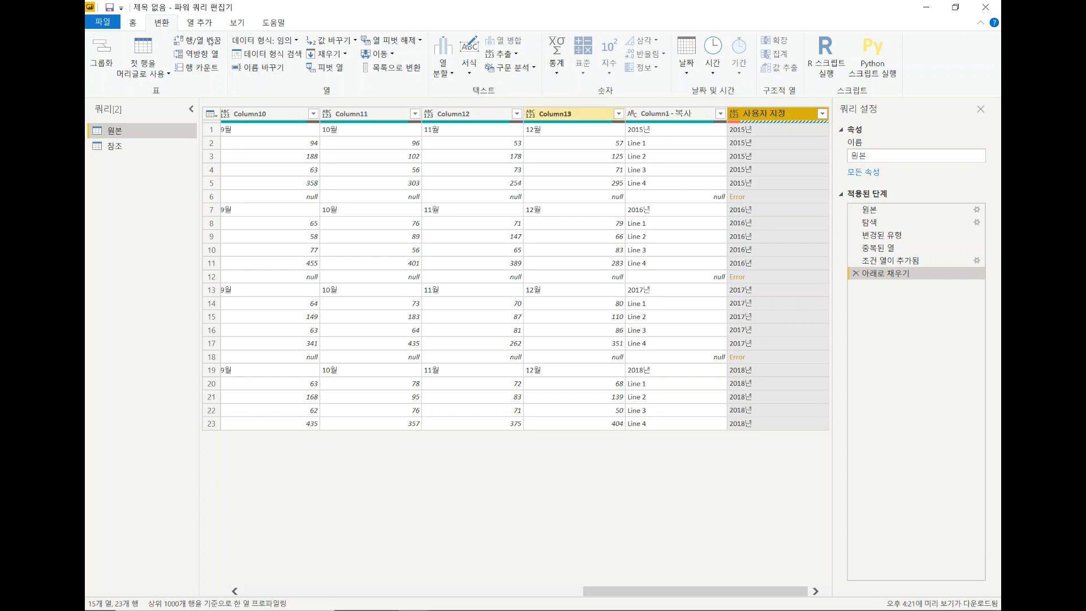
- Remove the rows with errors in the 사용자 지정 column
left_click(133, 23)
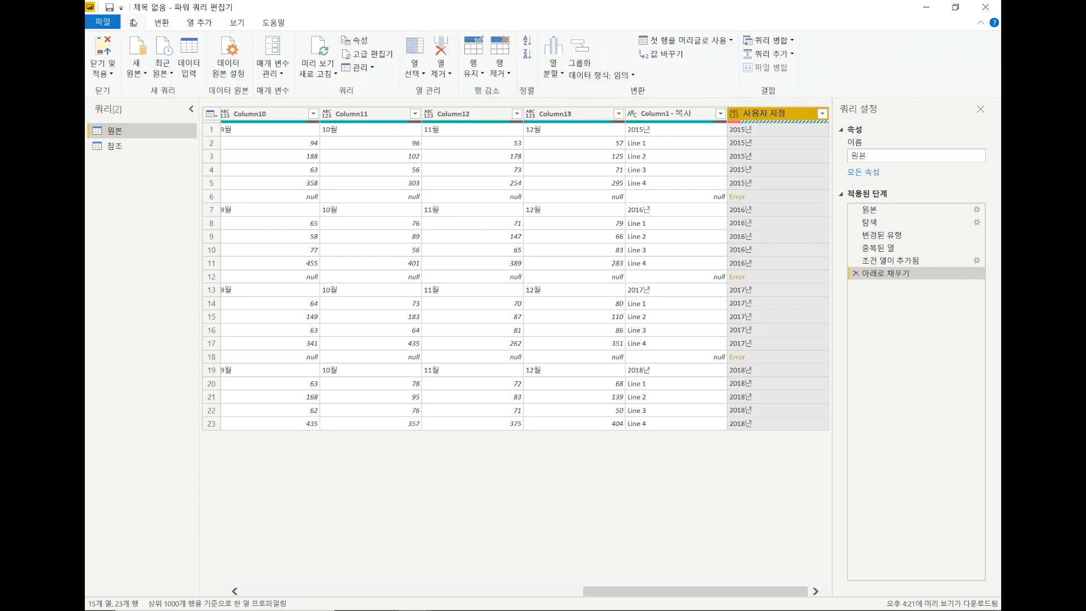
left_click(161, 22)
left_click(134, 22)
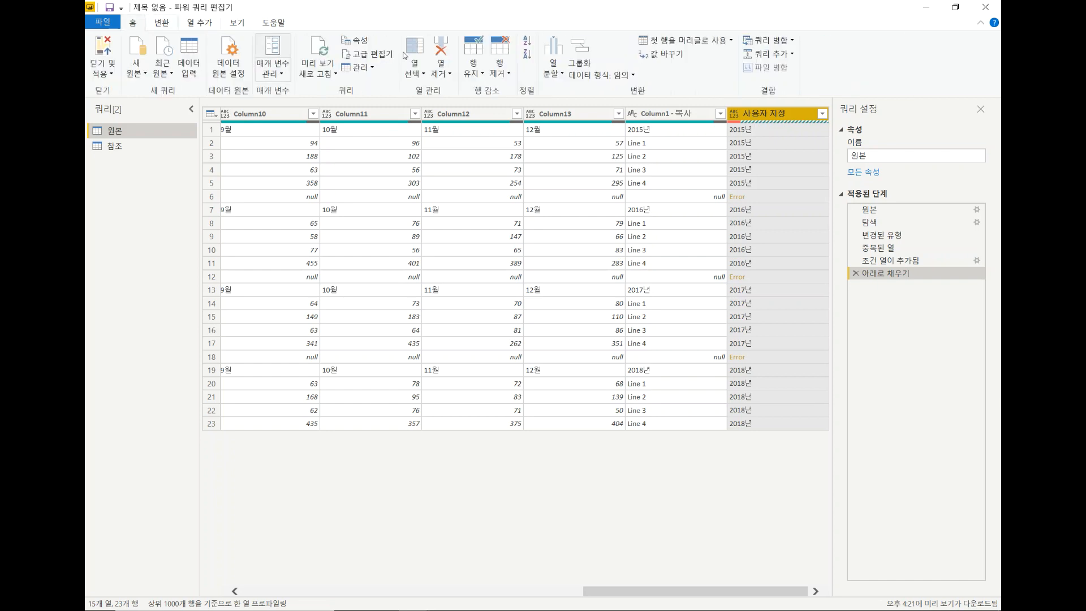
left_click(508, 73)
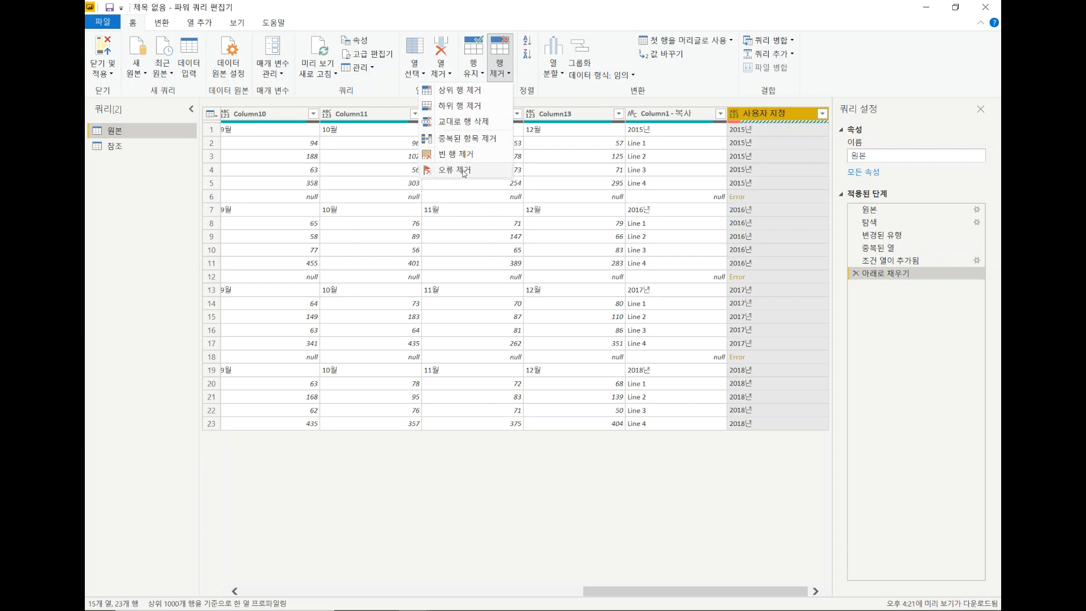
left_click(463, 171)
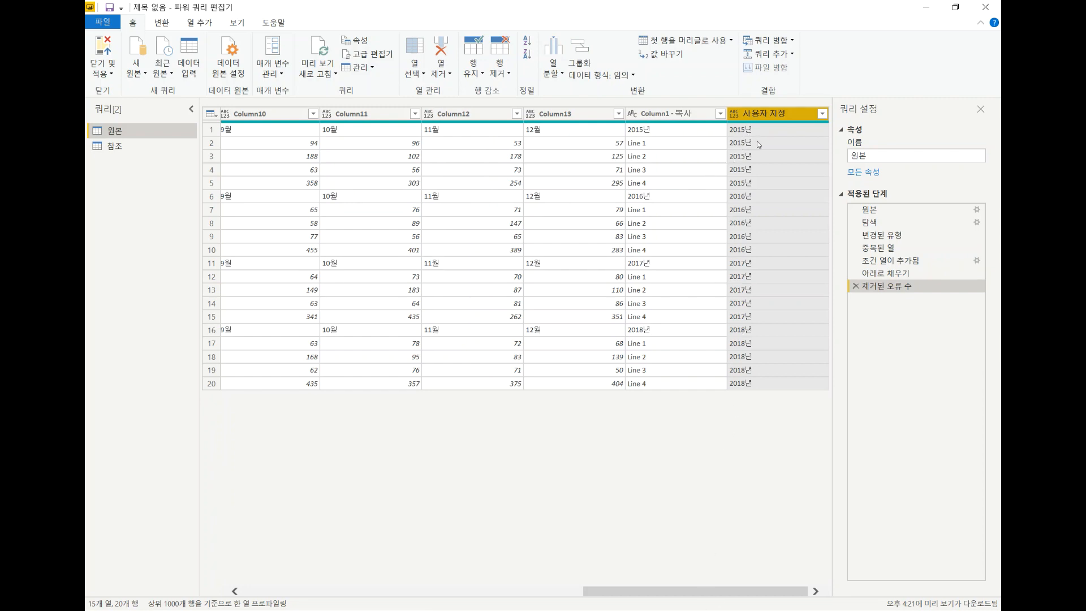
- Move the 사용자 지정 column to the beginning of the table and use the first row as headers
right_click(765, 114)
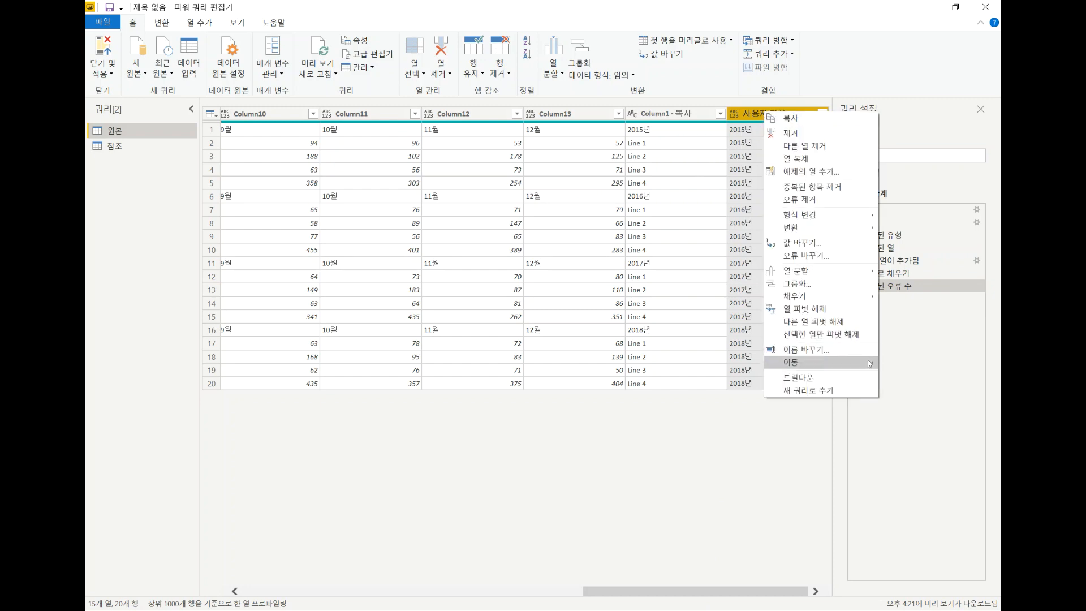
mouse_move(870, 363)
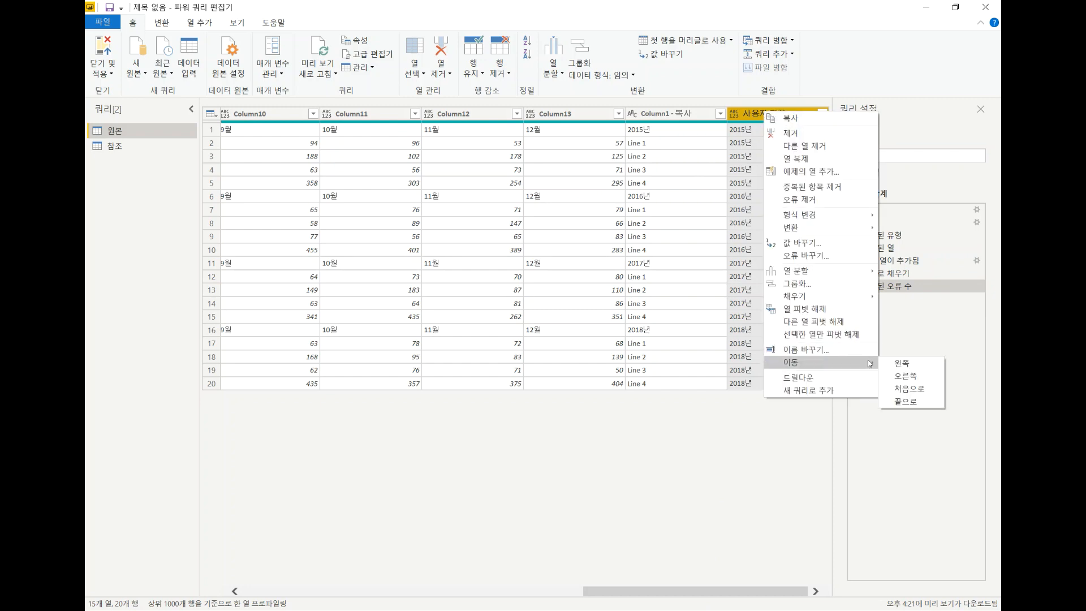
left_click(917, 389)
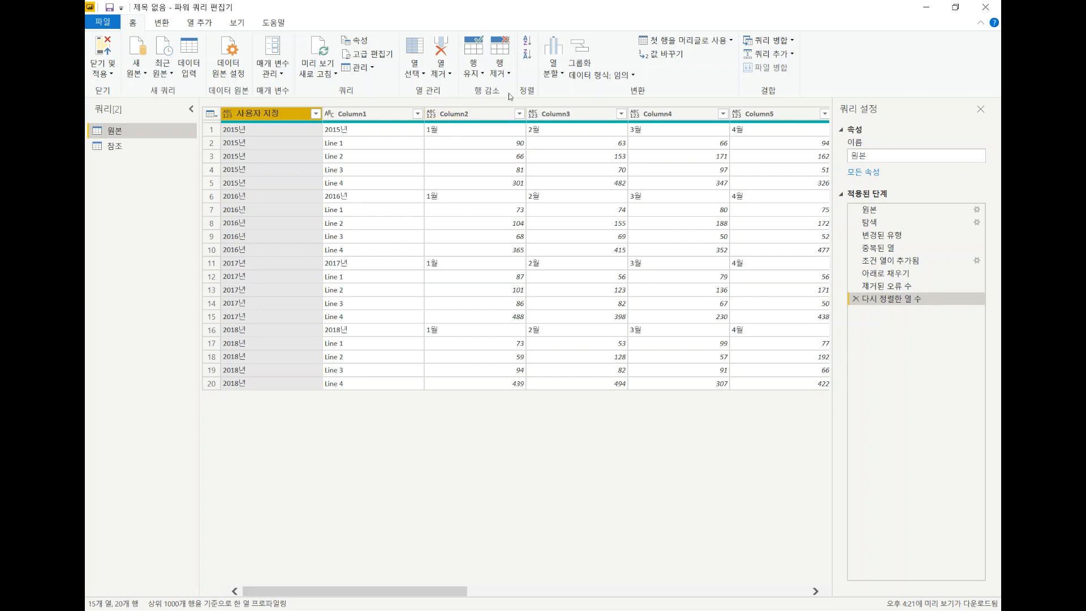
left_click(681, 41)
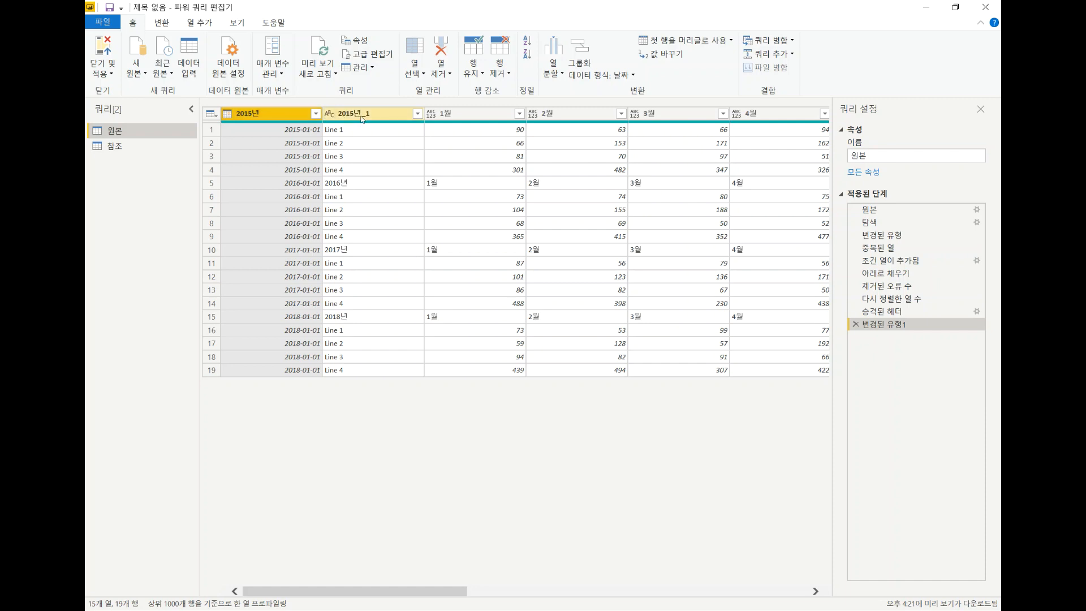
- Rename the first column to 년도 and the second column, holding the line names, to 라인
double_click(289, 116)
type("sus")
key("BackSpace")
key("BackSpace")
key("BackSpace")
type("녀")
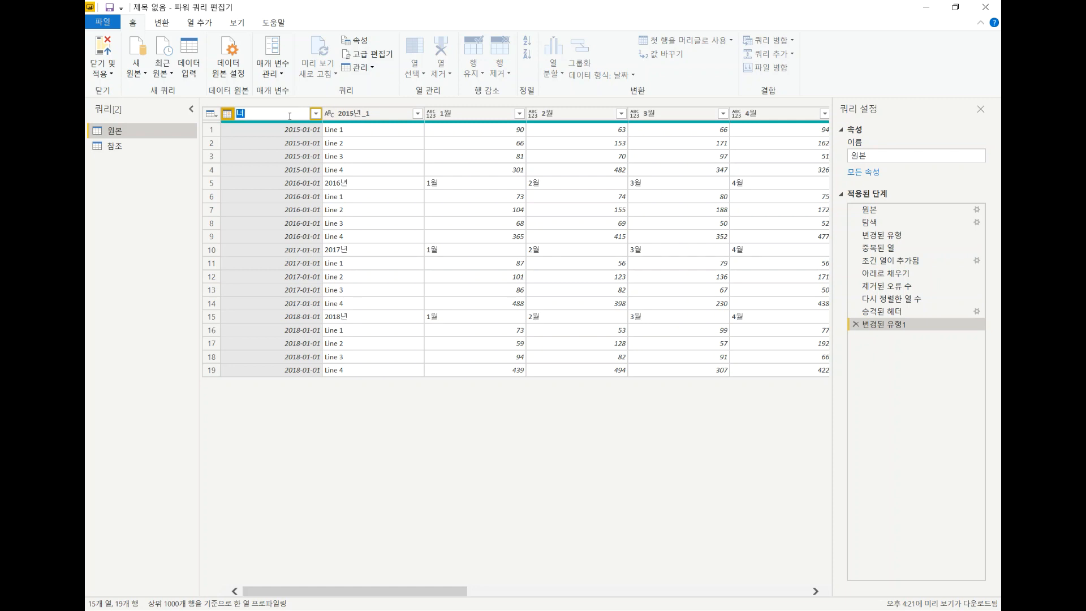
type("ㄴ도")
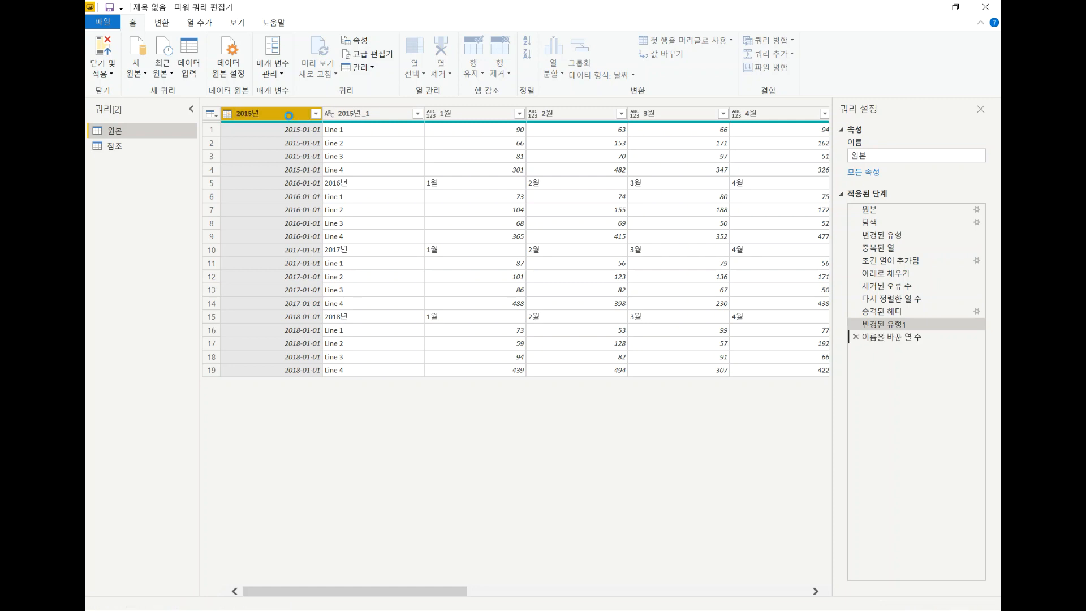
double_click(364, 114)
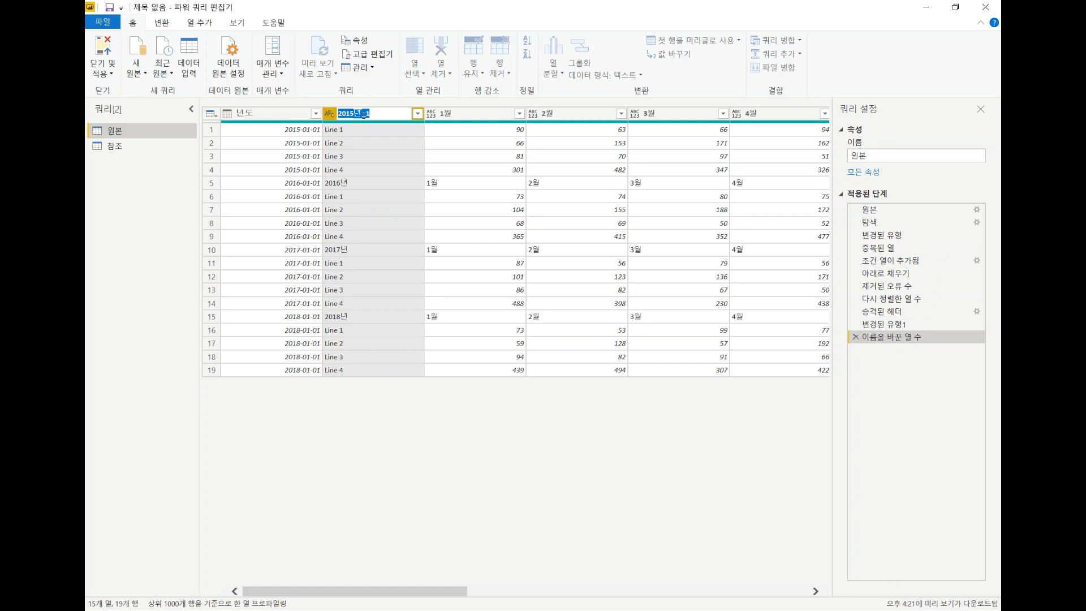
type("라인")
key("Return")
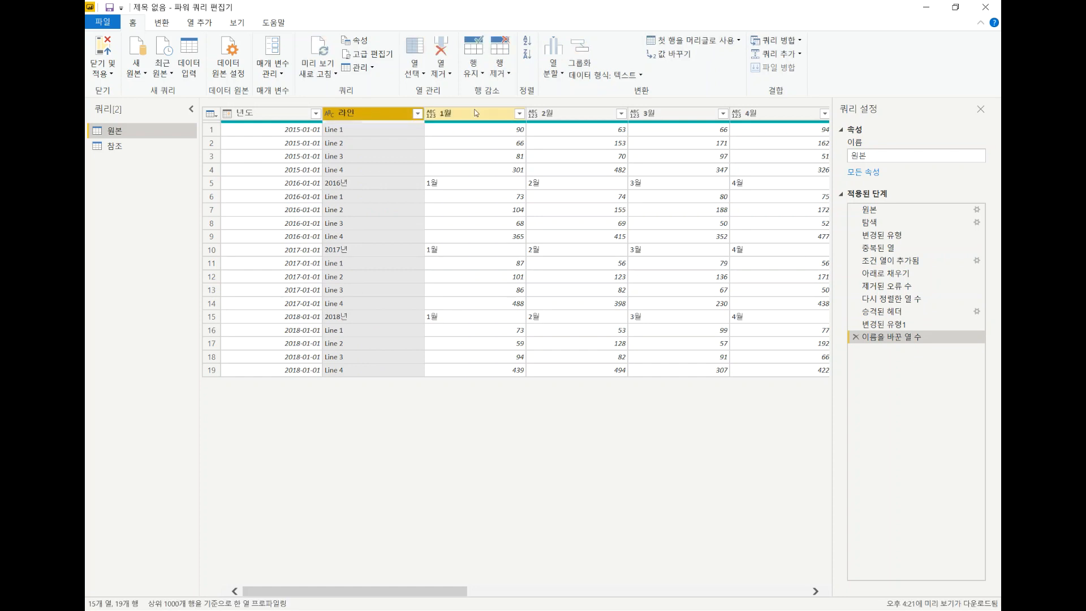
- Unpivot all columns other than 년도 and 라인
left_click(302, 116)
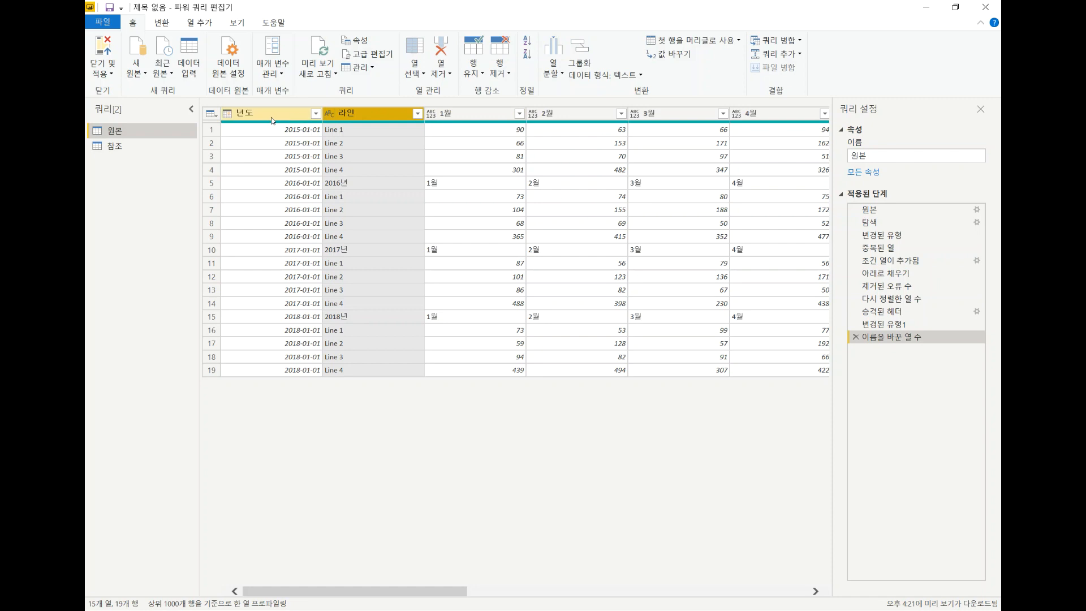
left_click(381, 114, "ctrl")
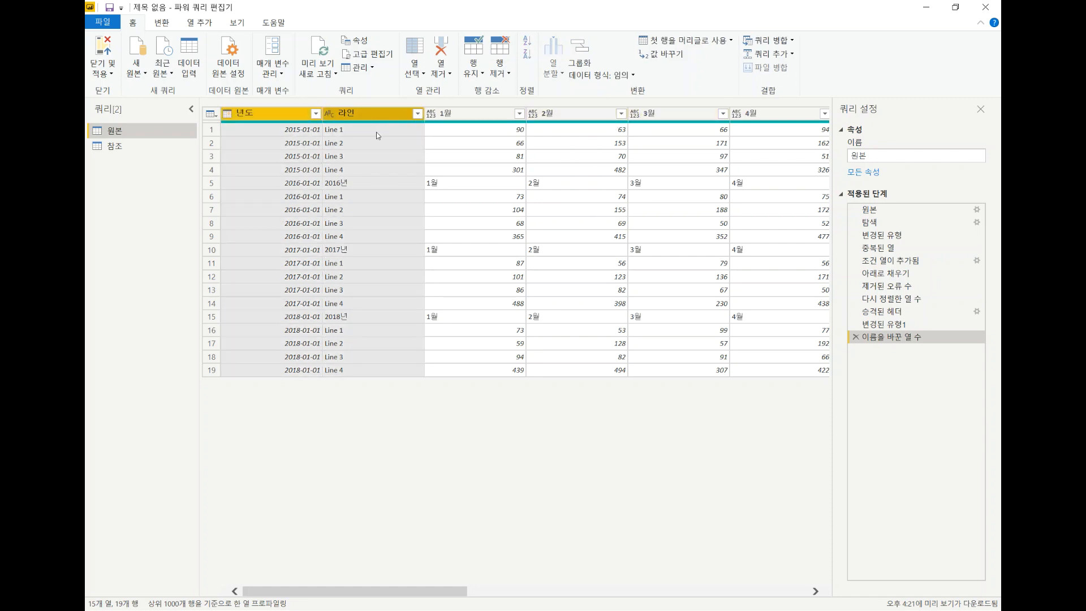
right_click(380, 117)
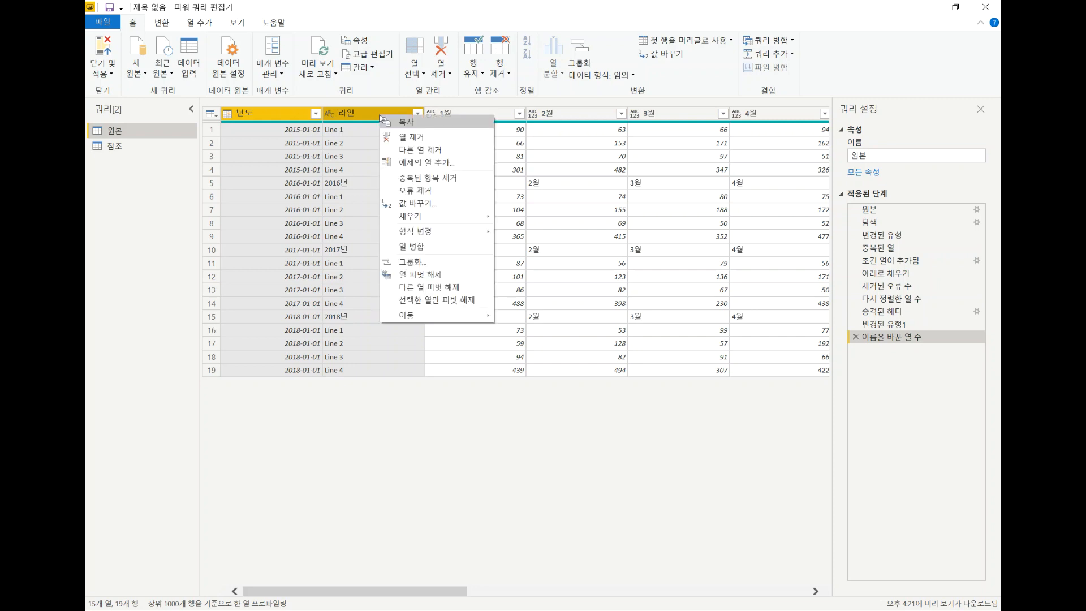
left_click(434, 287)
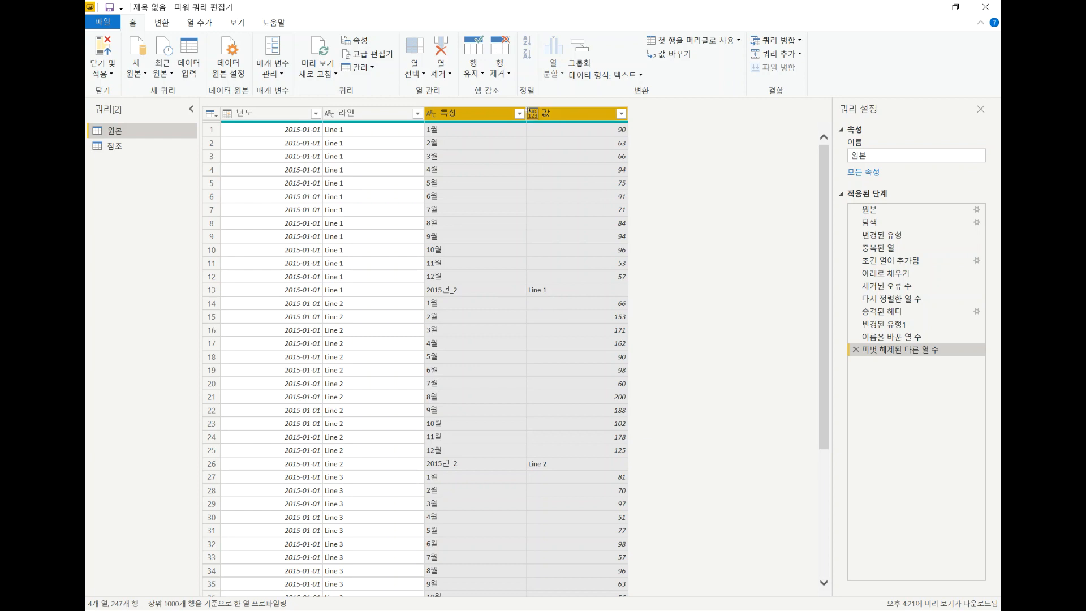
- Change the data type of the 값 column to whole number (정수)
left_click(576, 118)
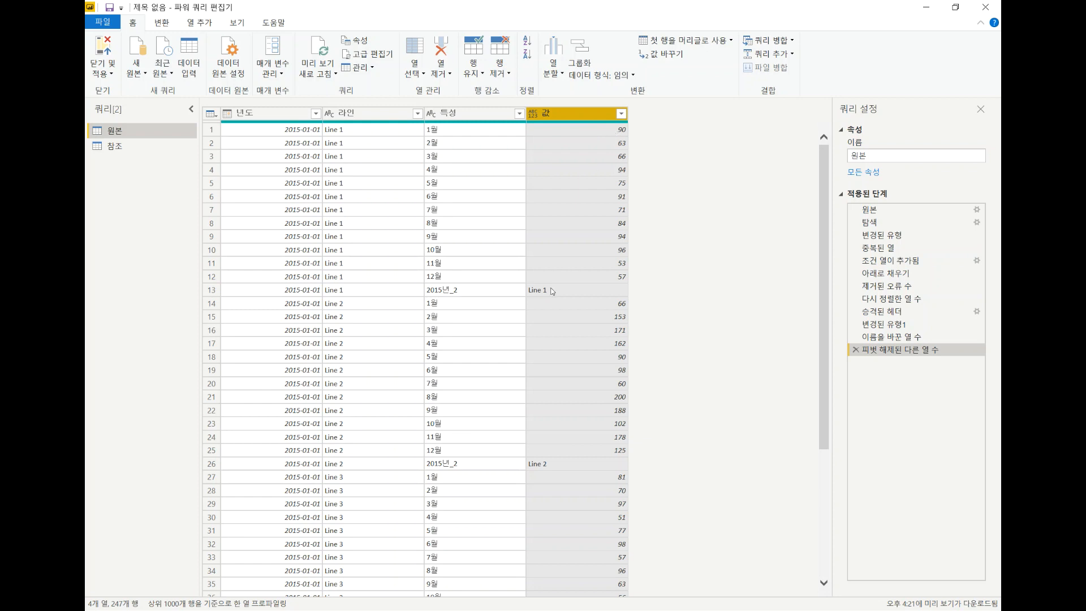
left_click(534, 116)
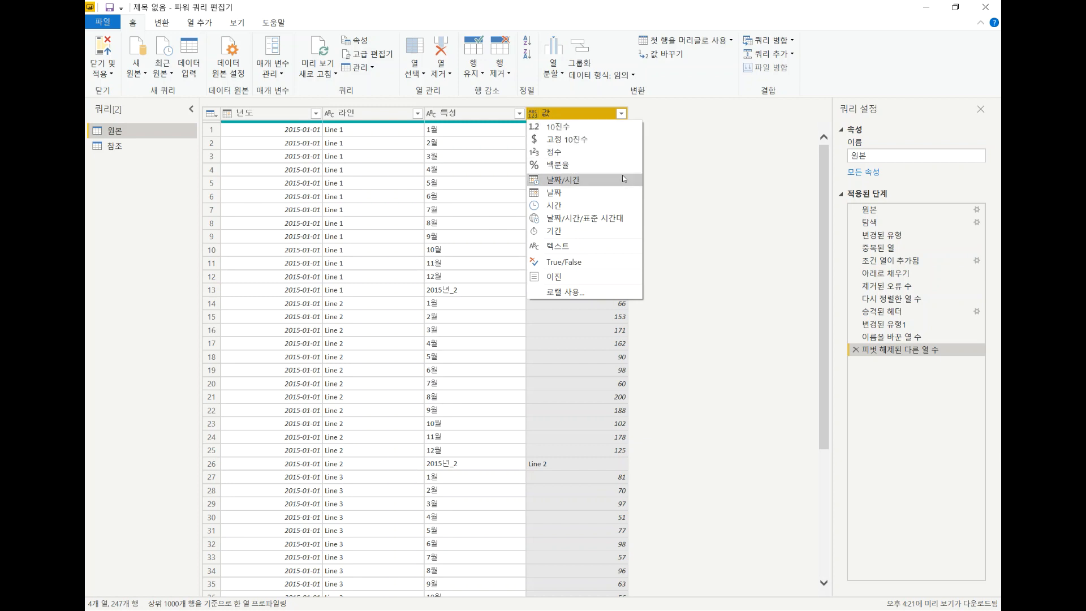
left_click(557, 153)
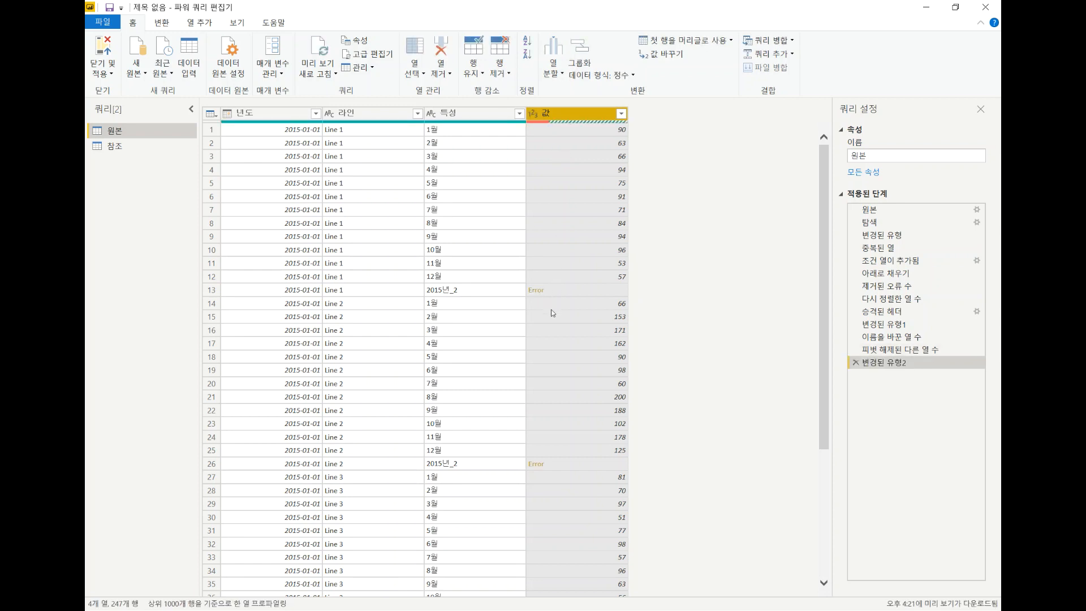
- Check the 값 column for errors and remove the rows that contain them
scroll(549, 347, "down", 15)
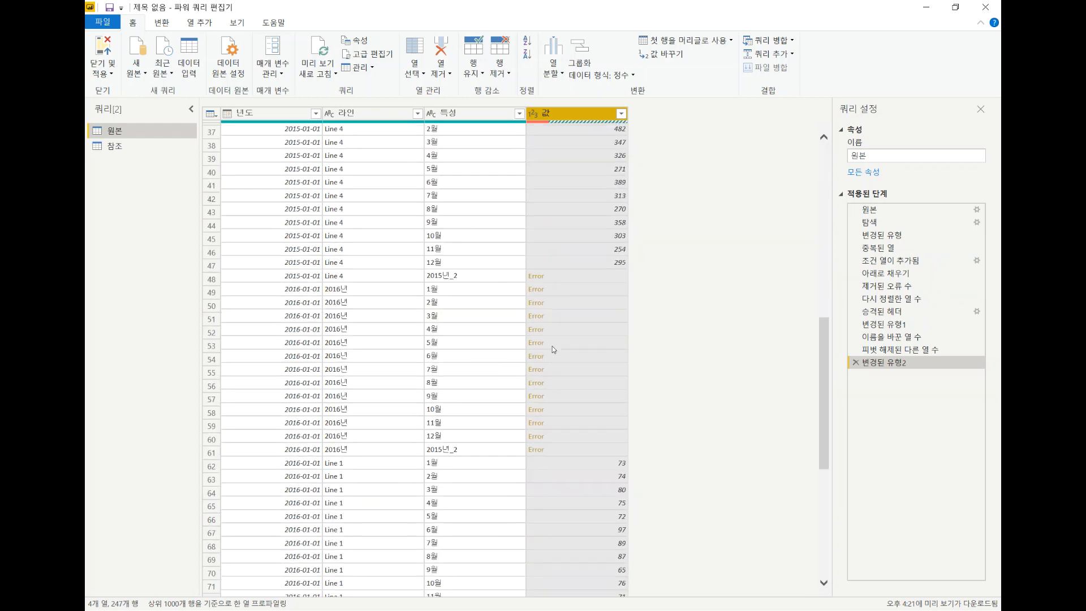
scroll(552, 346, "down", 10)
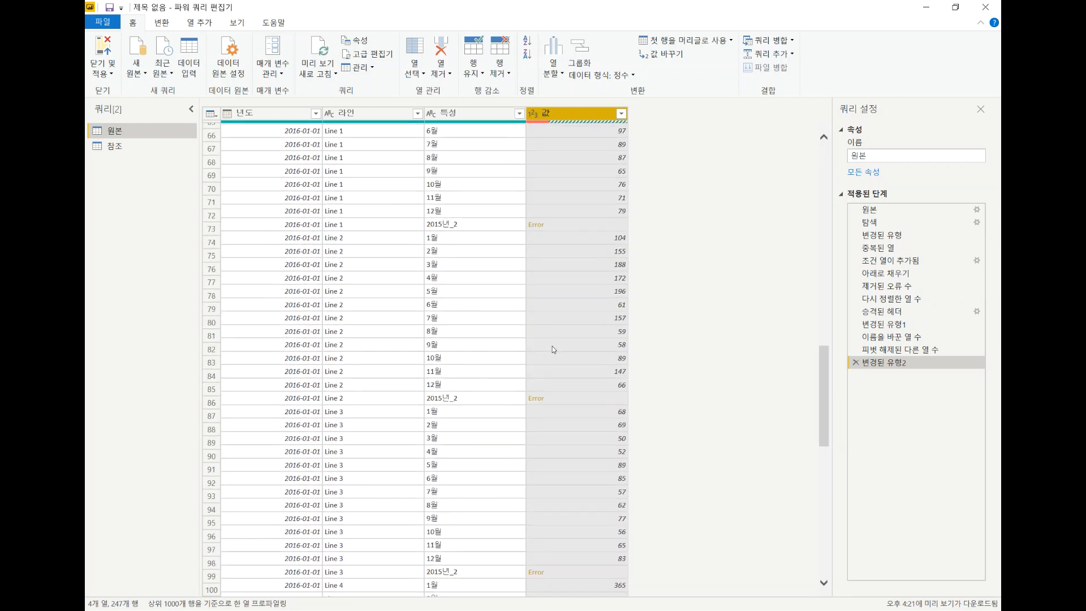
scroll(552, 346, "up", 20)
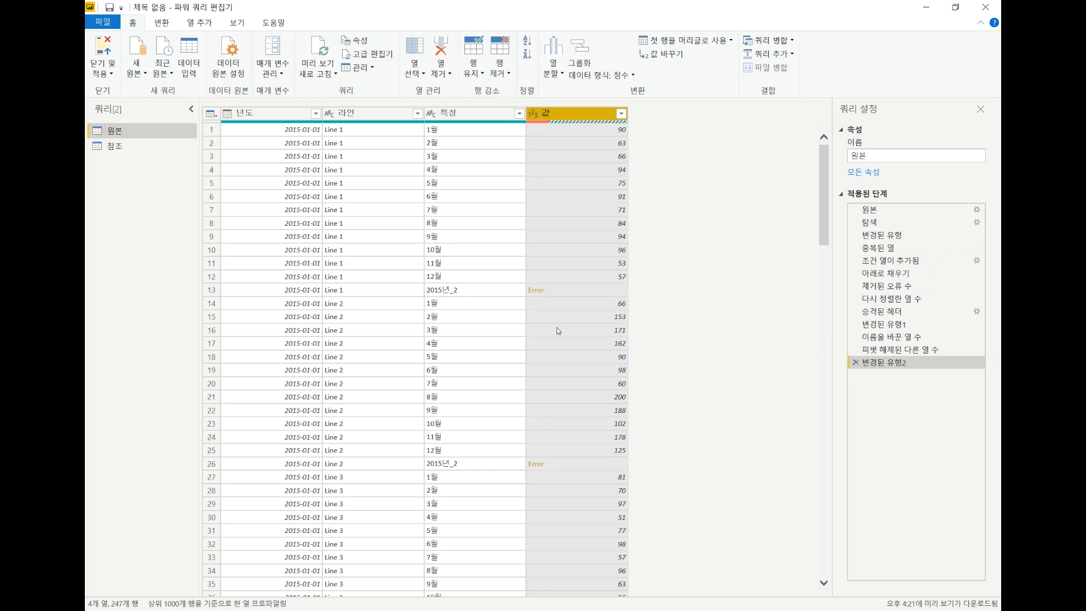
left_click(502, 72)
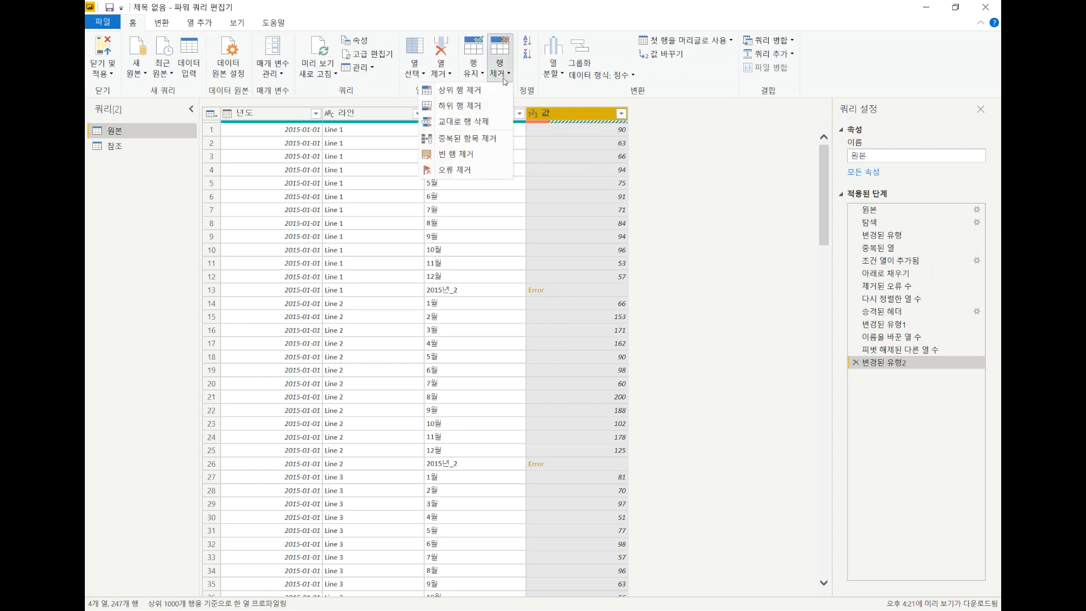
left_click(474, 170)
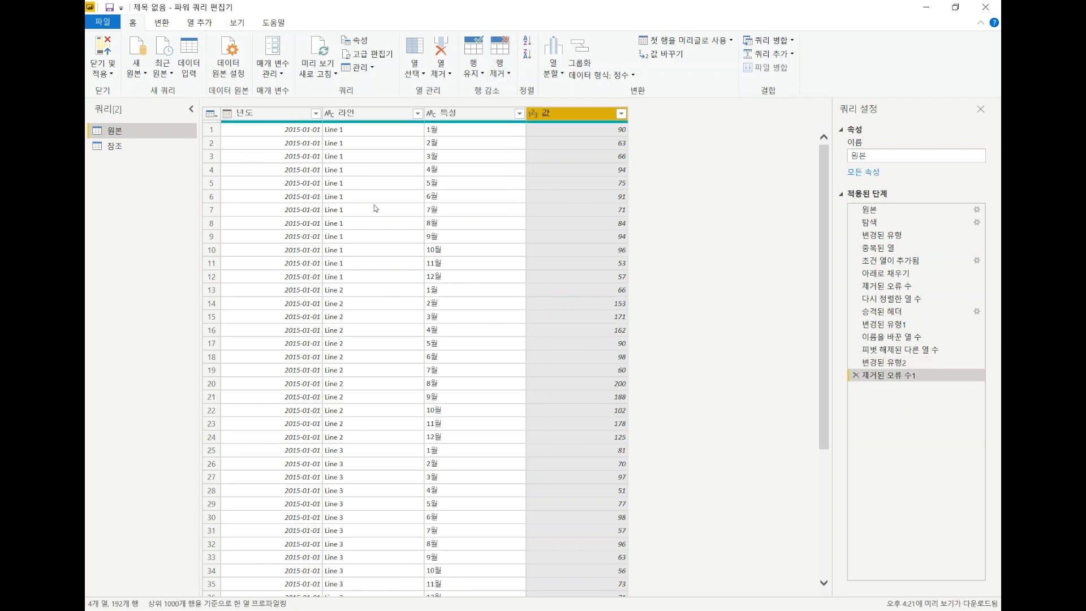
scroll(530, 244, "down", 10)
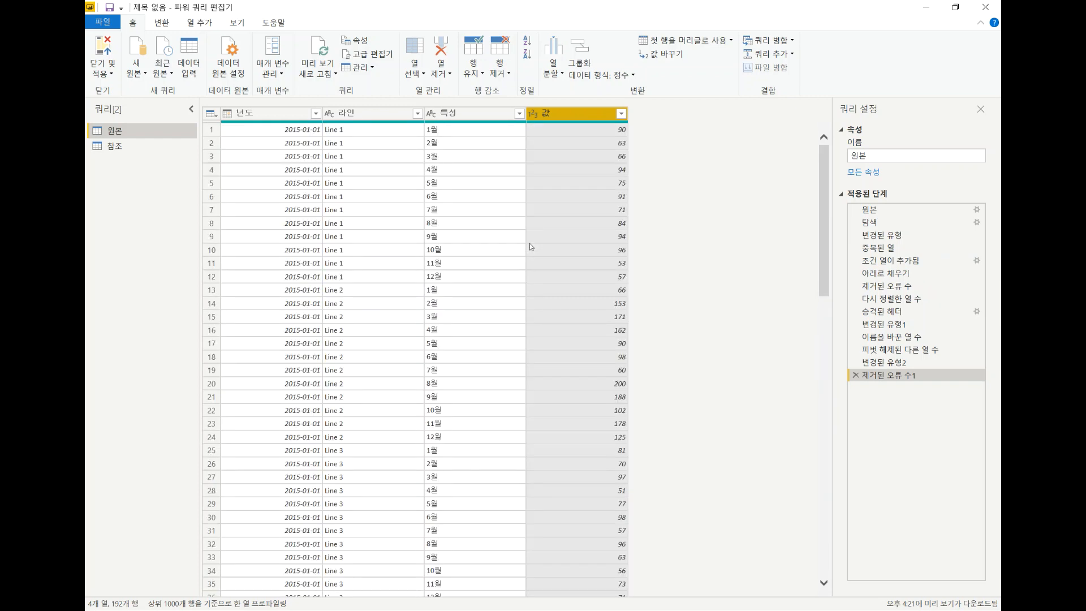
- Convert the dates in the 년도 column to the year only
left_click(296, 129)
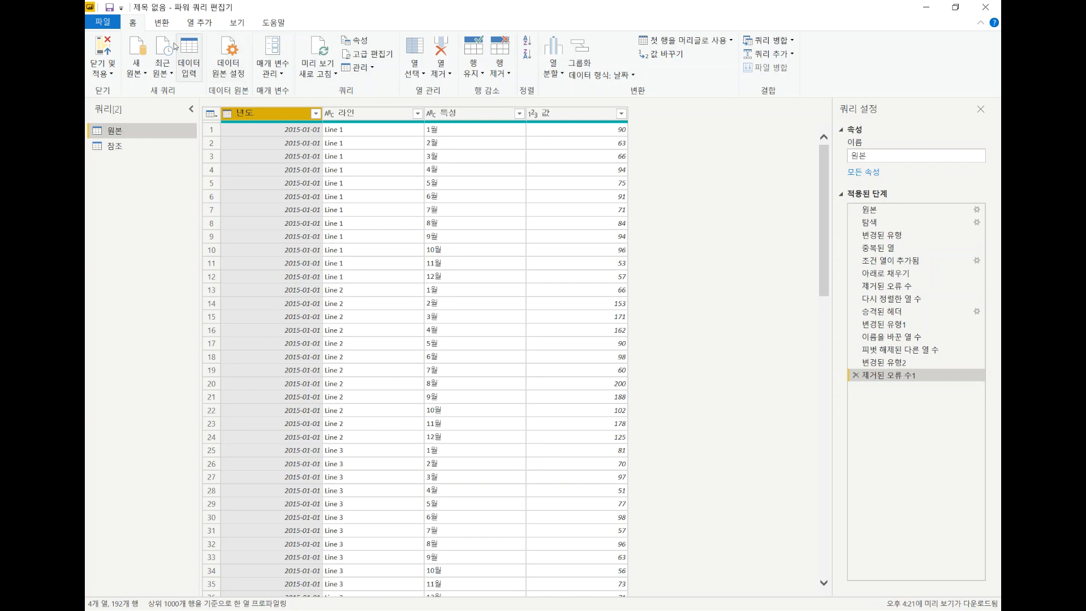
left_click(162, 22)
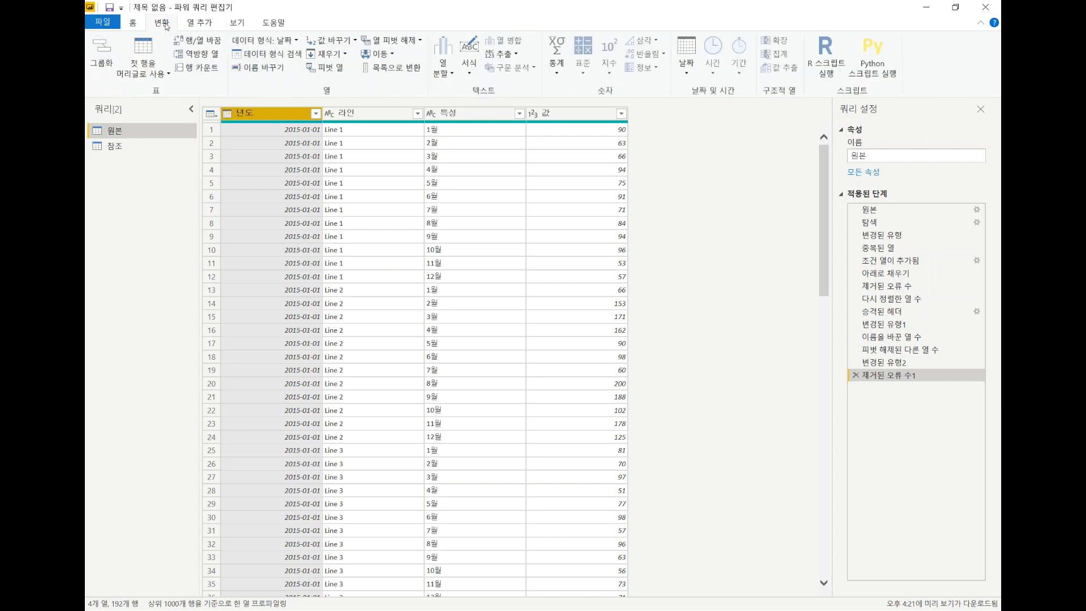
left_click(684, 74)
mouse_move(628, 138)
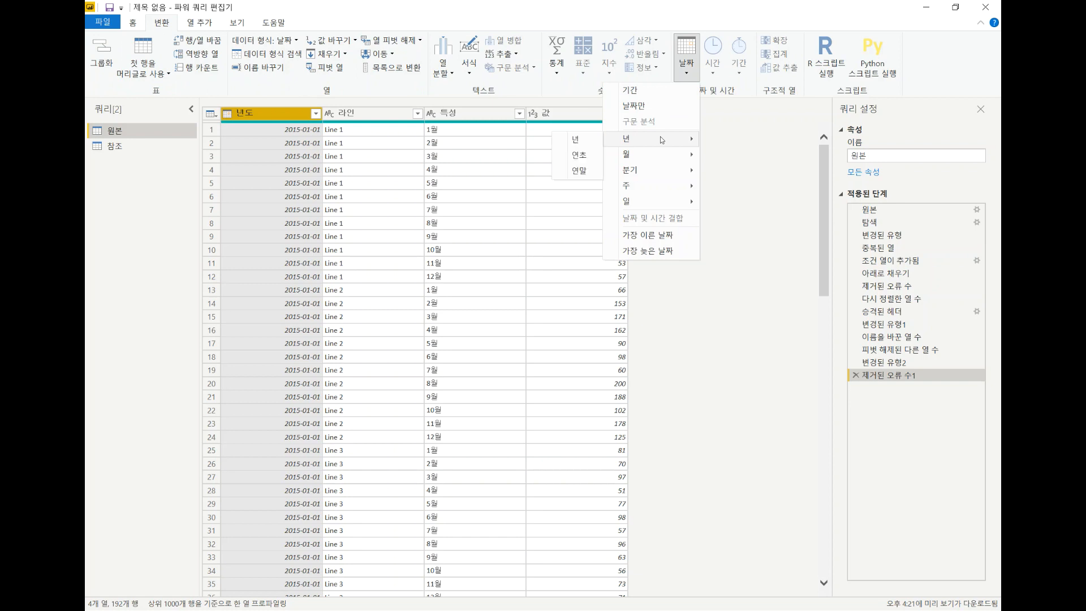
left_click(585, 140)
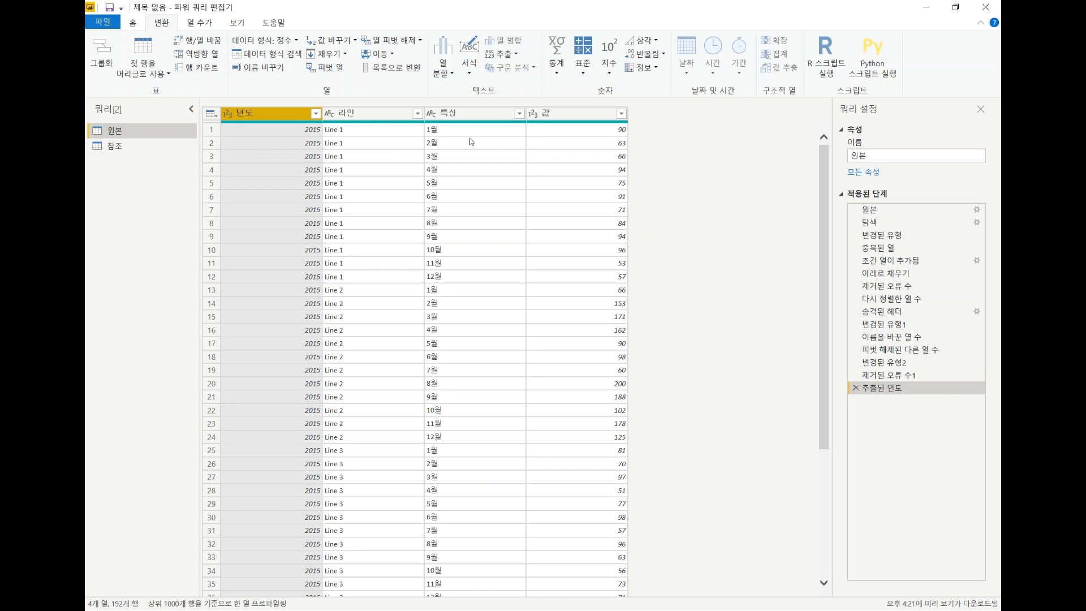
- Rename the 특성 column to 월 and the 값 column to 생산량
double_click(478, 112)
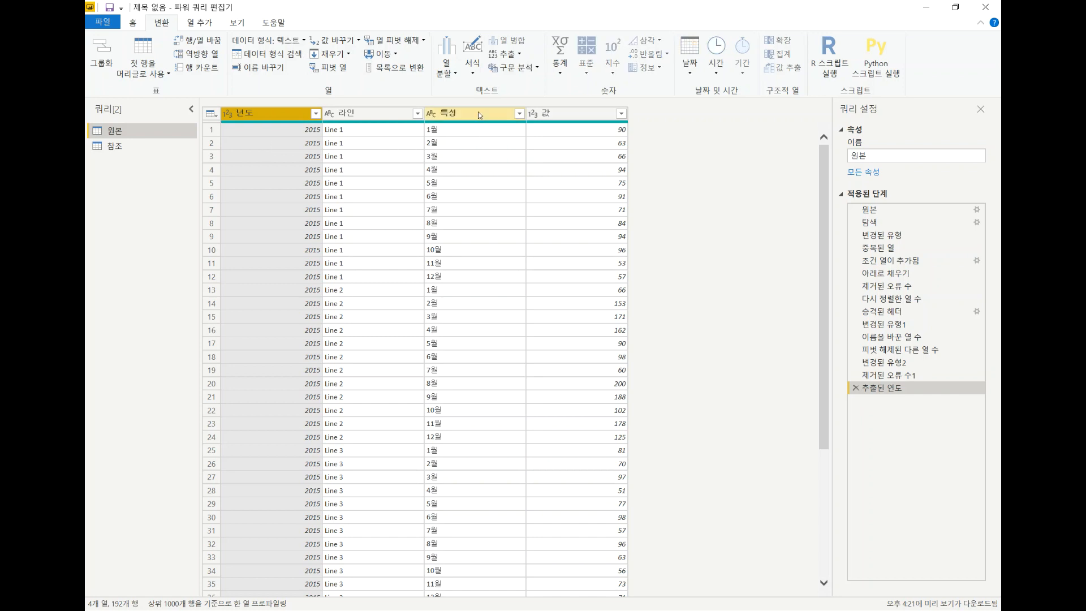
type("월")
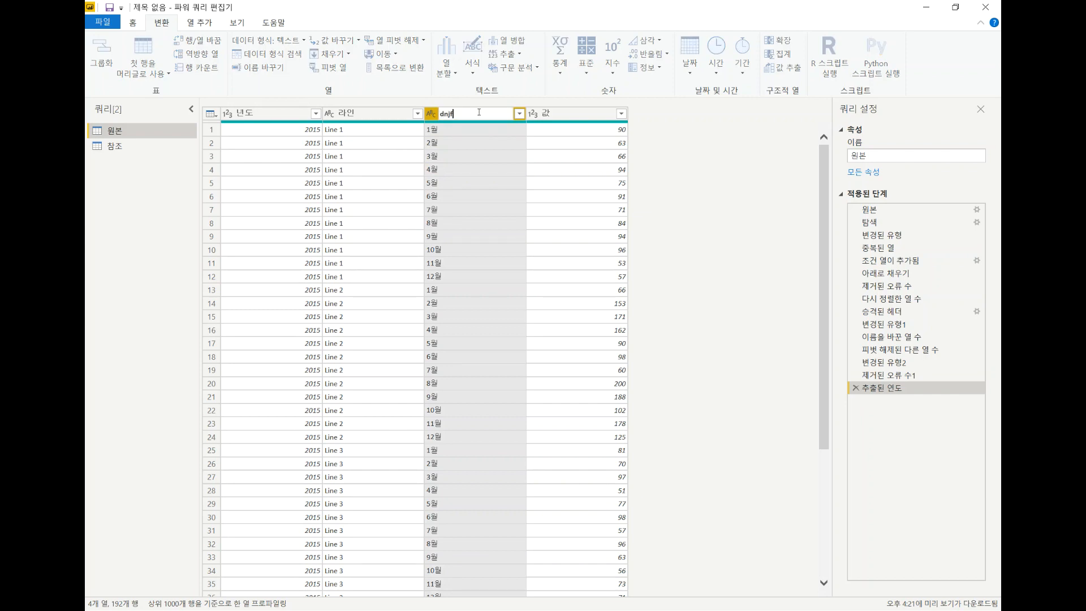
key("Return")
double_click(566, 114)
type("생사ㄴ량")
key("Return")
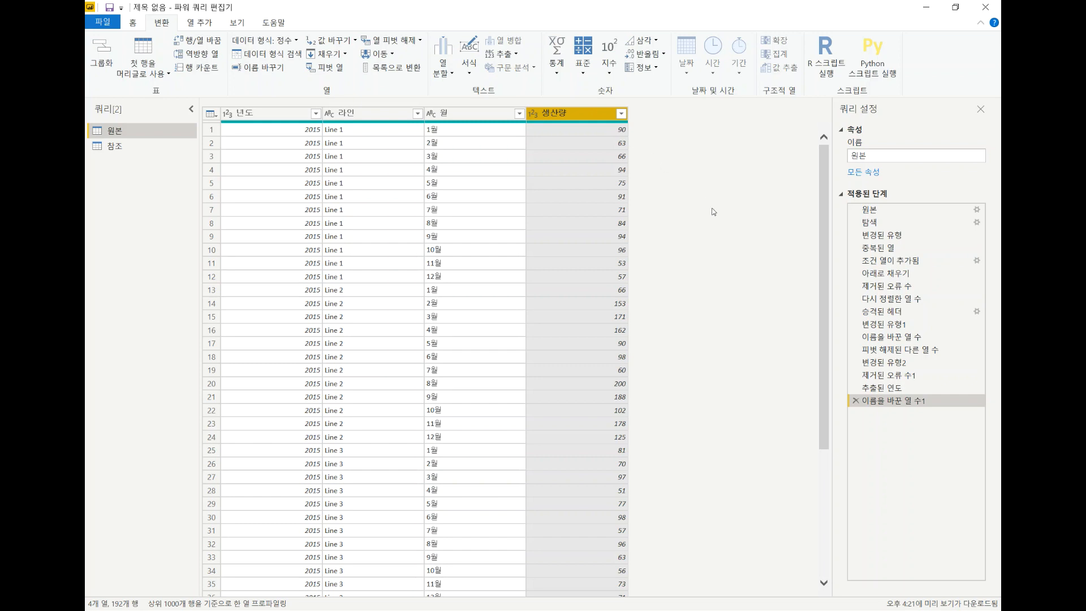
- Check the 참조 query's columns and try to merge queries as new from the 원본 query
left_click(132, 146)
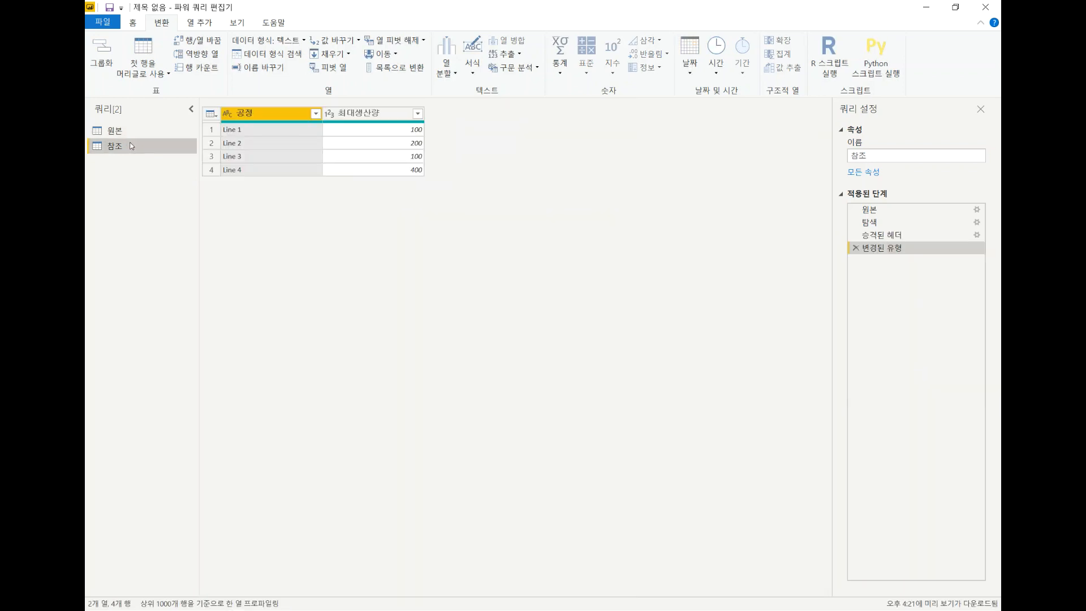
left_click(130, 131)
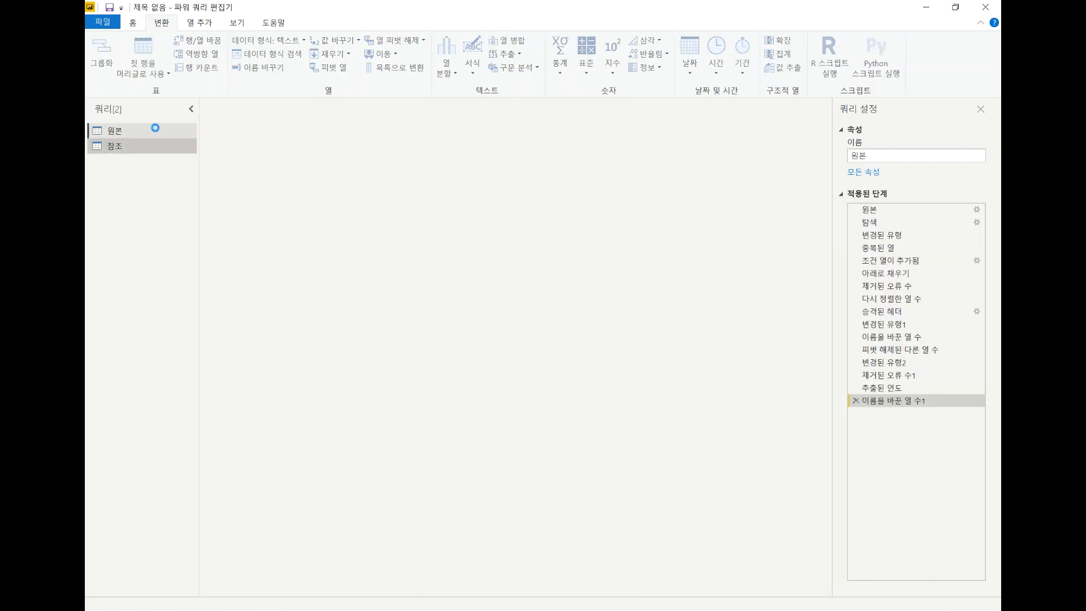
left_click(140, 25)
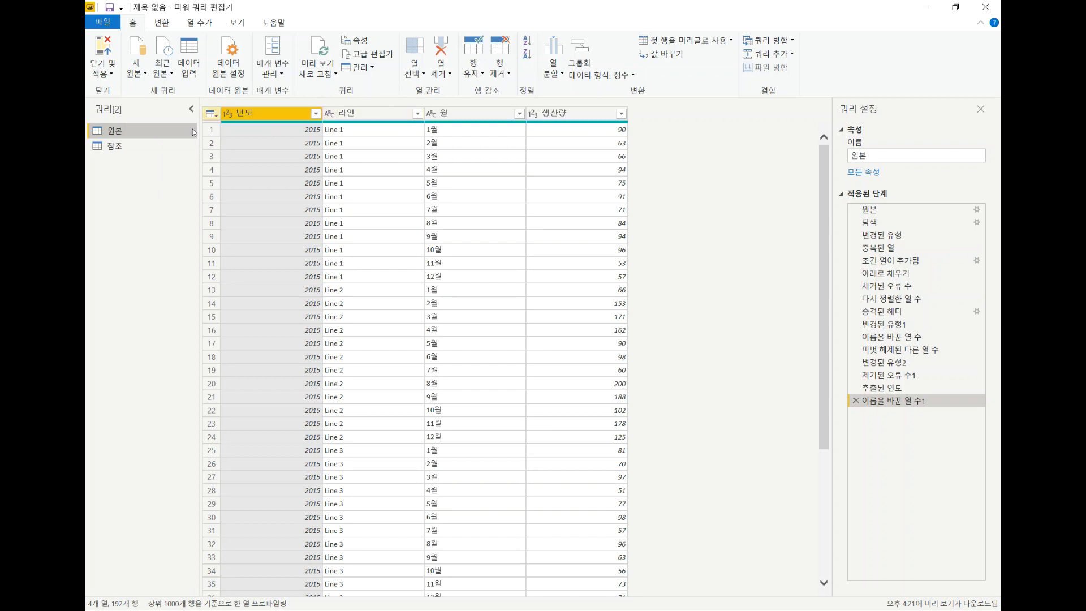
left_click(794, 41)
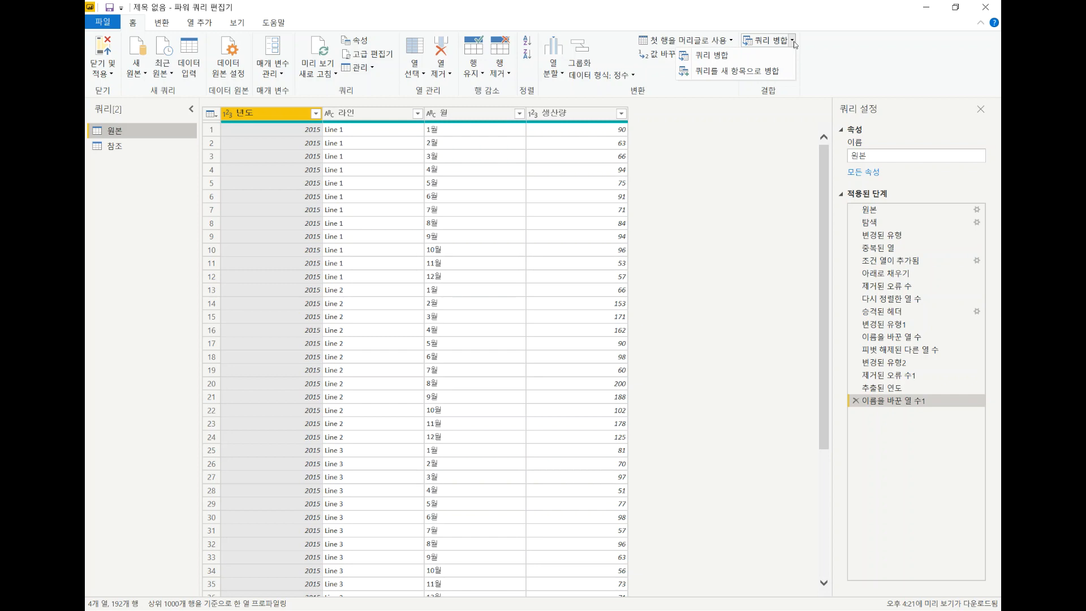
left_click(760, 71)
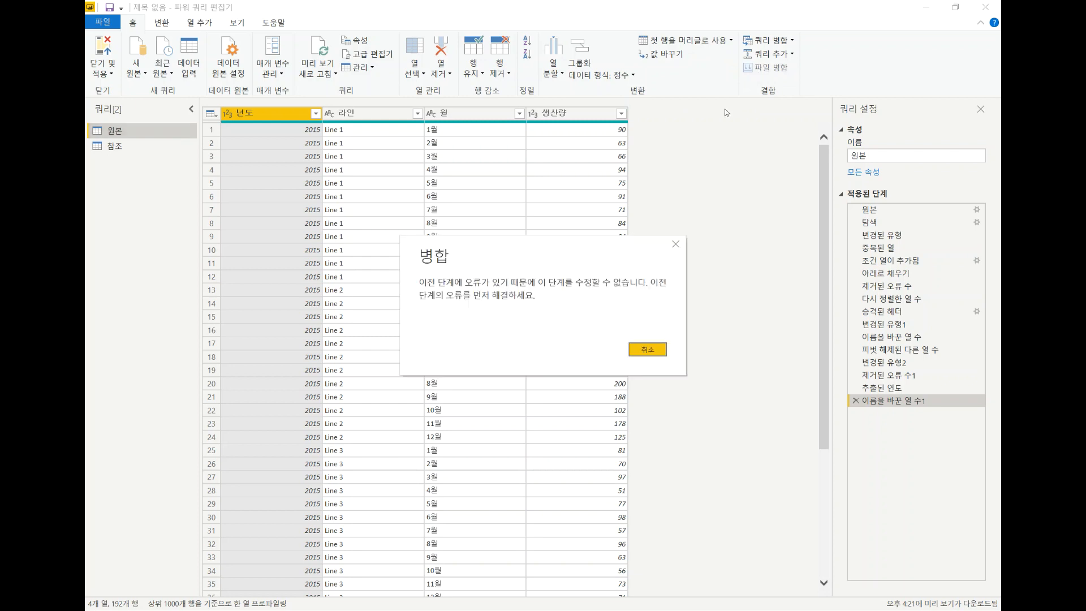
left_click(662, 354)
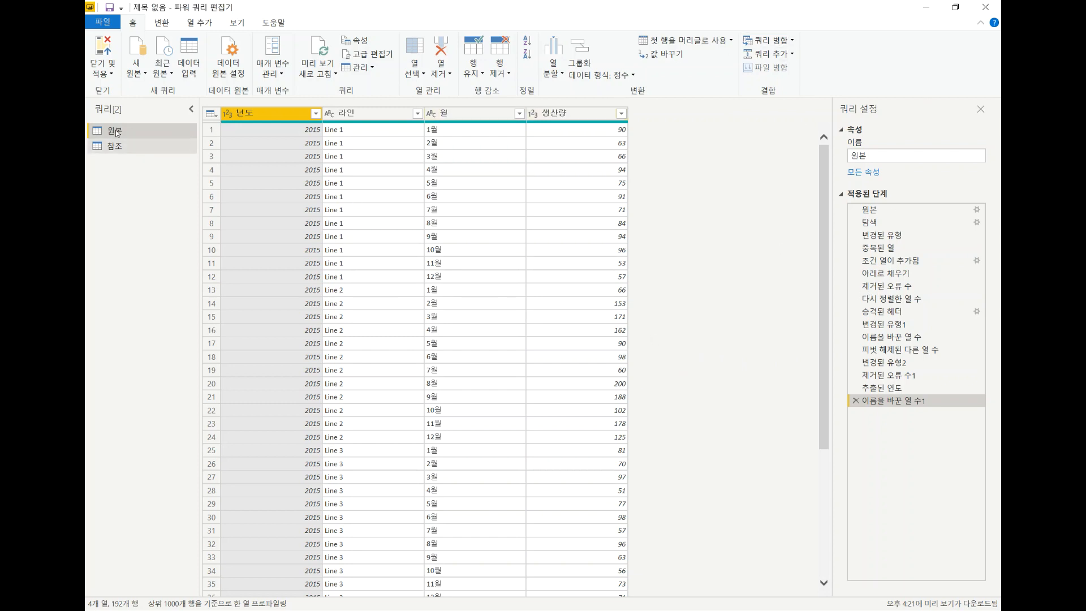
left_click(792, 40)
left_click(775, 72)
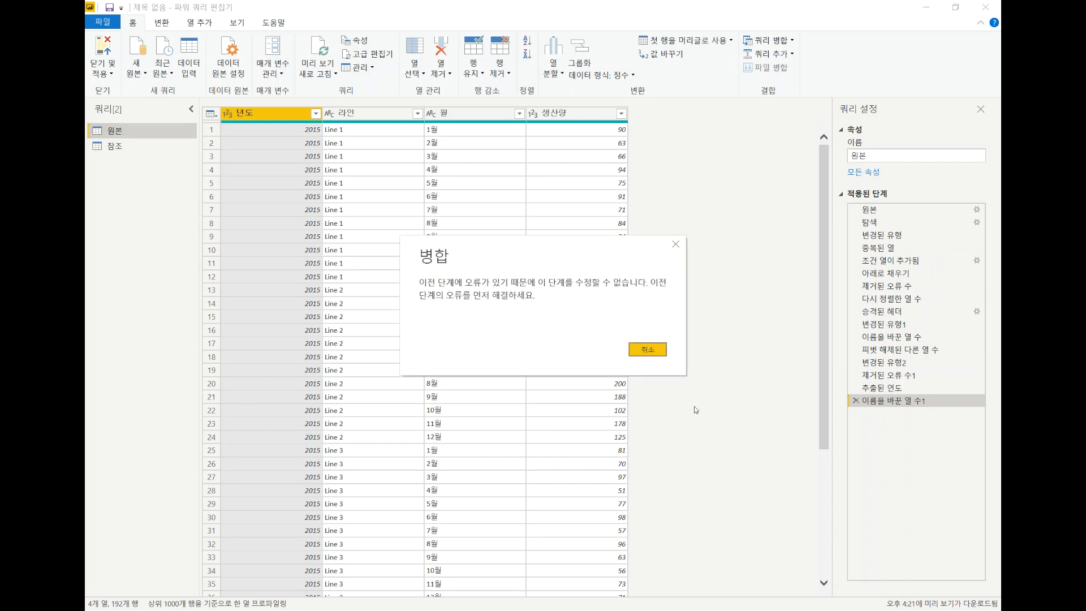
left_click(660, 352)
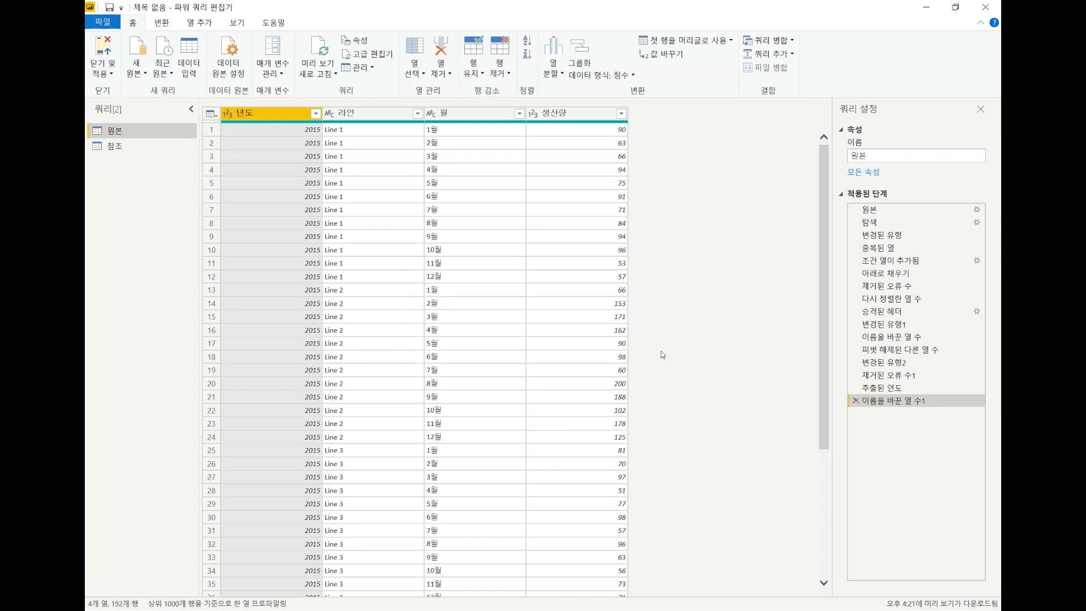
- Start merging queries as new from the 참조 query
left_click(112, 148)
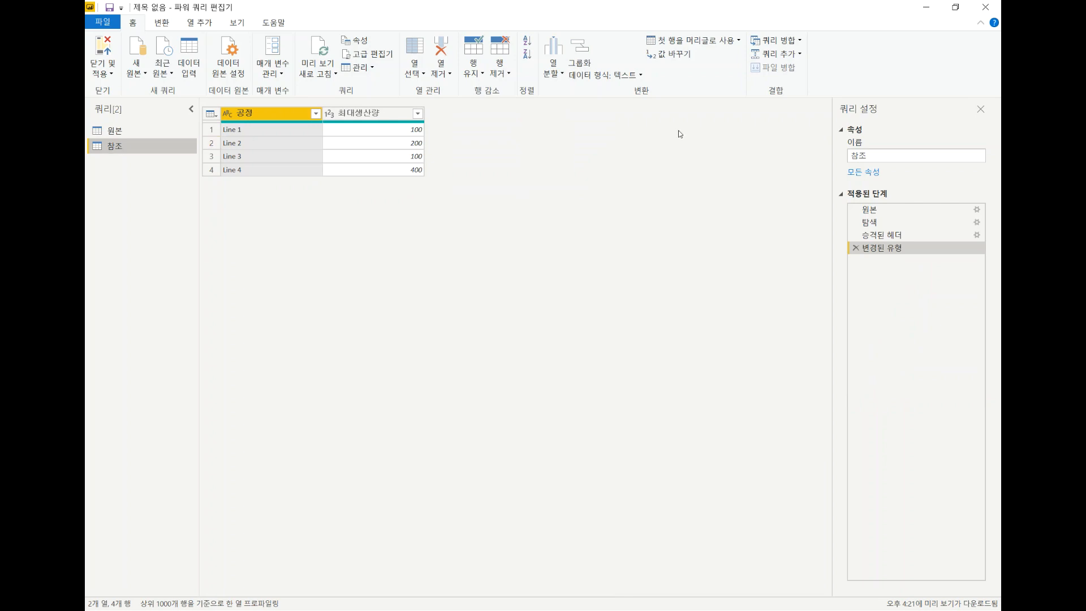
left_click(799, 44)
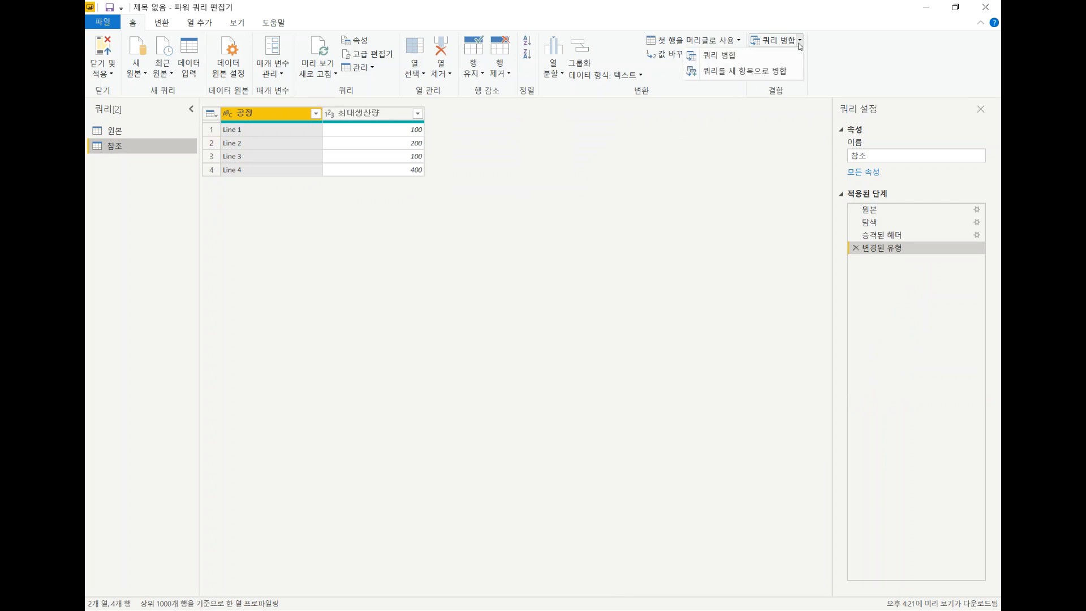
left_click(759, 71)
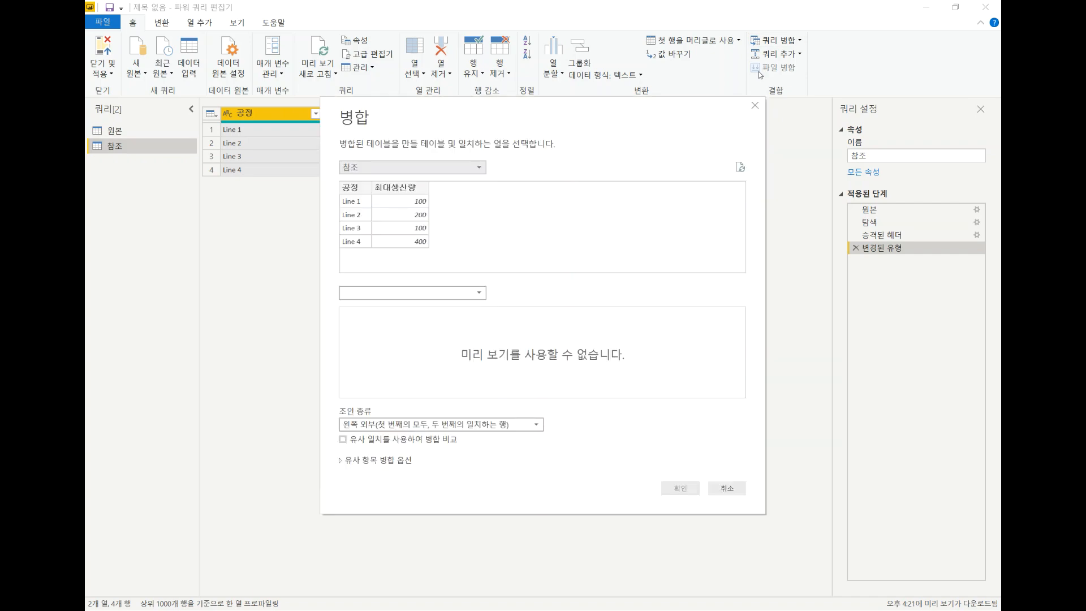
- Set 원본 as the second merge table, match 공정 with 라인, and choose the right outer join
left_click(474, 294)
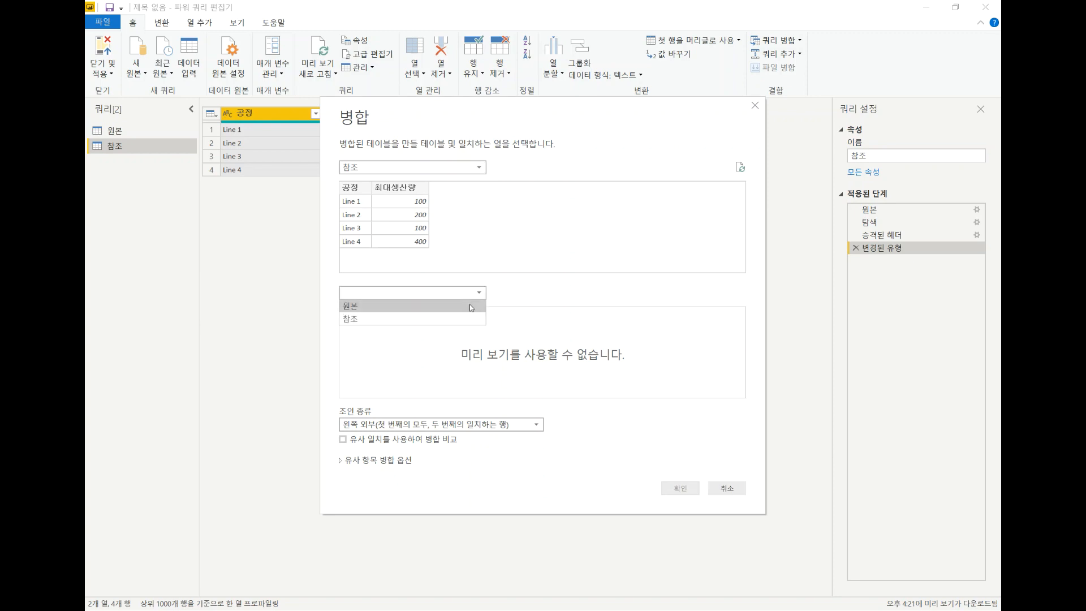
left_click(470, 306)
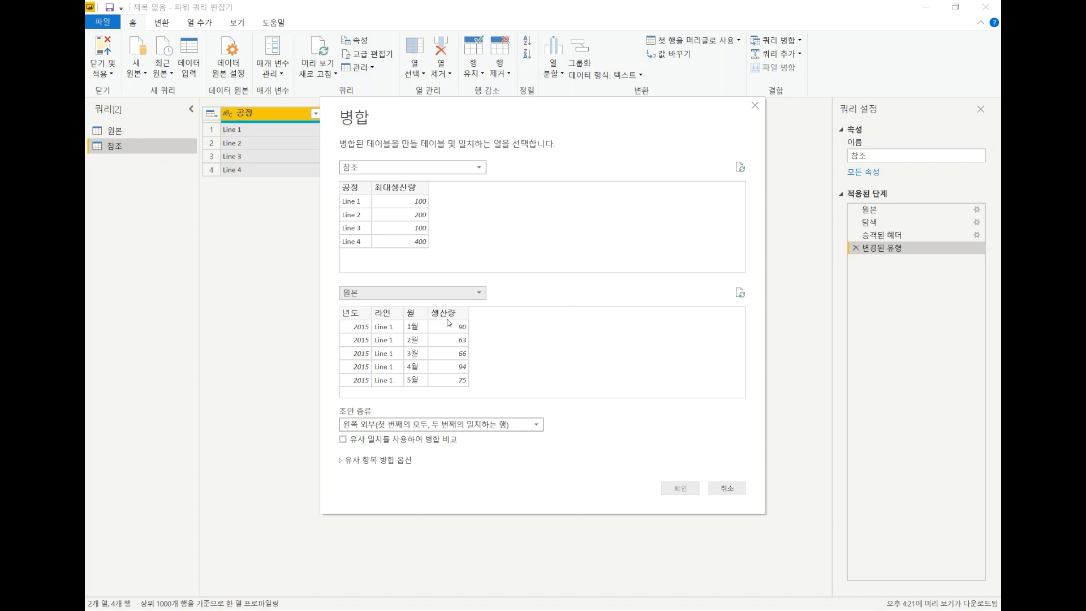
left_click(360, 192)
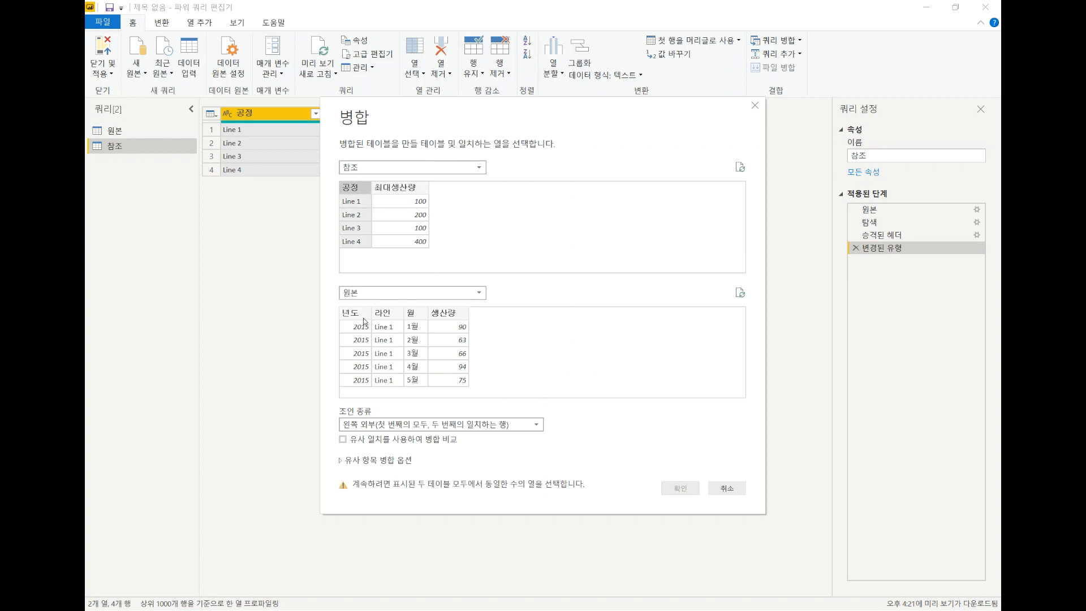
left_click(398, 316)
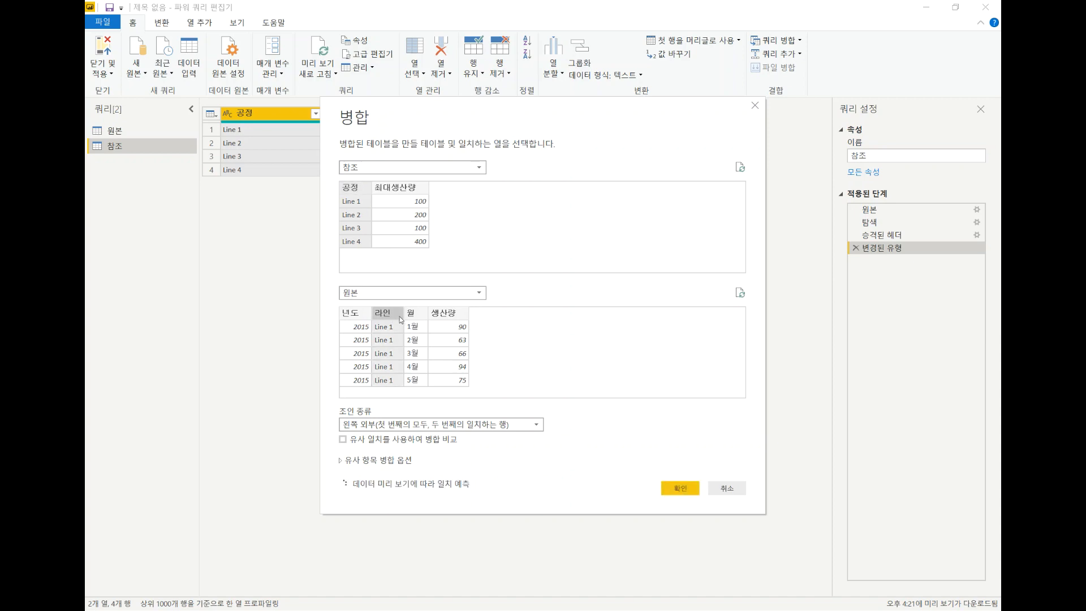
left_click(537, 428)
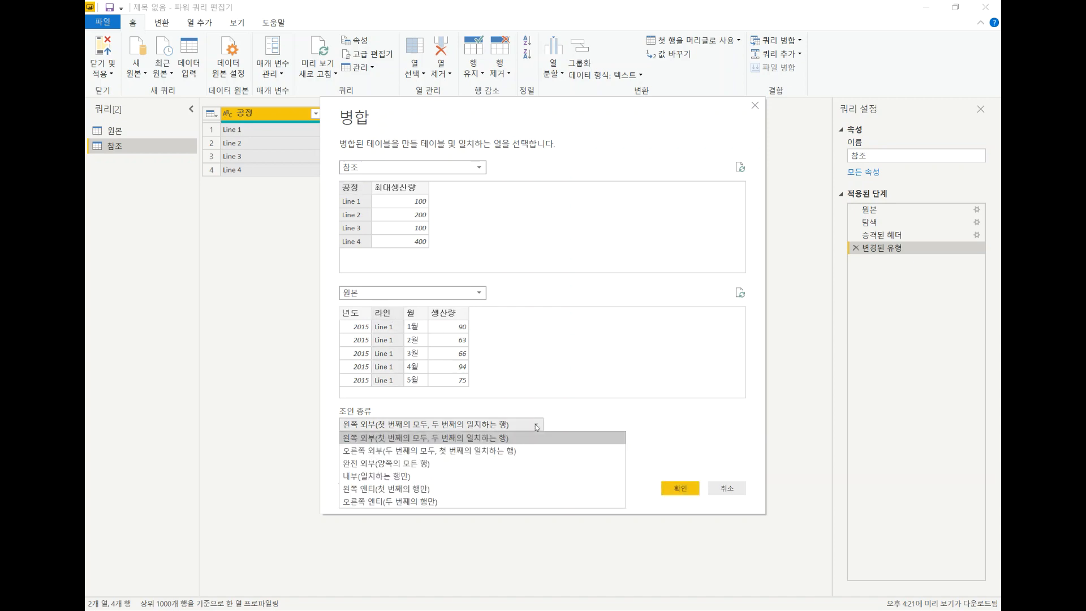
left_click(511, 450)
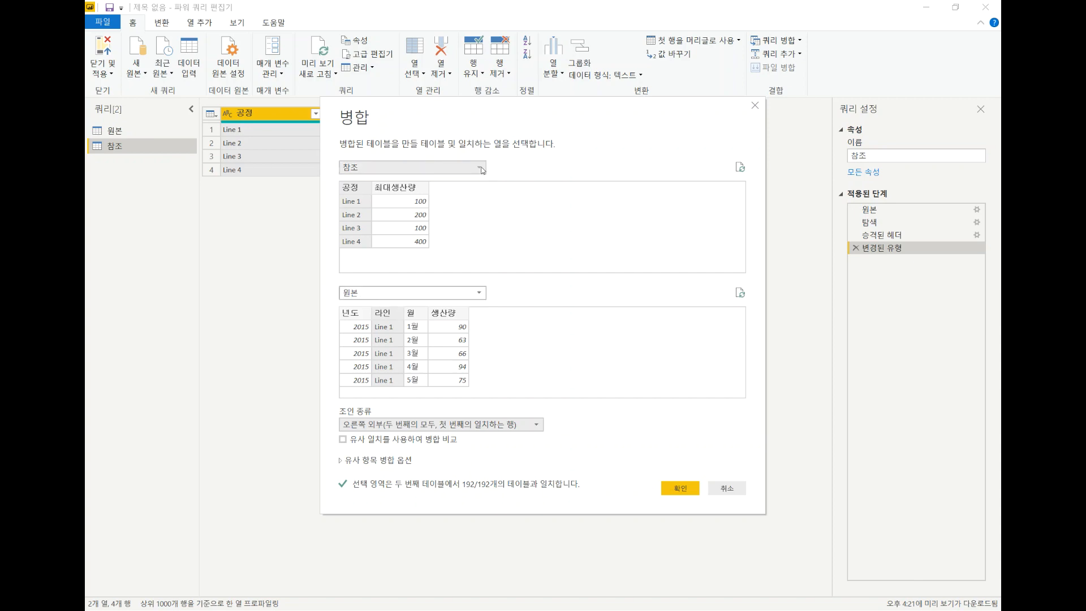
- Merge 원본 as the first table with 참조 as the second, matching 라인 to 공정 with a left outer join
left_click(461, 167)
left_click(461, 180)
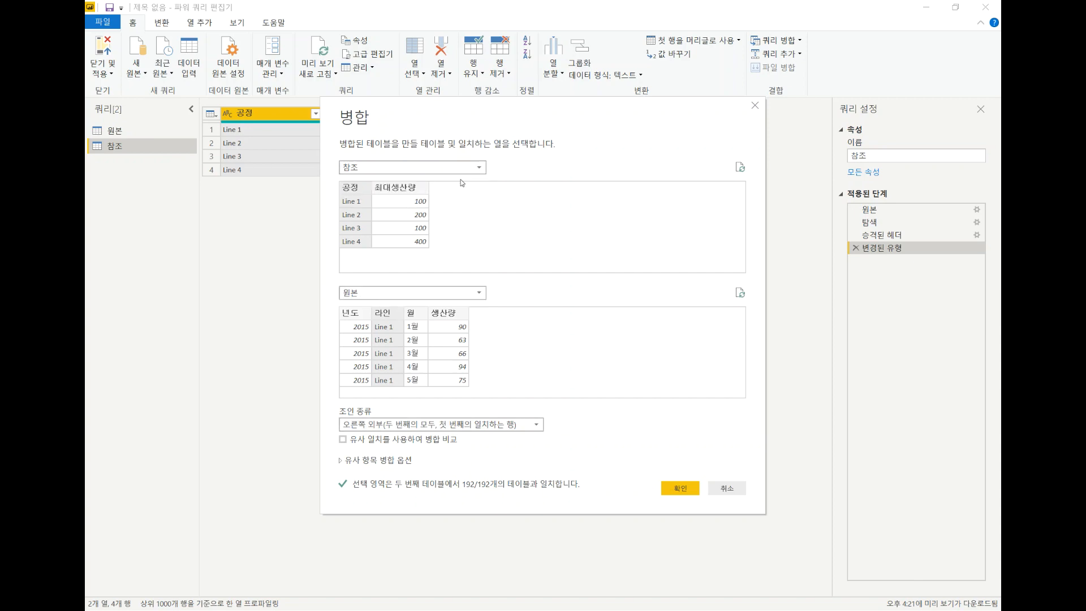
left_click(462, 295)
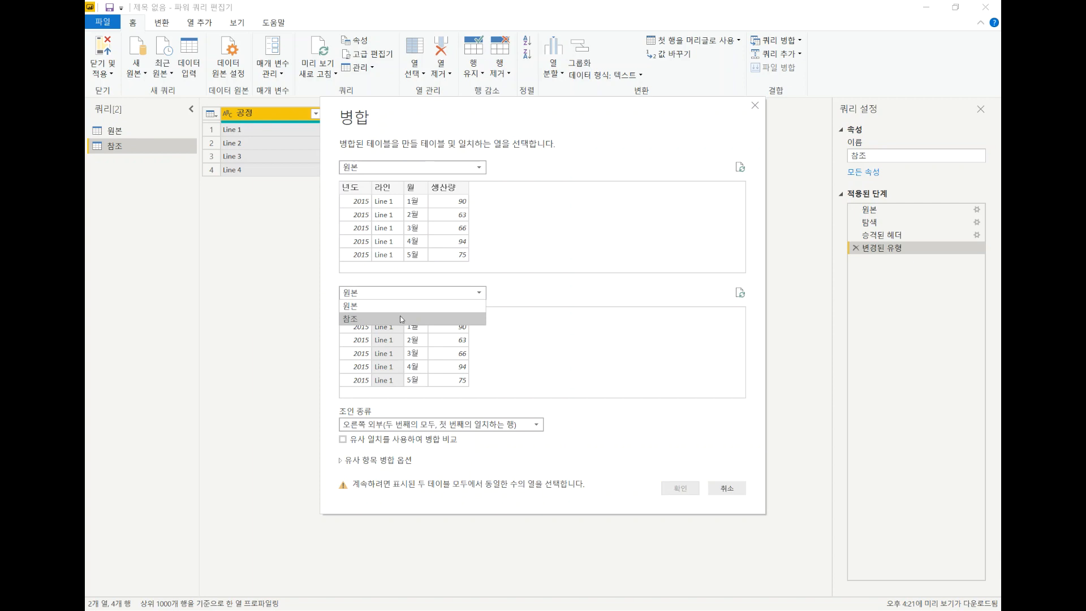
left_click(467, 317)
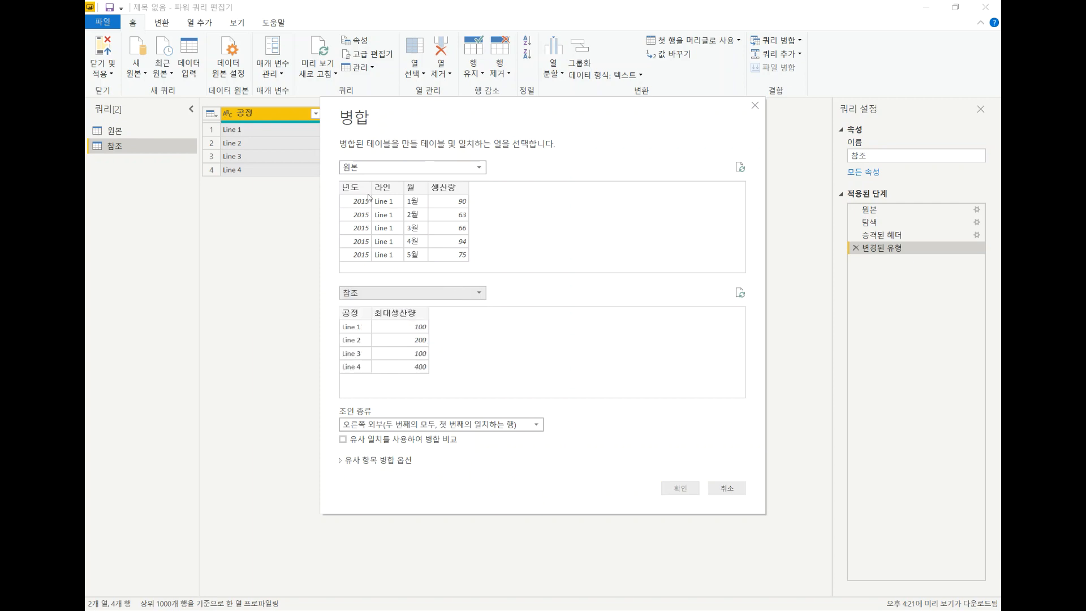
left_click(378, 427)
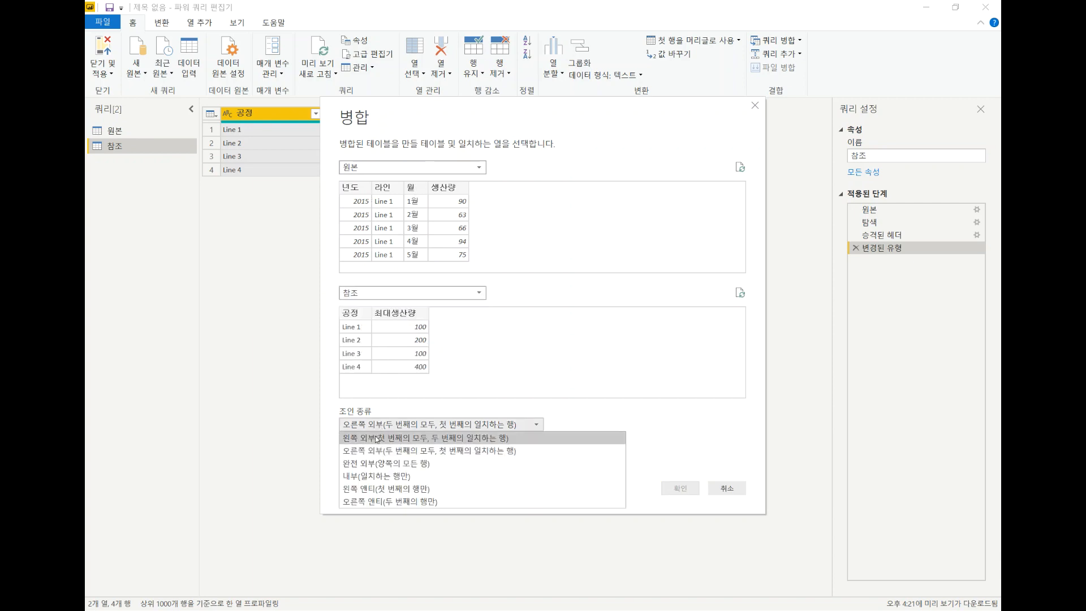
left_click(379, 438)
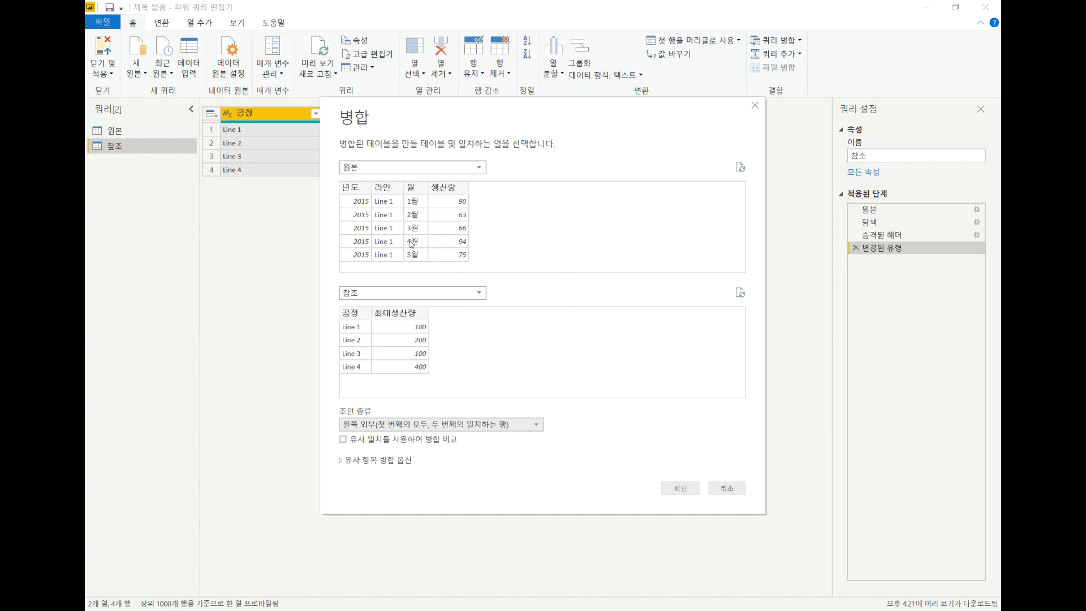
left_click(390, 189)
left_click(358, 321)
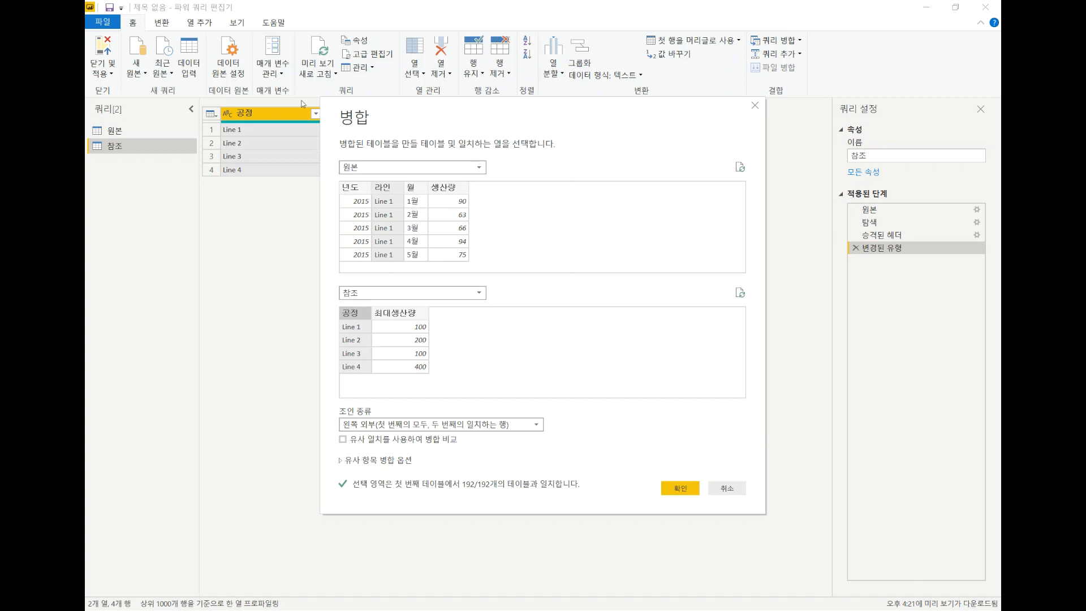
left_click(687, 486)
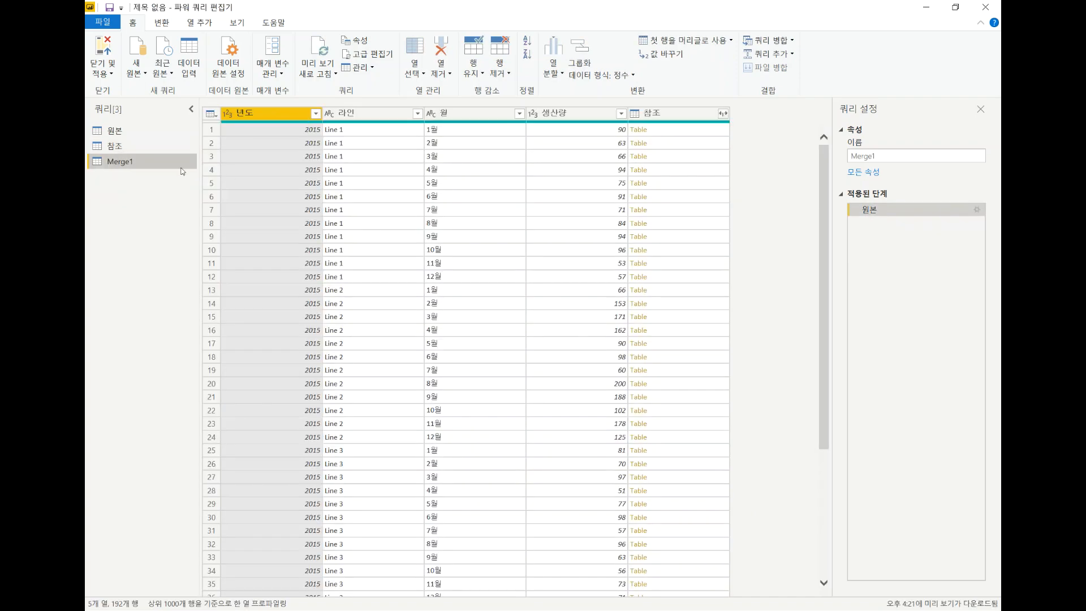
- Expand the merged 참조 column to only 최대생산량, without the original column name as prefix
left_click(723, 115)
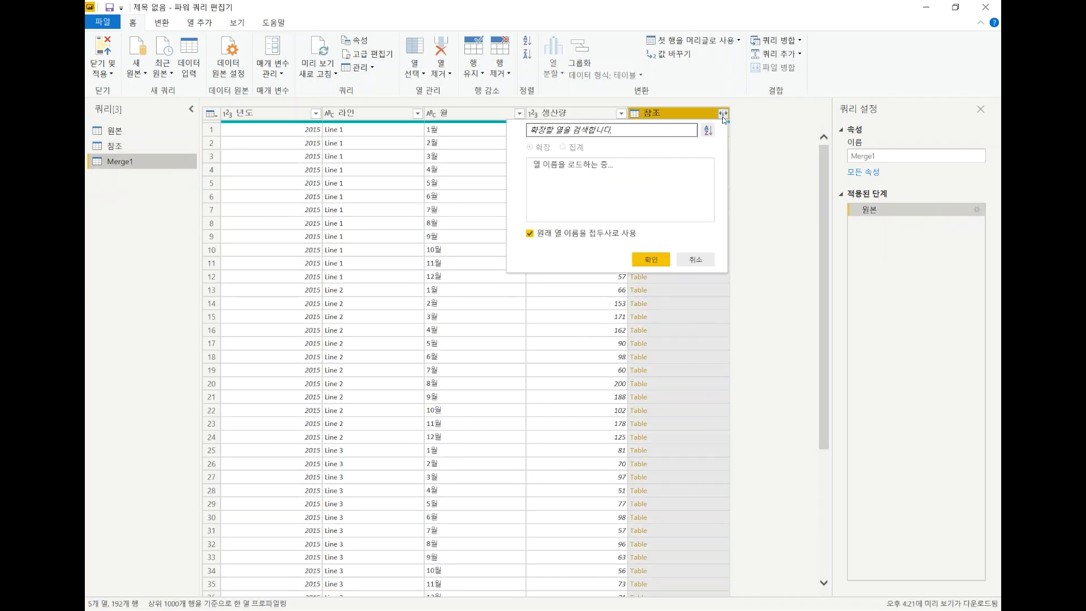
left_click(567, 165)
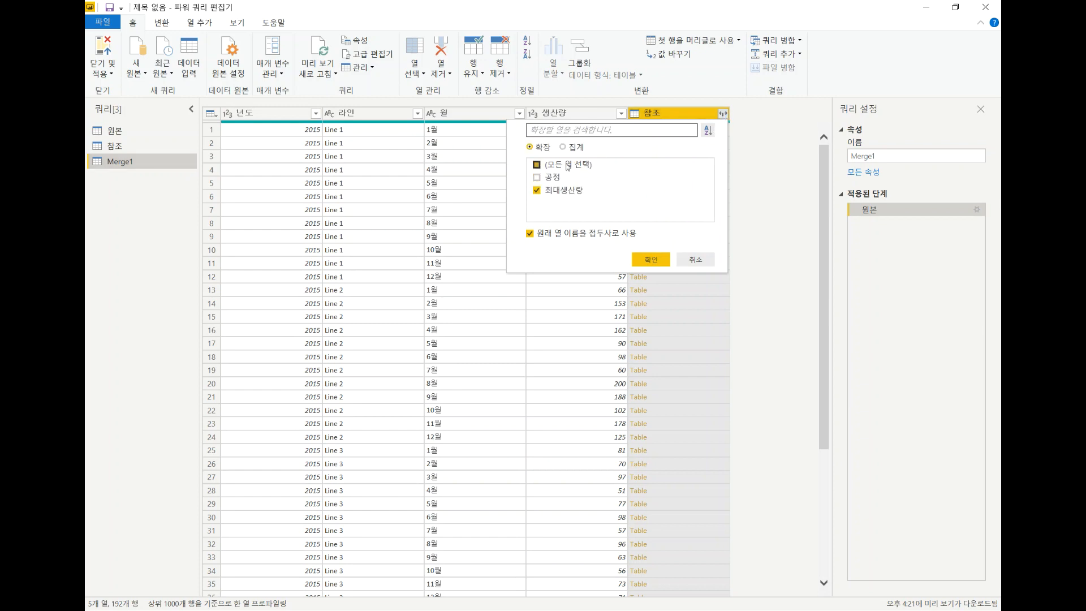
left_click(576, 236)
left_click(537, 190)
left_click(652, 259)
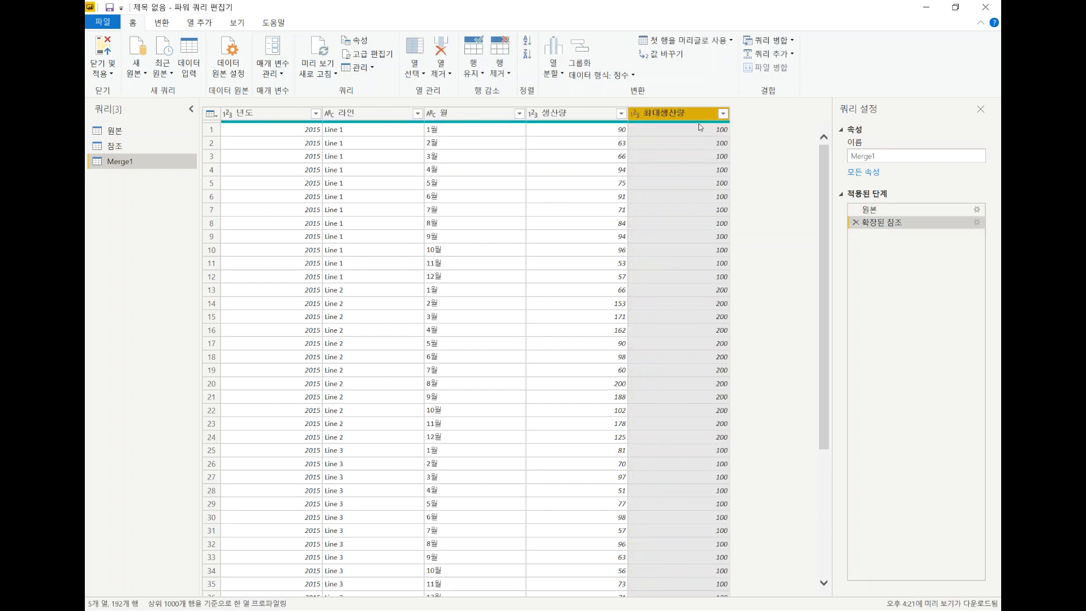
- Add a custom column named 가동율 that divides 생산량 by 최대생산량
left_click(198, 25)
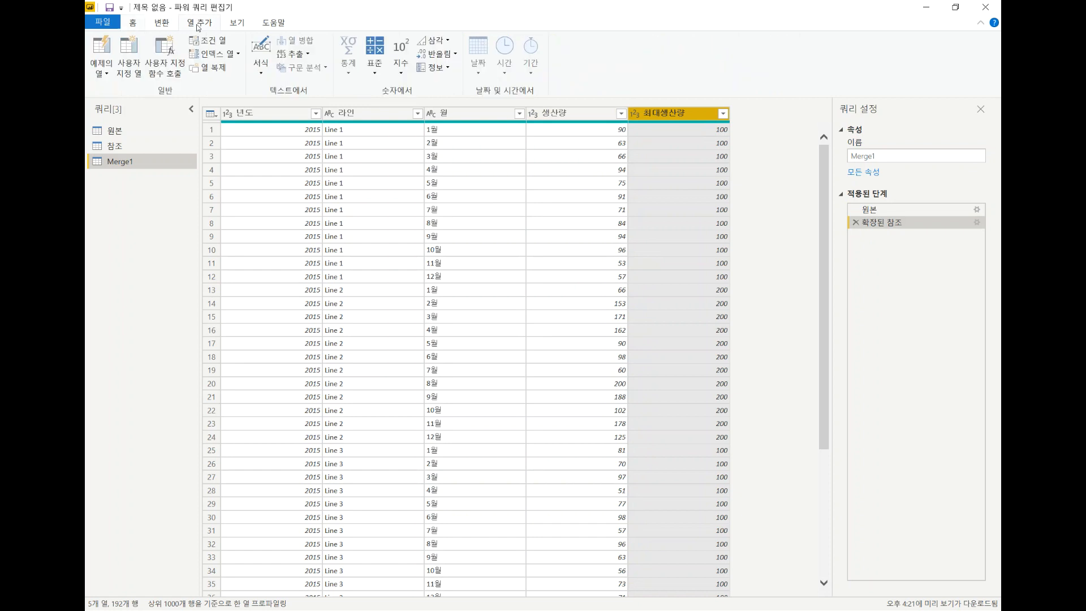
left_click(137, 72)
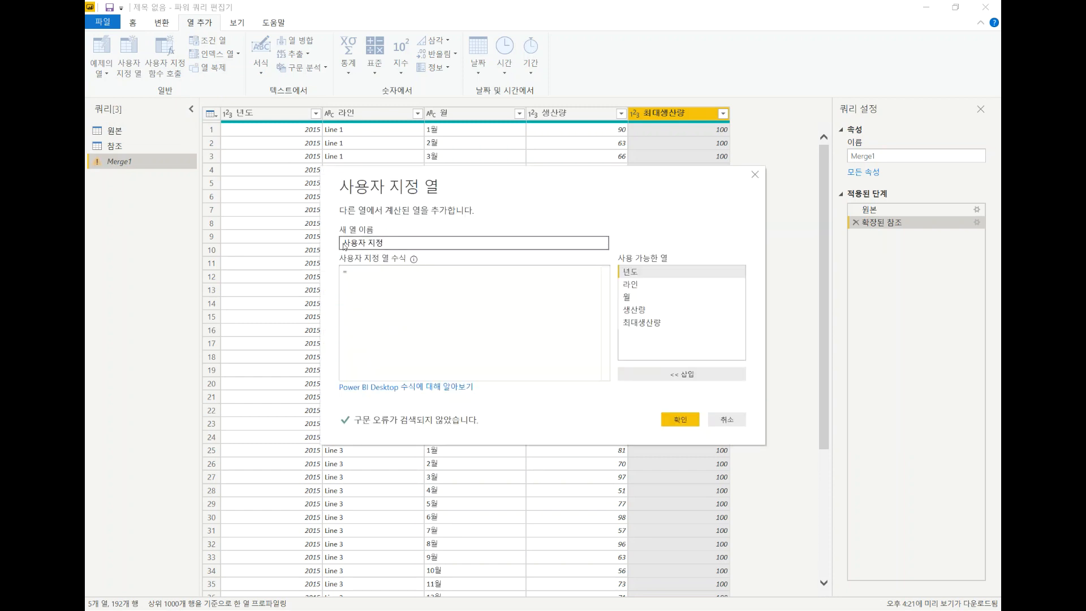
type("rk")
key("BackSpace")
key("BackSpace")
type("가동율")
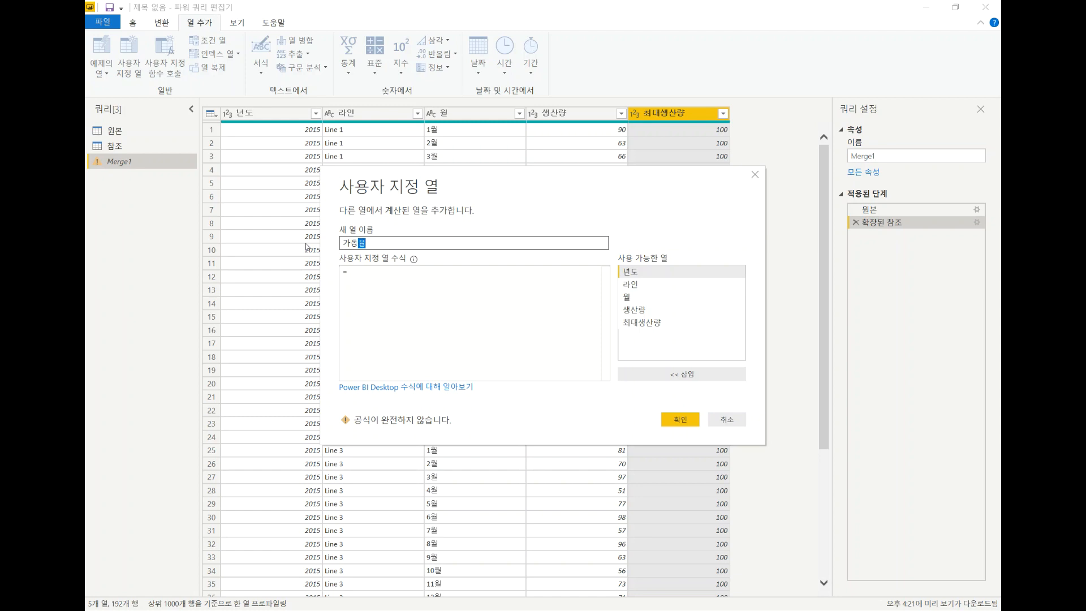
left_click(384, 274)
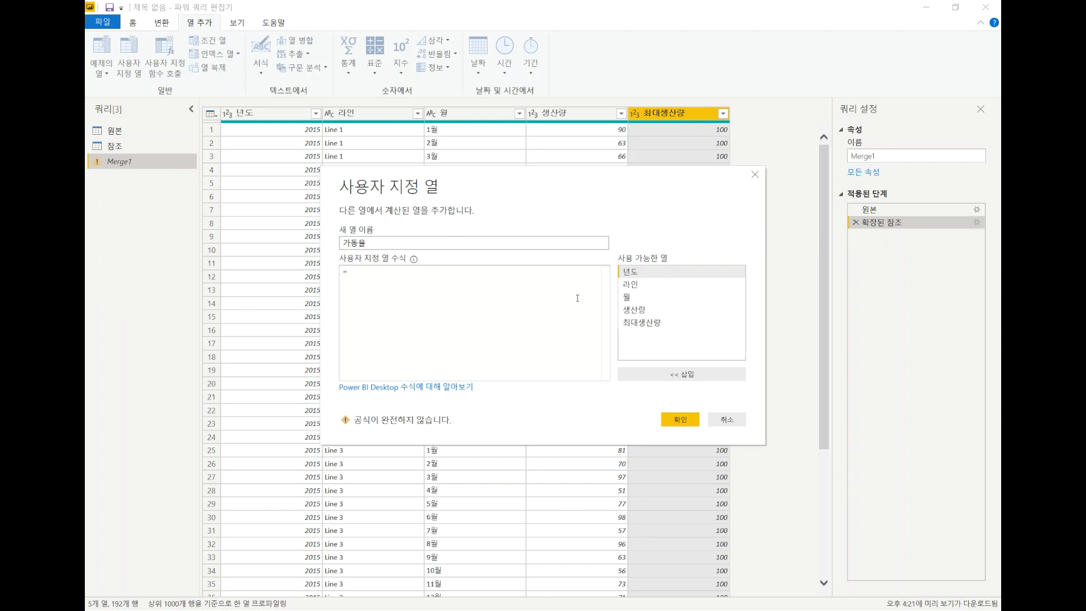
double_click(656, 312)
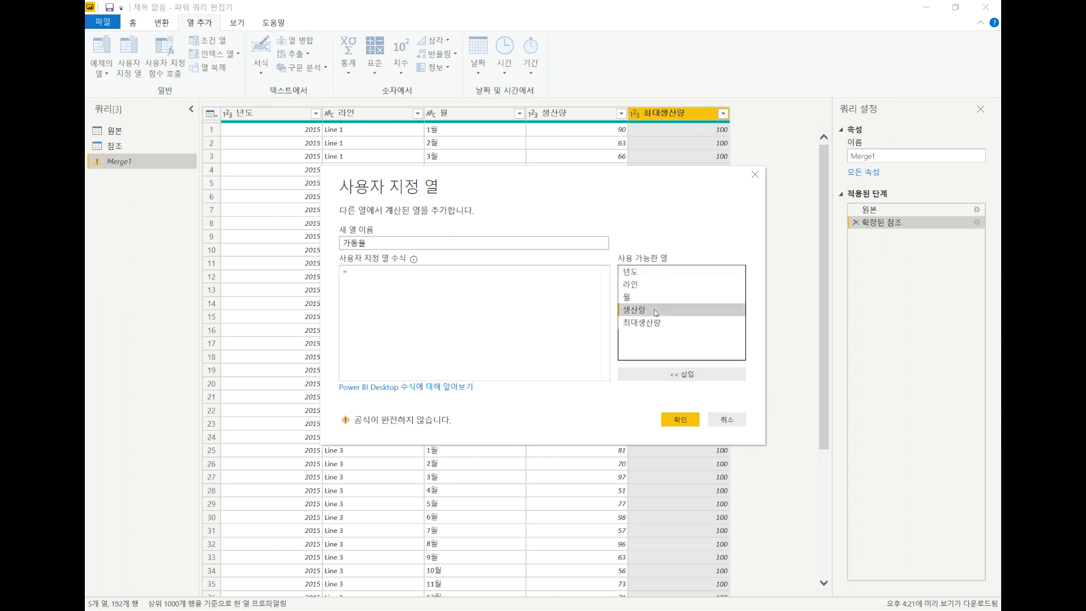
type("/")
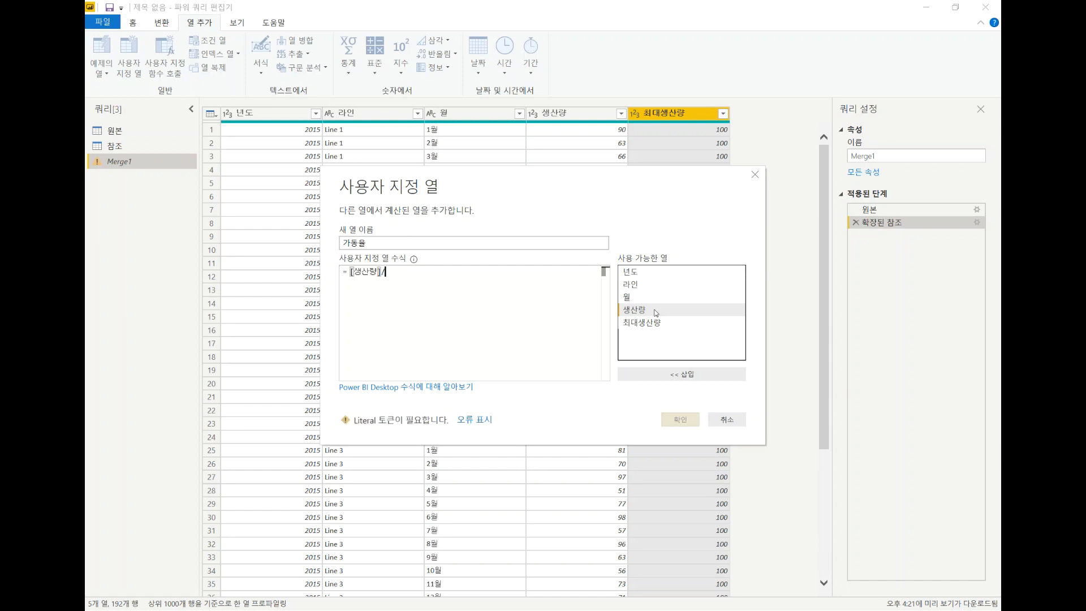
left_click(657, 330)
double_click(655, 326)
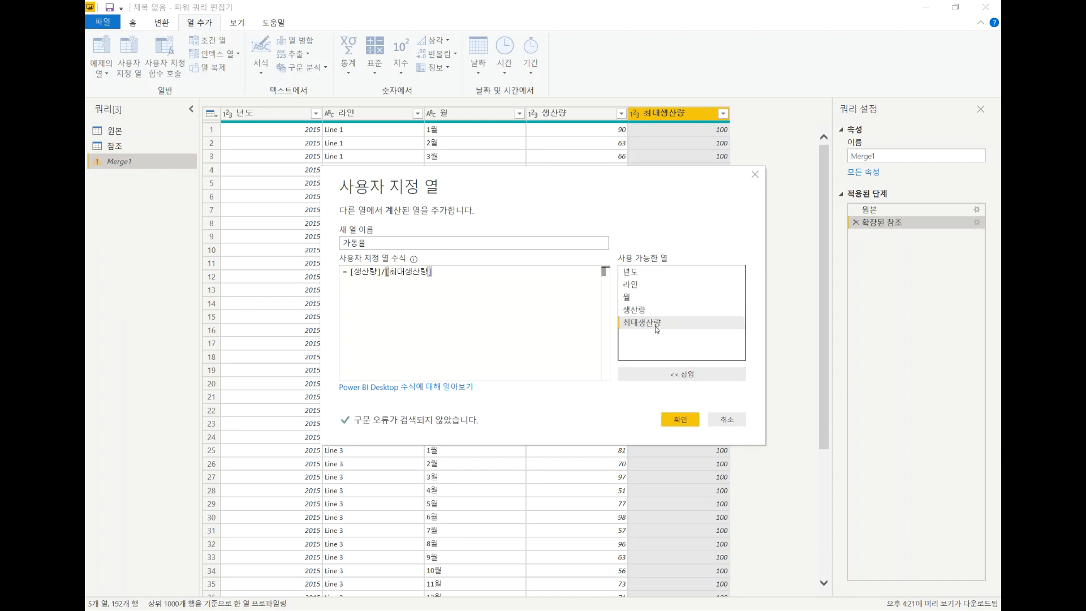
left_click(681, 420)
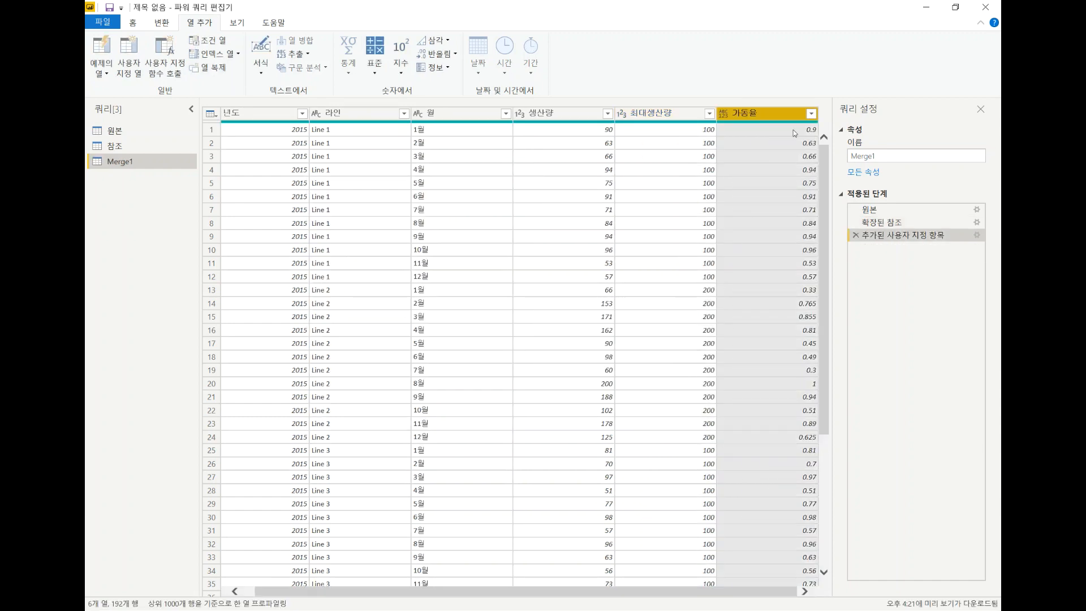
- Change the 가동율 column to the percentage type and remove the 생산량 and 최대생산량 columns
left_click(725, 113)
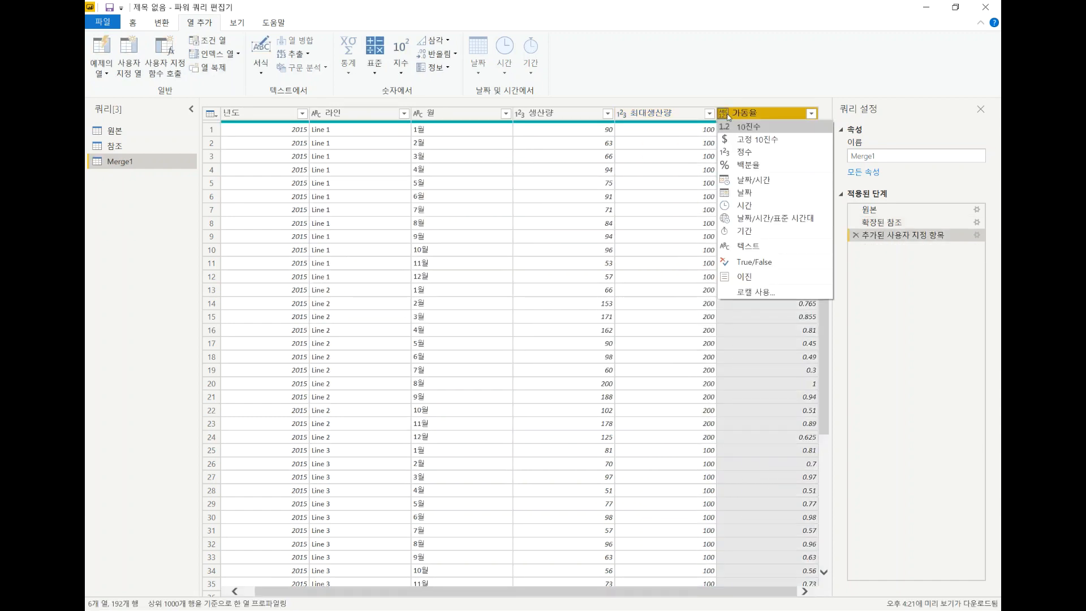
left_click(743, 164)
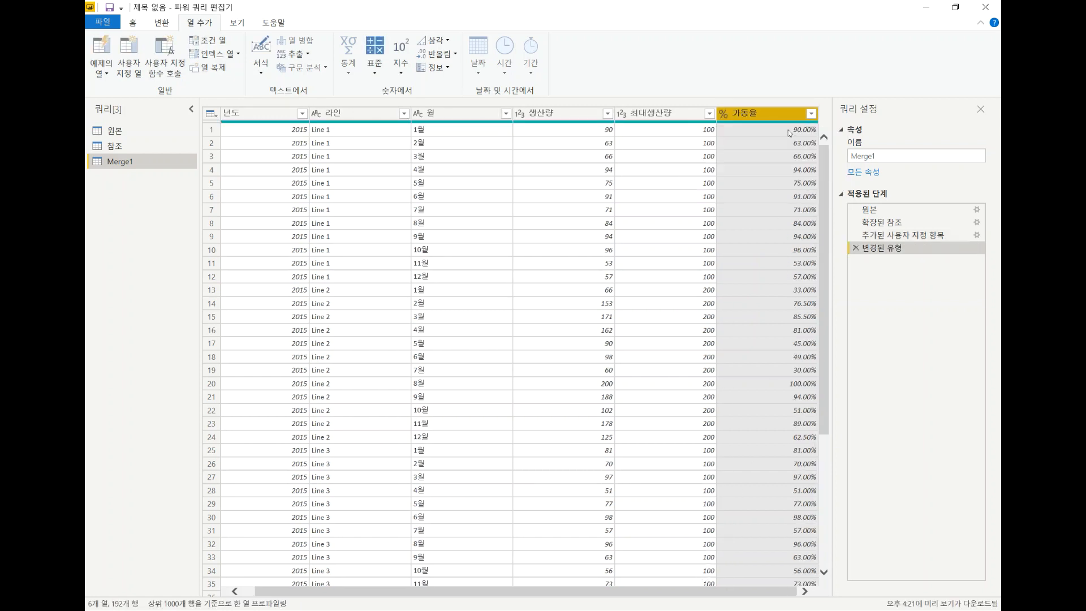
left_click(549, 117)
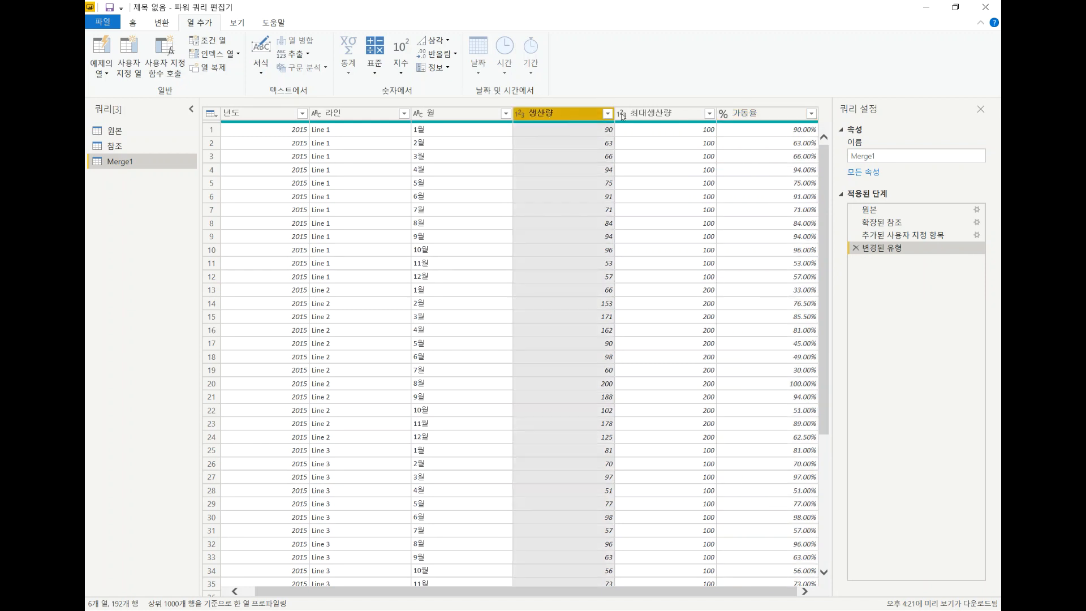
left_click(669, 114, "ctrl")
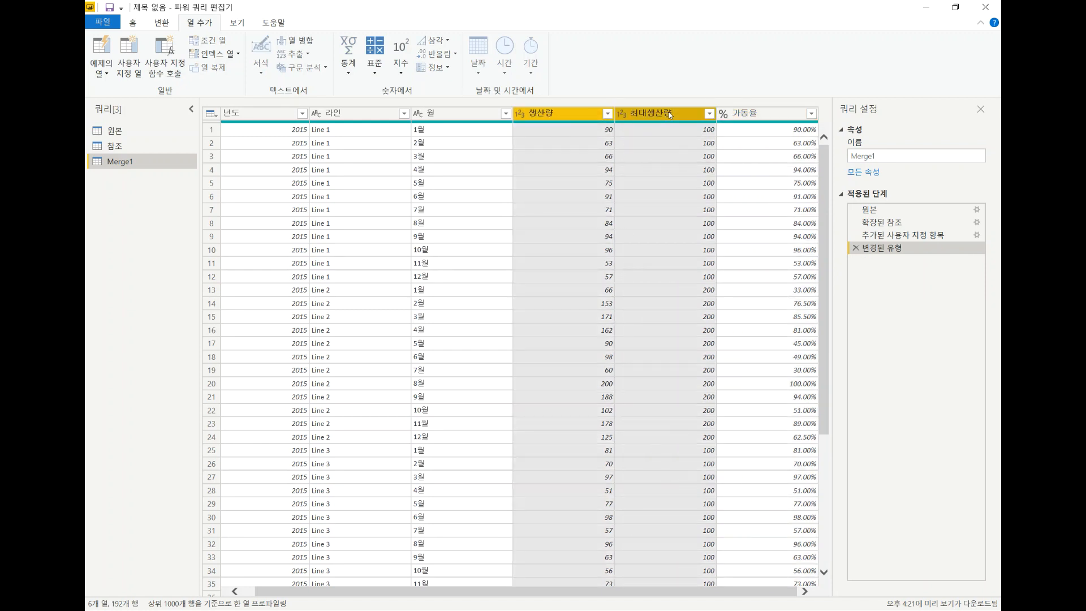
right_click(670, 115)
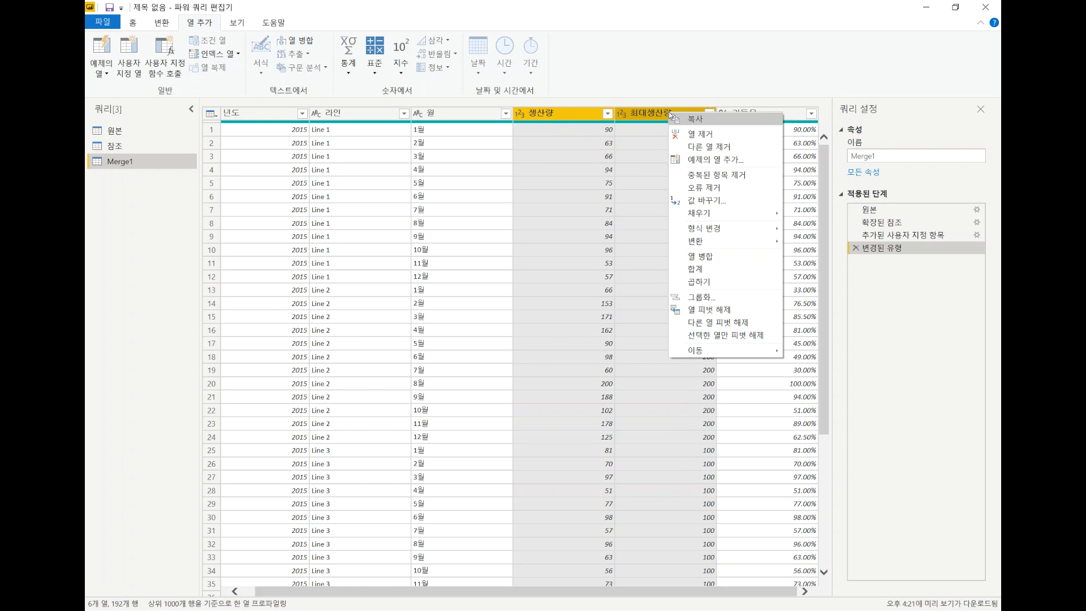
left_click(687, 135)
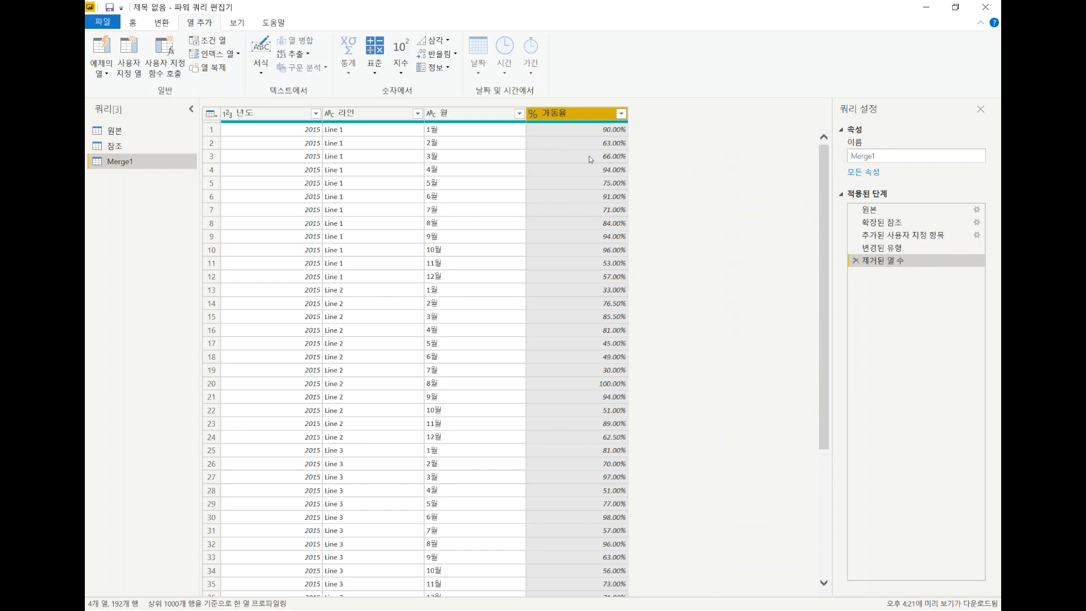
- Rename the Merge1 query as 최종결과
double_click(137, 161)
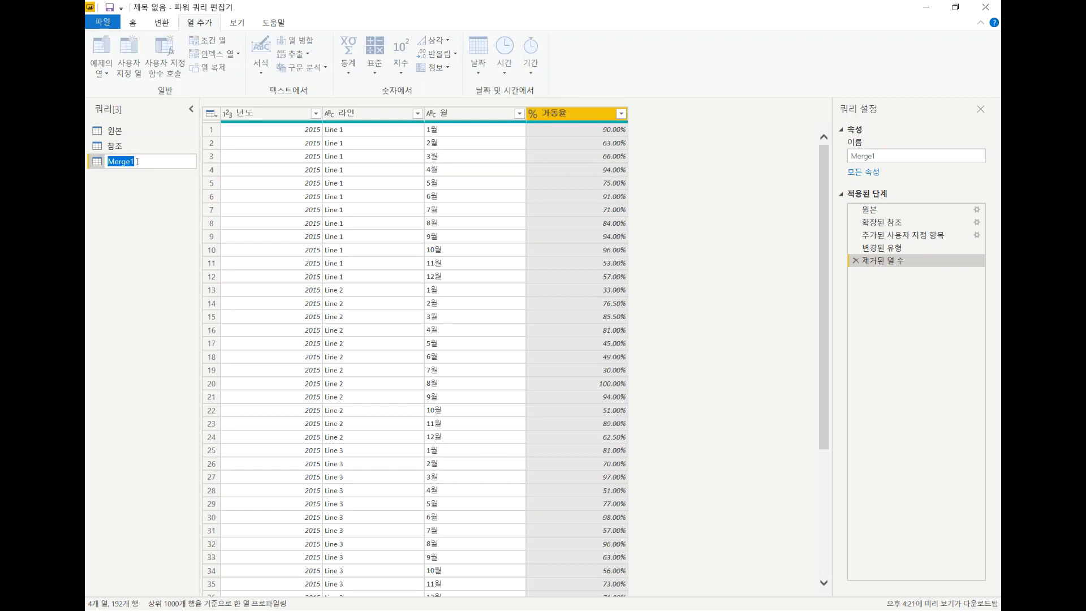
type("초")
type("종결과")
key("Return")
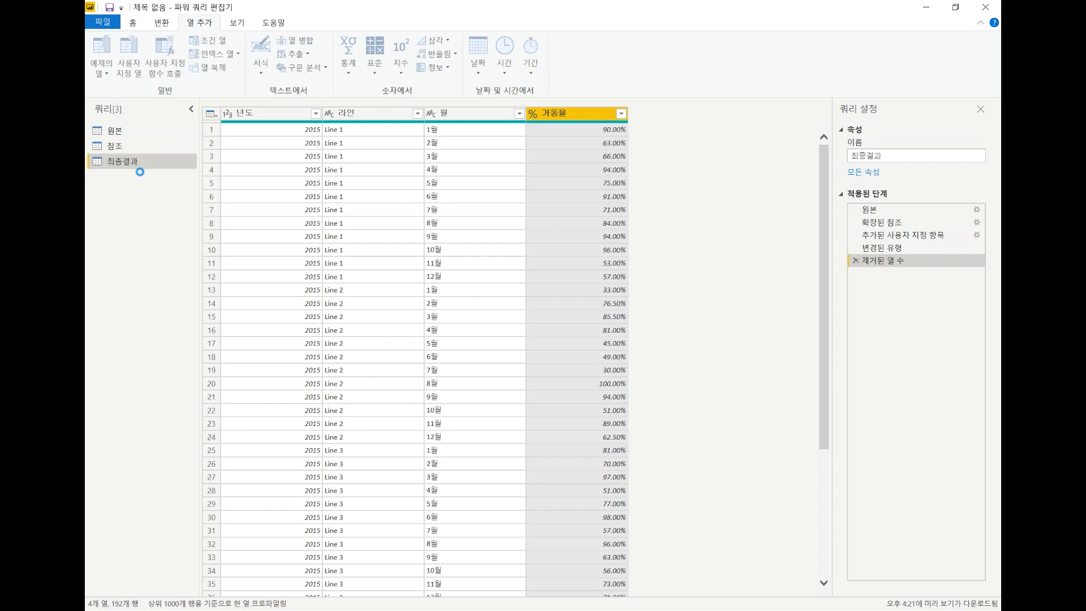
- Close the query editor and apply the query changes to the report
left_click(134, 23)
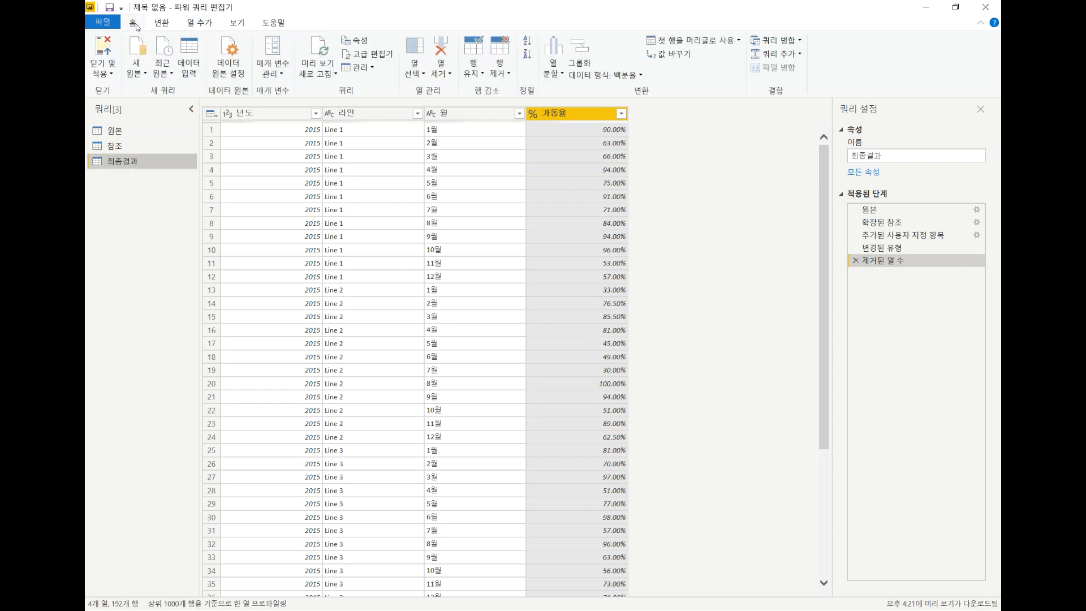
left_click(111, 75)
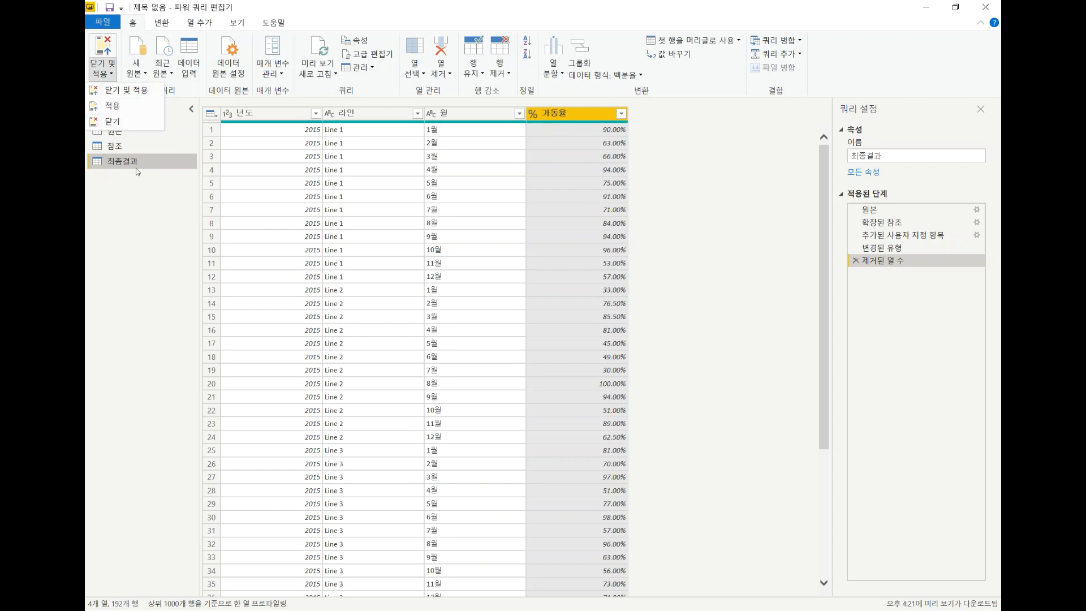
left_click(140, 218)
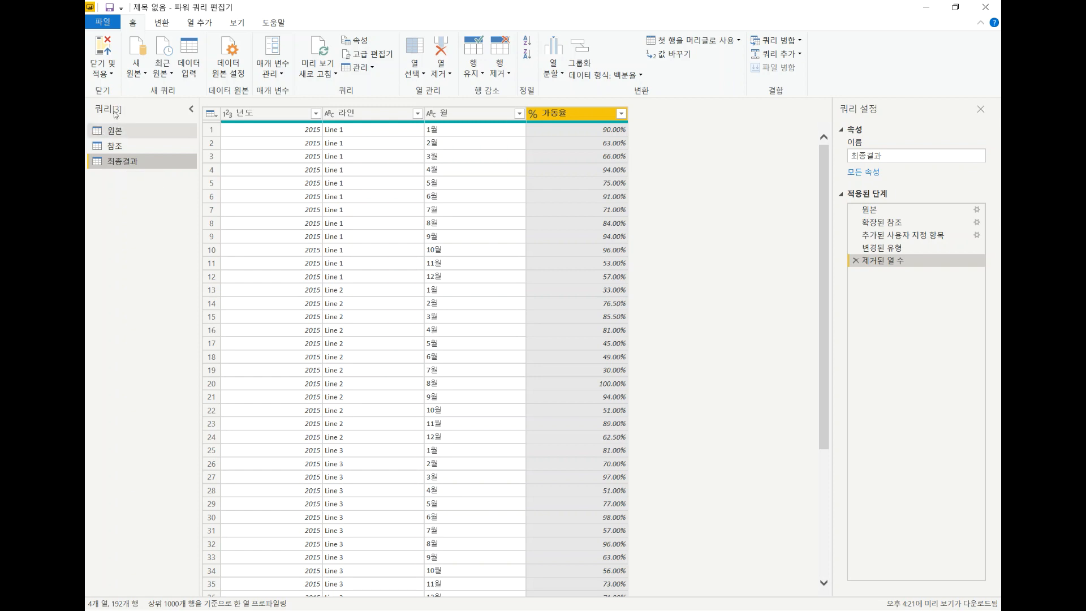
left_click(105, 74)
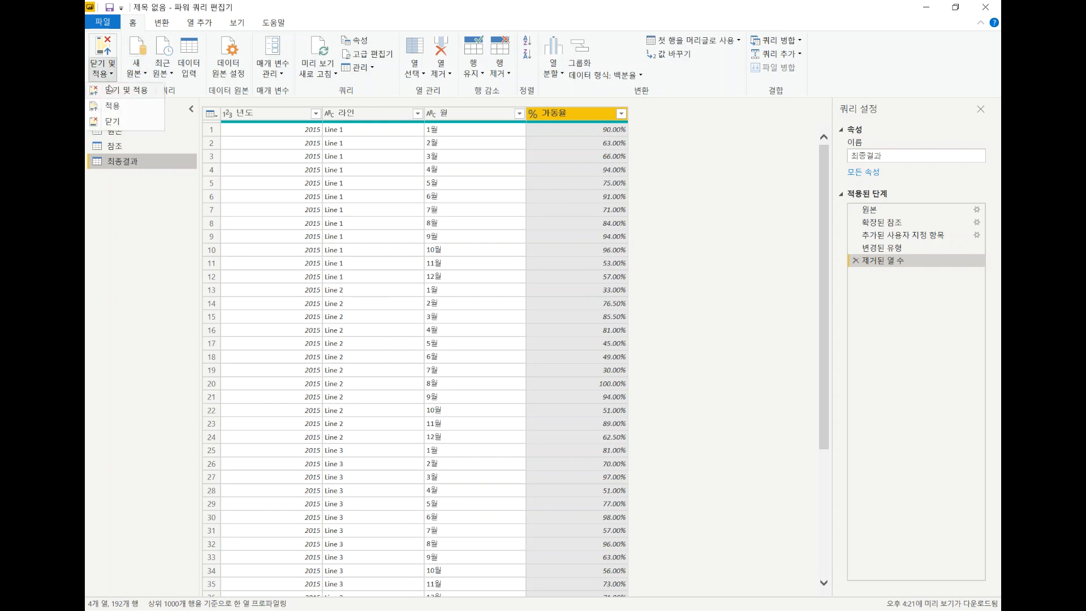
left_click(109, 88)
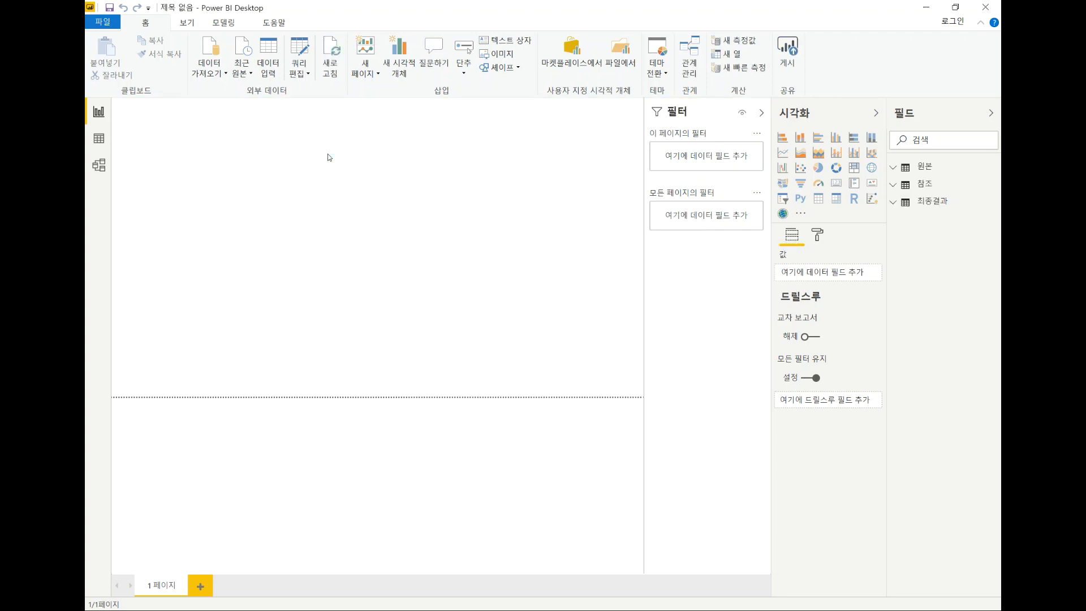
- Create an enlarged stacked column chart from 최종결과 with 년도 and 월 on the axis and 가동율 as the value
left_click(894, 202)
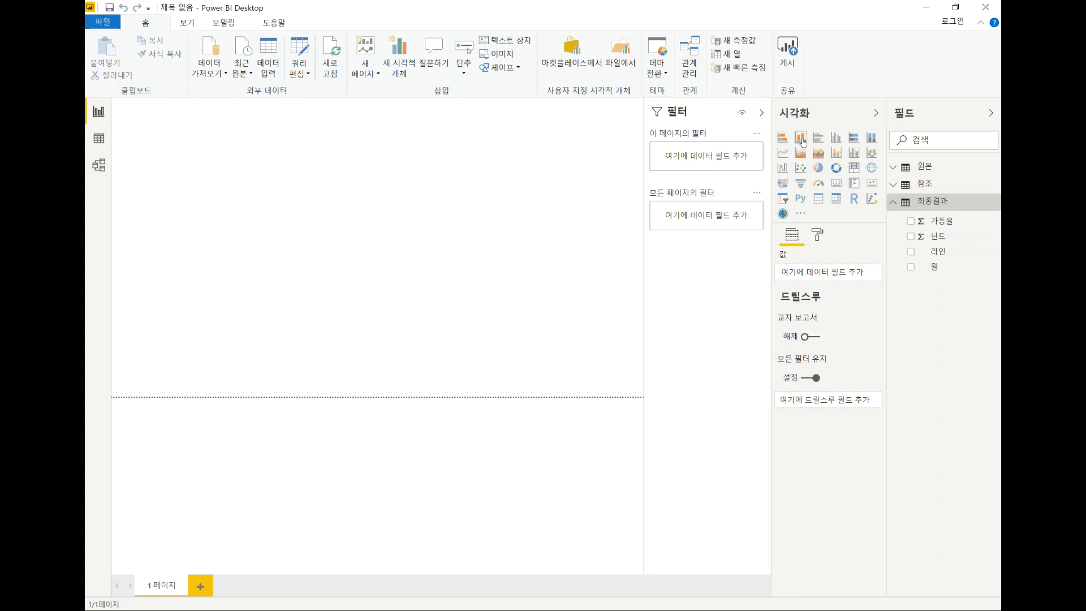
left_click(801, 139)
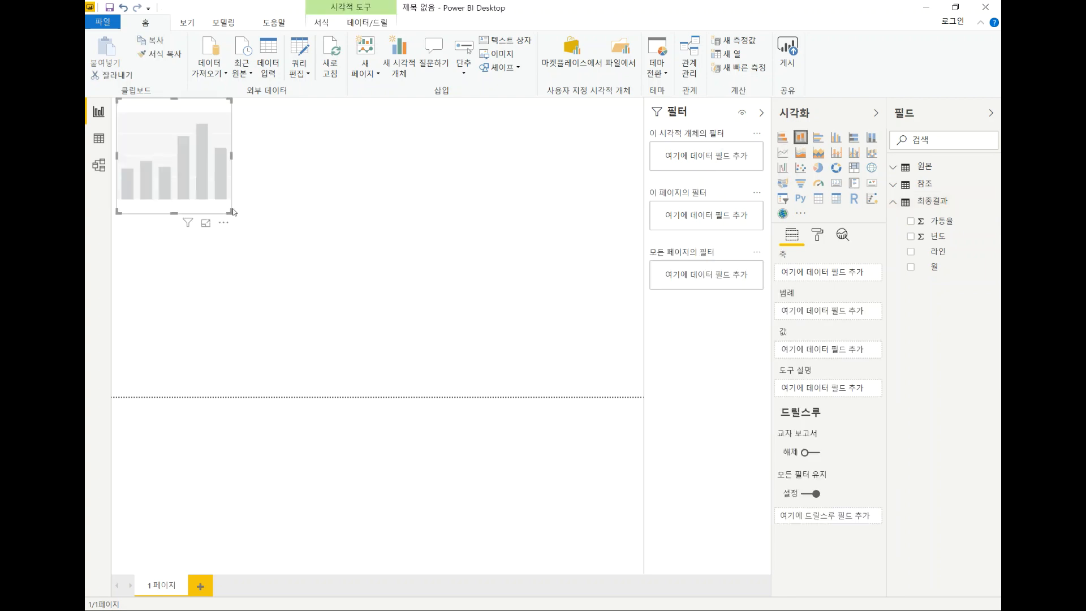
left_click_drag(235, 213, 420, 322)
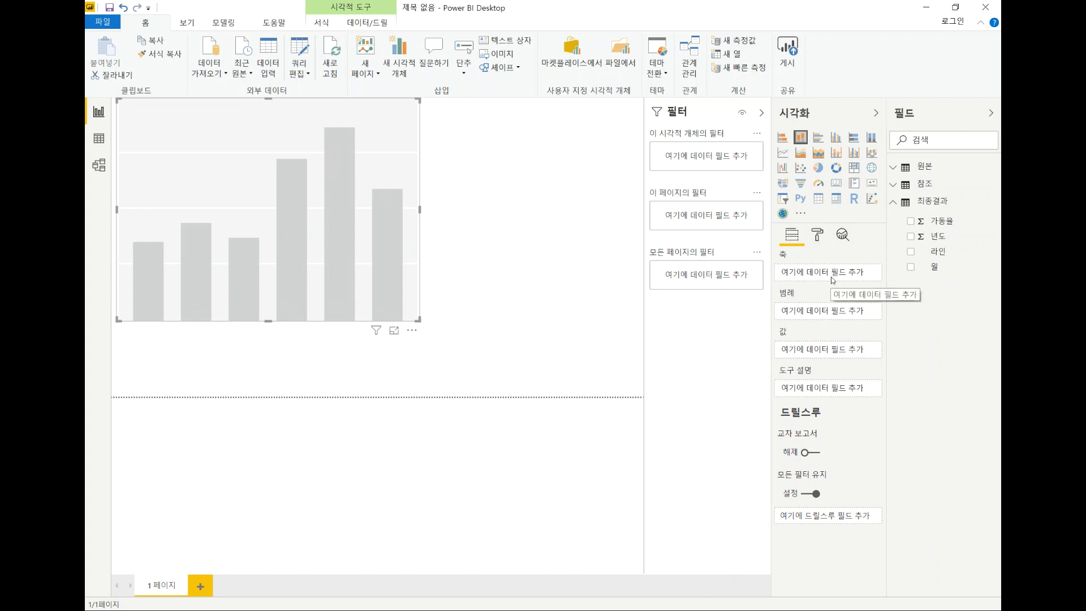
left_click_drag(939, 237, 847, 275)
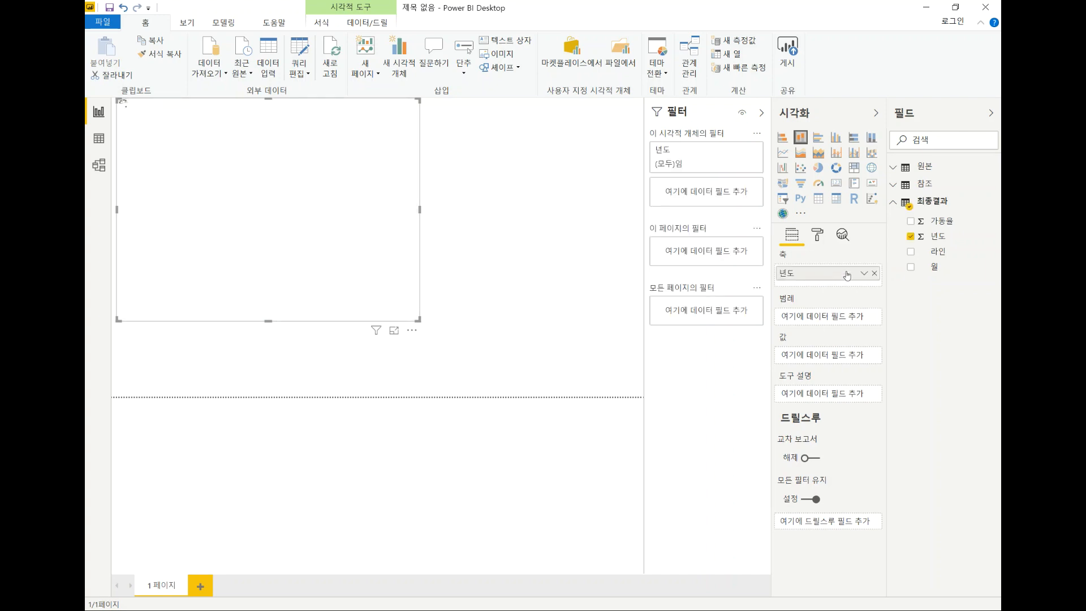
left_click_drag(944, 224, 826, 349)
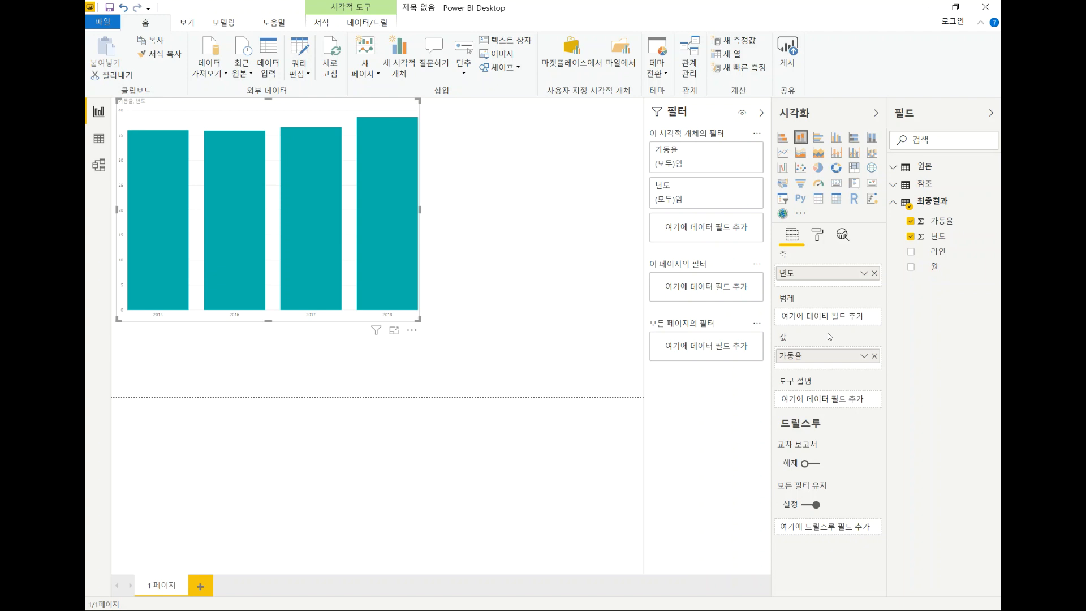
left_click_drag(419, 319, 567, 313)
left_click_drag(934, 268, 833, 283)
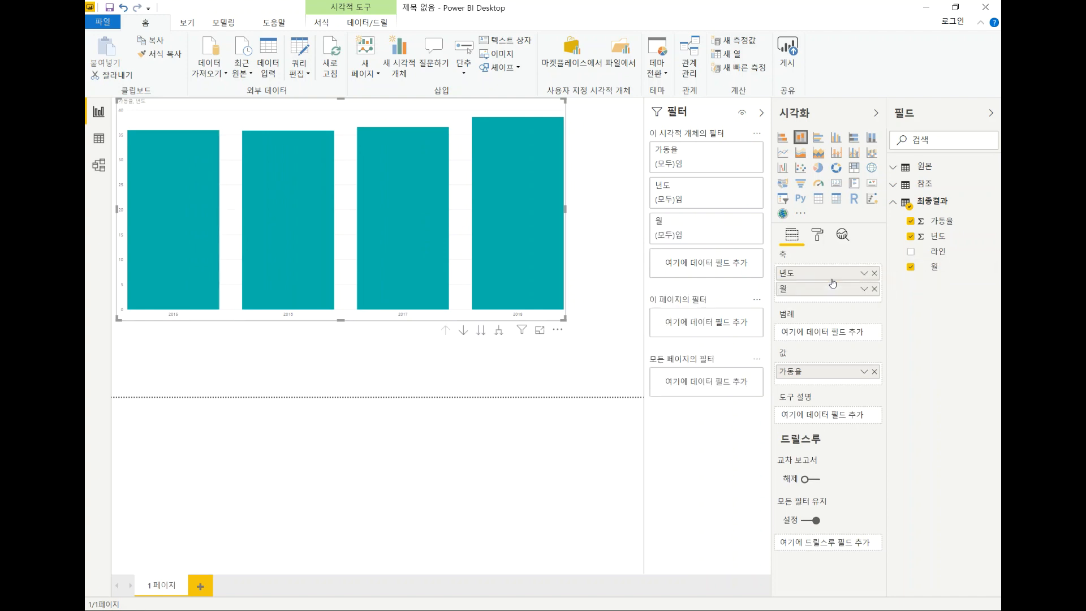
- Turn on drill-down mode at the 년도 level of the column chart, and shrink the chart to free up page space
left_click(482, 332)
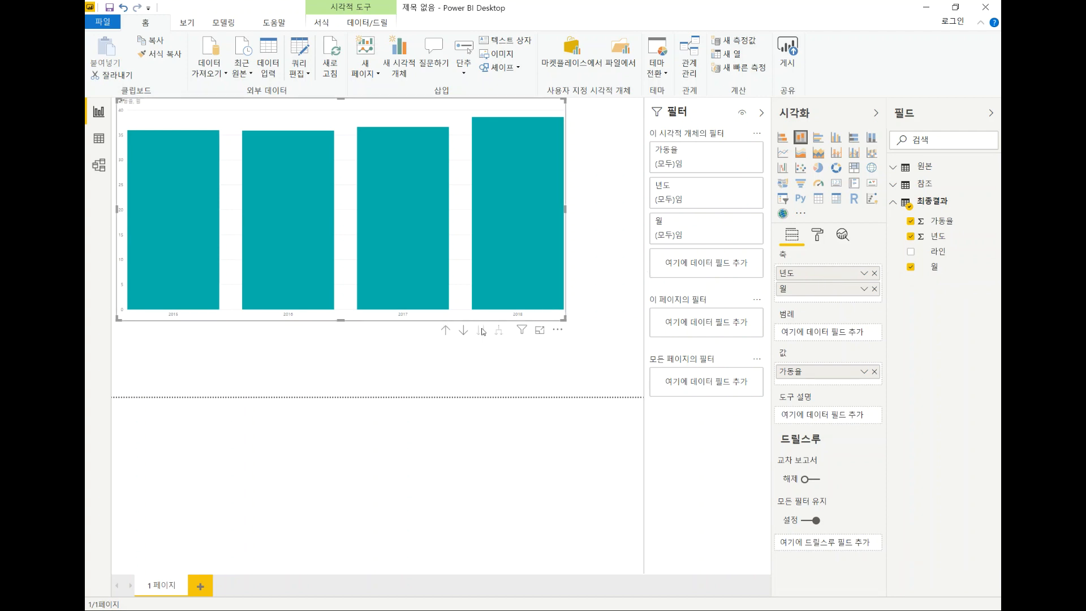
left_click(447, 333)
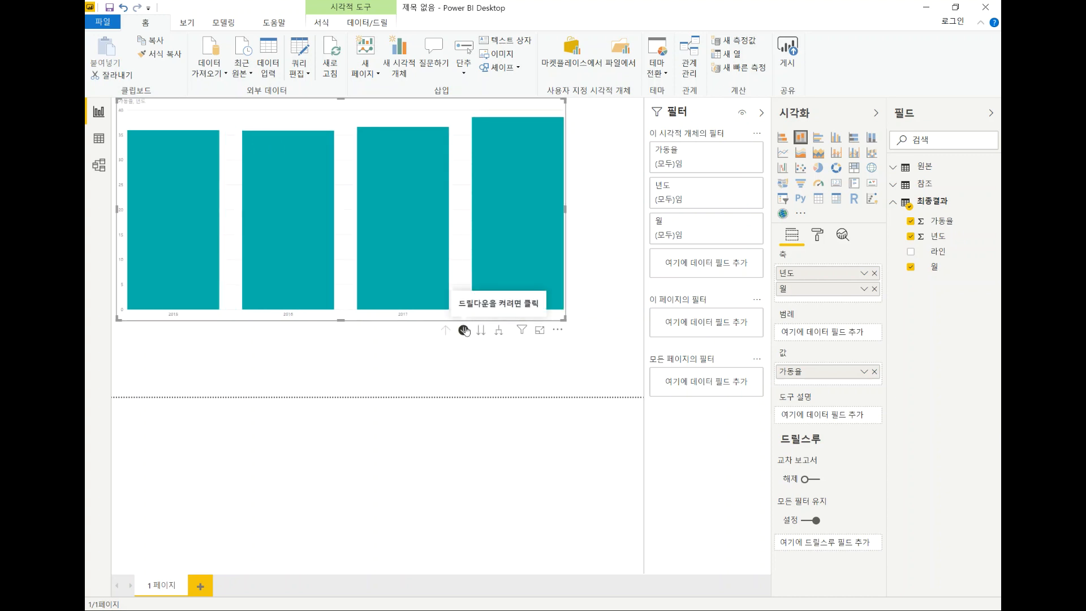
left_click(464, 330)
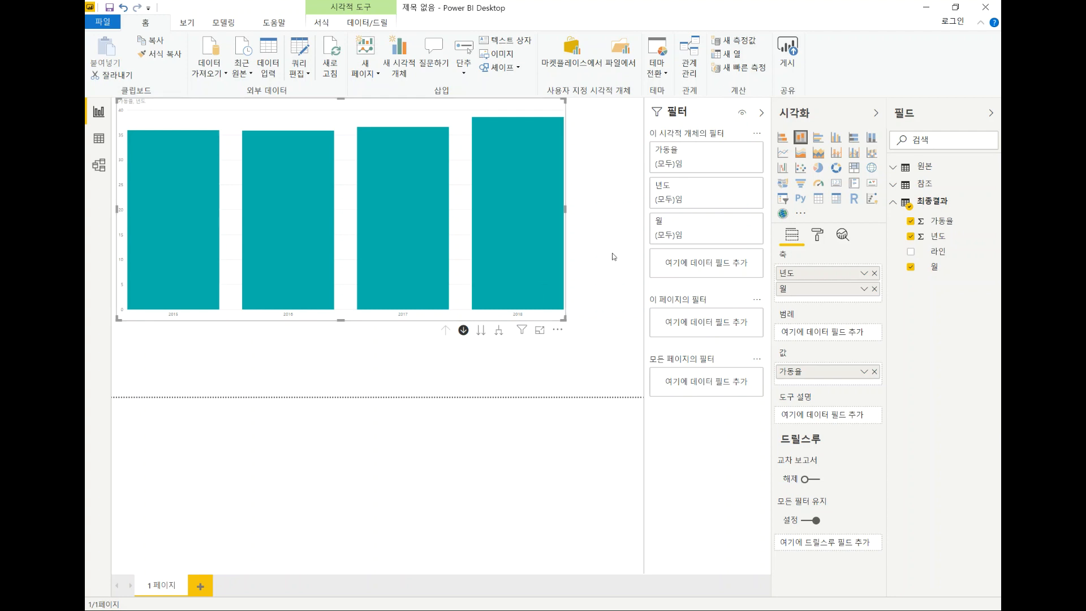
left_click_drag(562, 319, 320, 266)
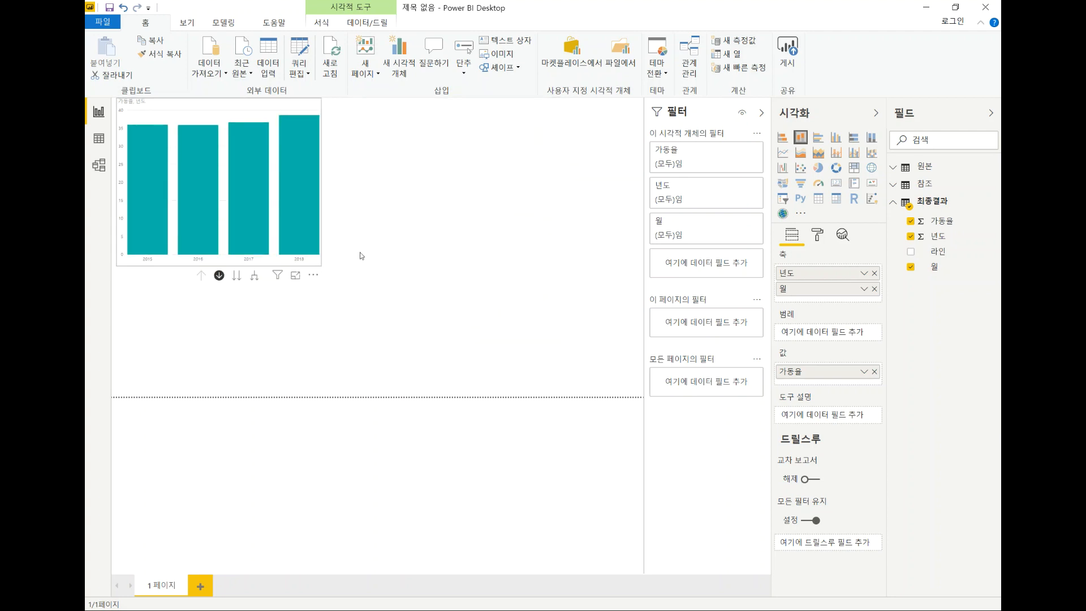
left_click(554, 187)
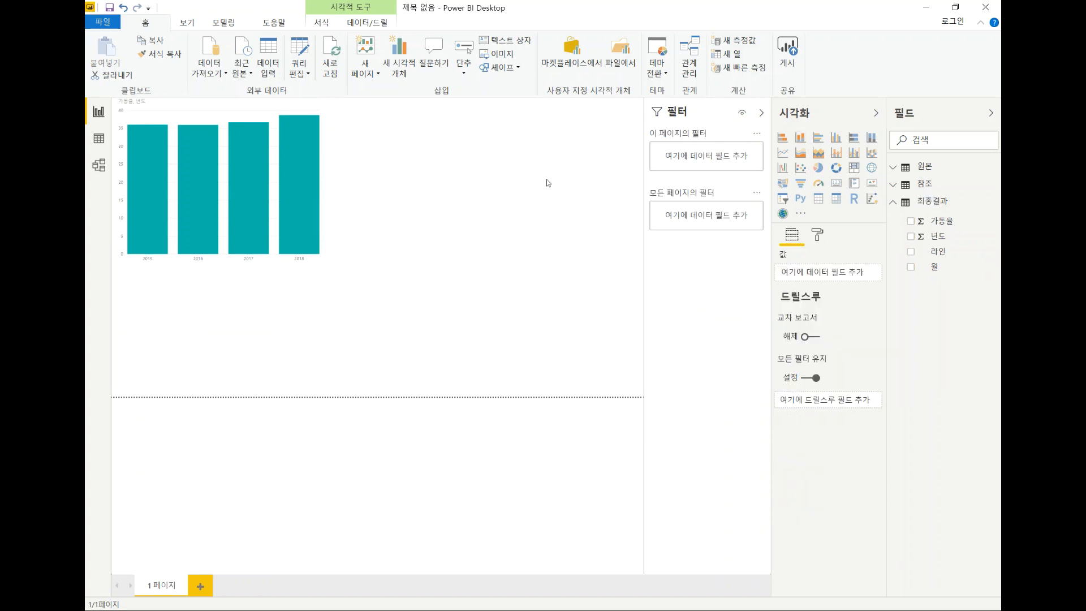
- Add a pie chart with 라인 as the legend and 가동율 as the value, and place it beside the column chart
left_click(819, 169)
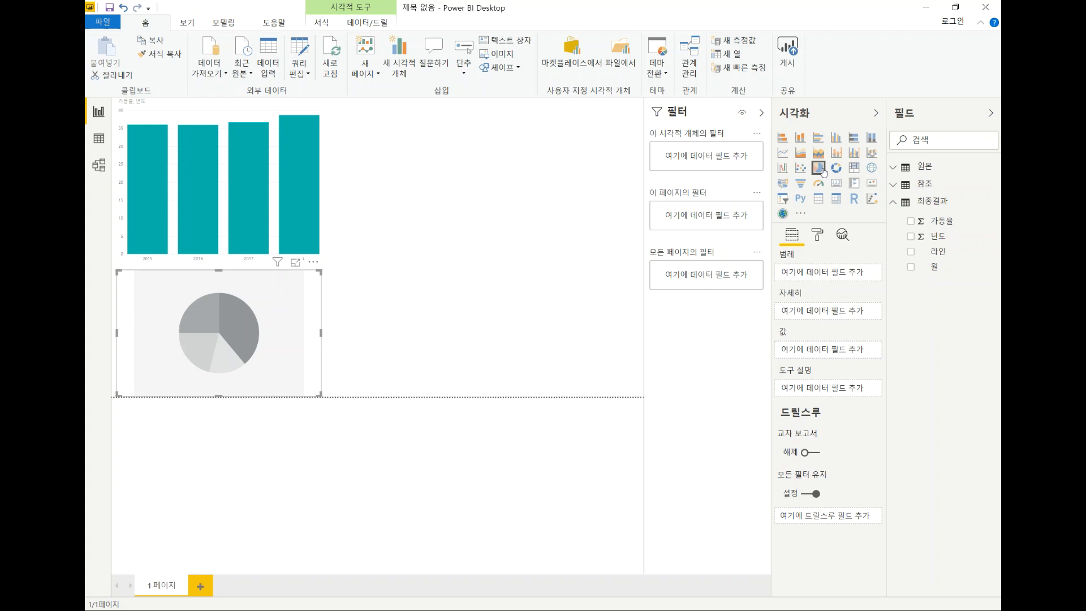
left_click(911, 250)
left_click(911, 221)
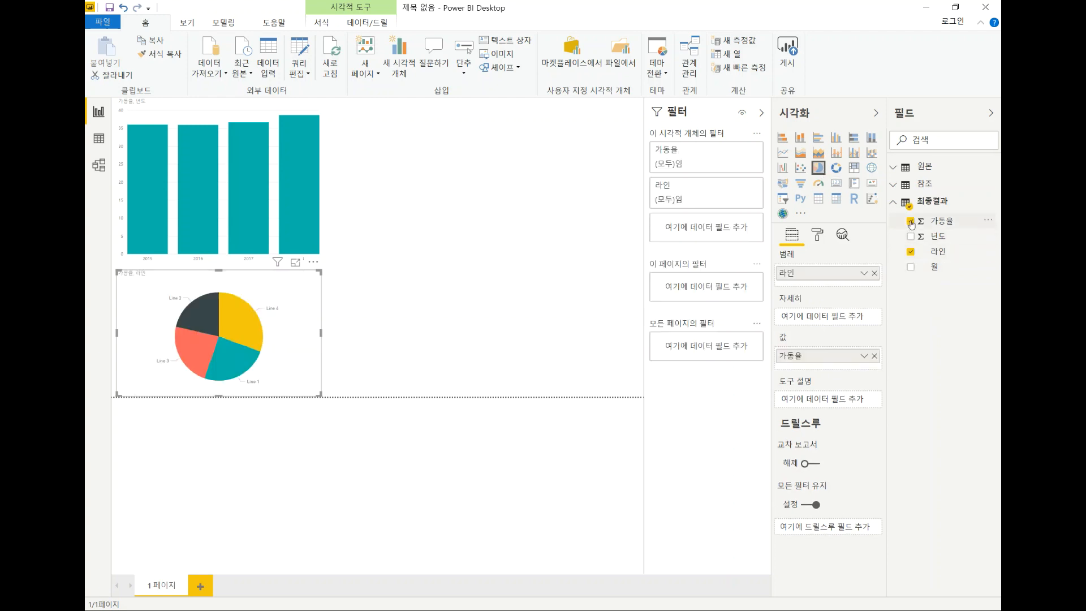
left_click_drag(299, 285, 526, 134)
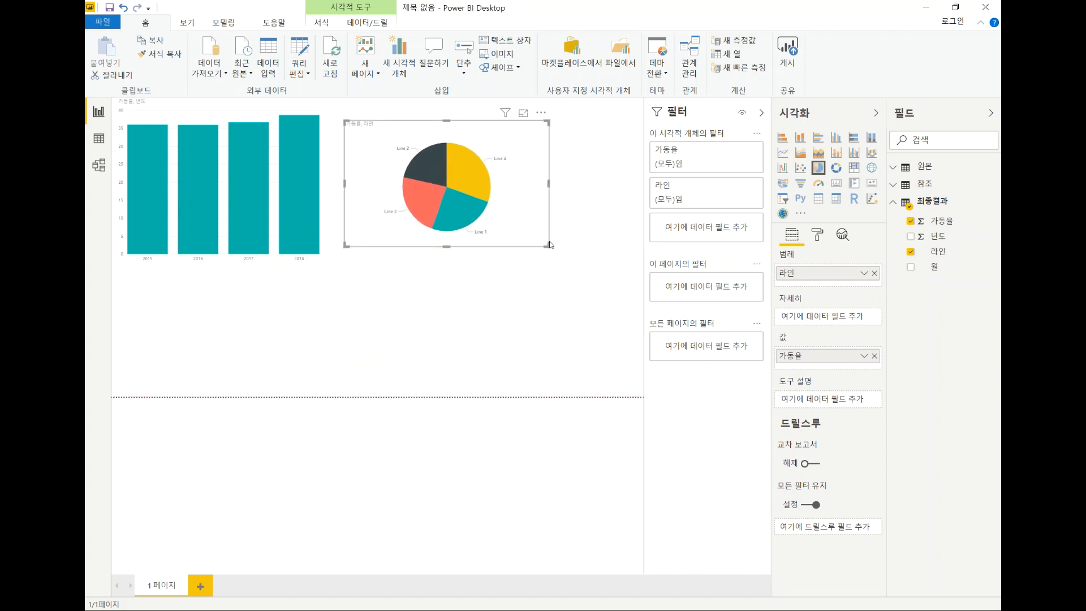
- Enlarge the pie chart slightly and drill the column chart down into the months of 2018
left_click_drag(550, 247, 587, 257)
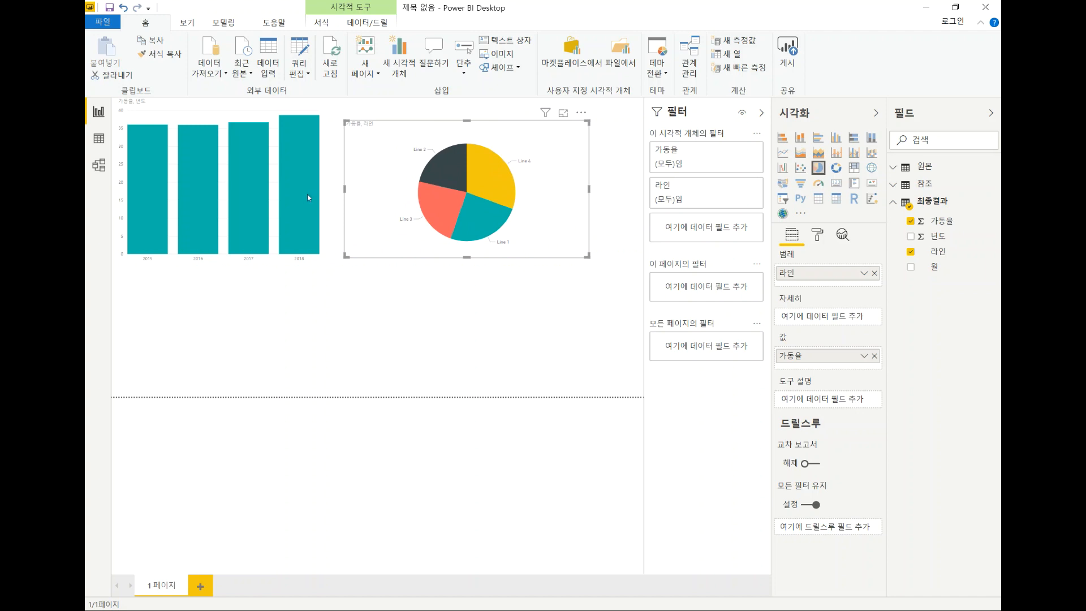
mouse_move(307, 195)
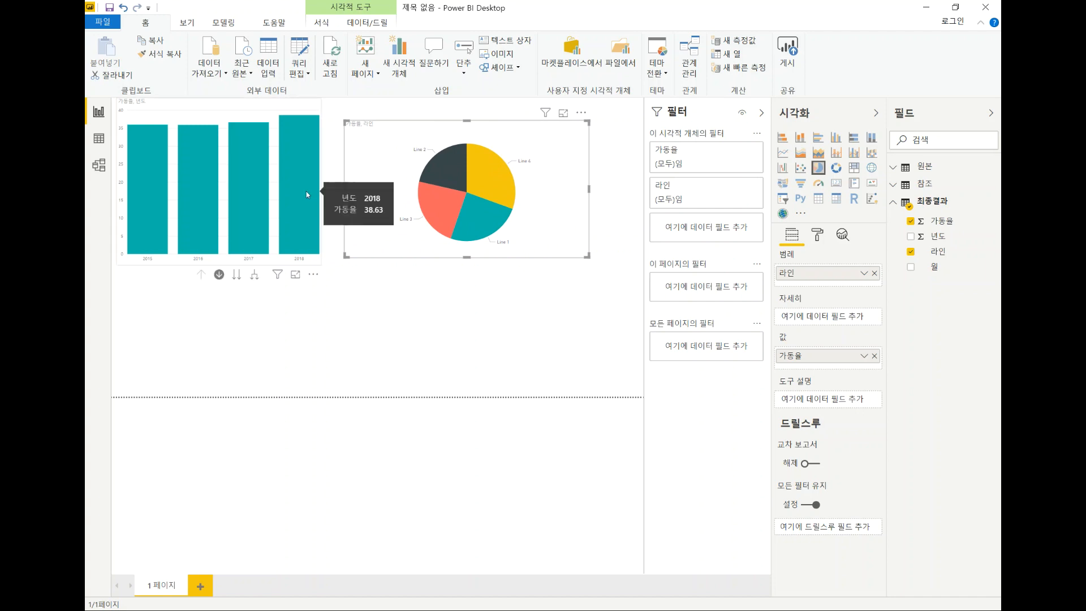
left_click(306, 194)
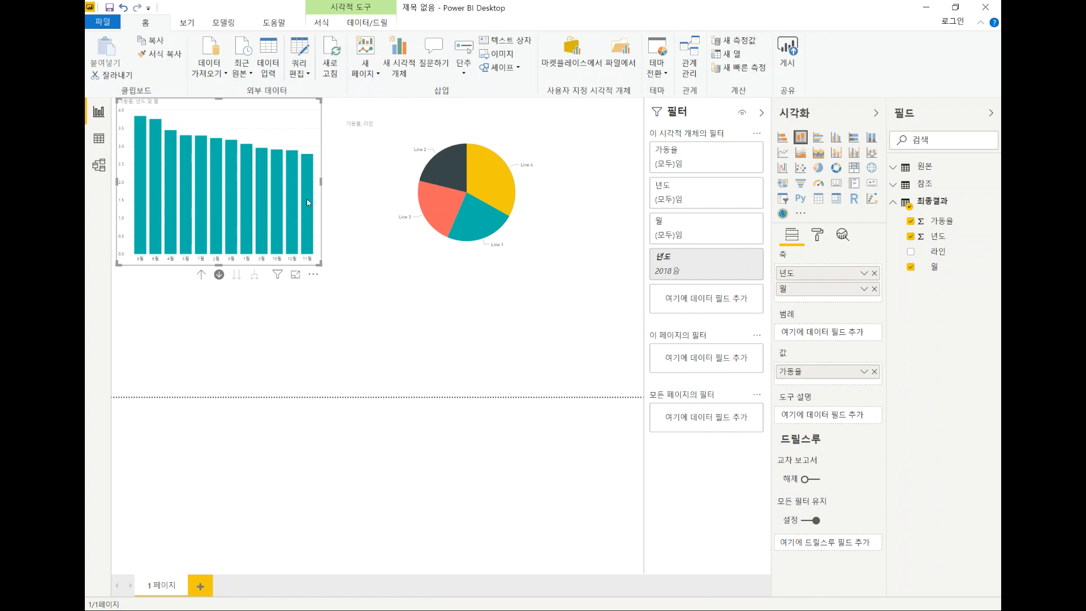
- Cross-highlight the monthly columns by the pie chart's Line 4 slice and by its Line 1 slice, and deselect the chart
left_click(494, 175)
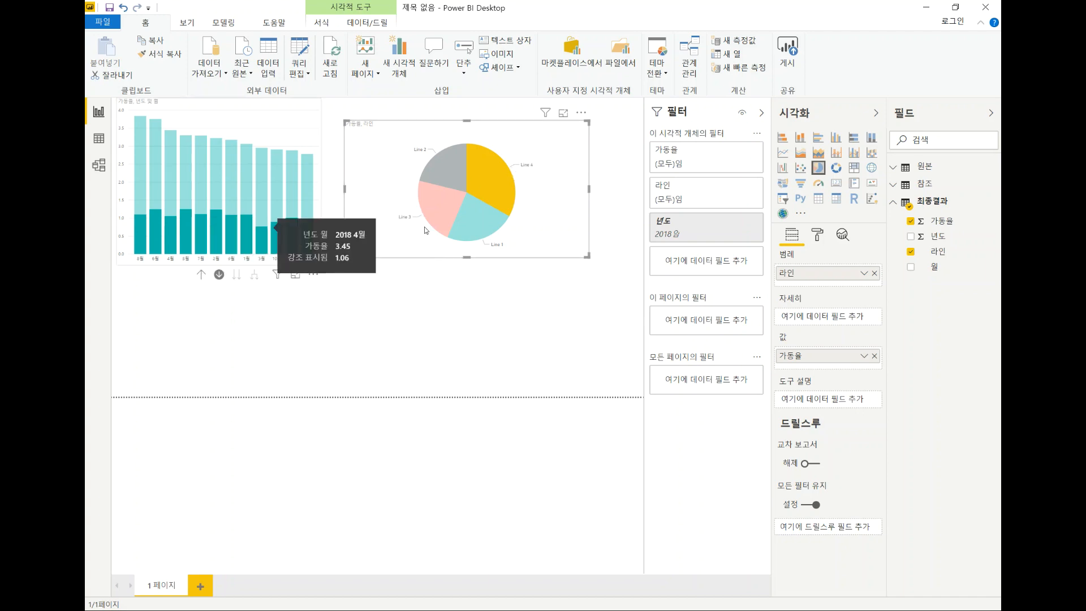
left_click(473, 222)
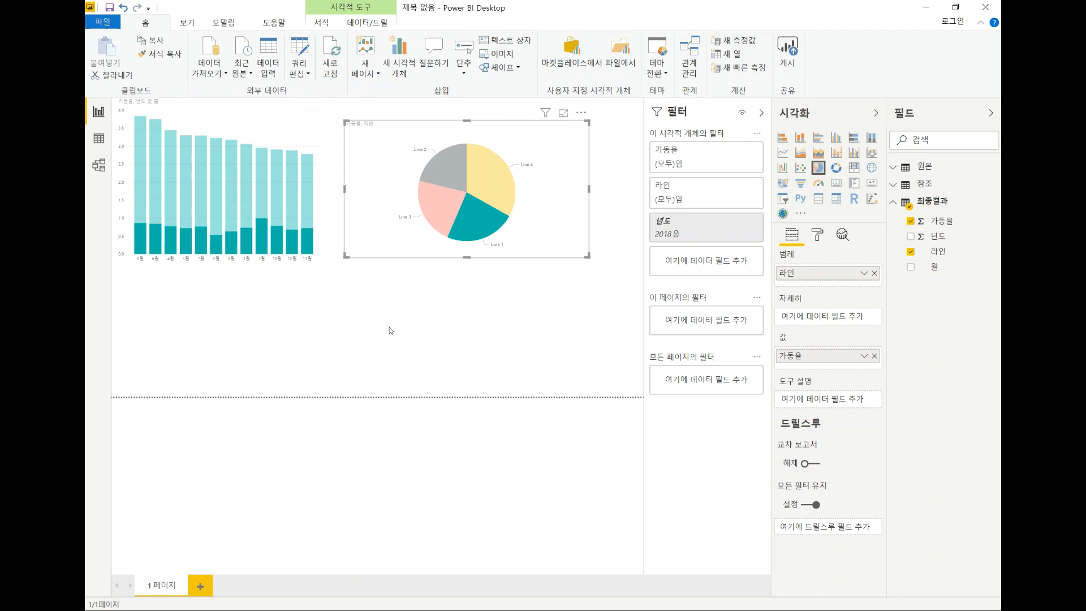
left_click(435, 317)
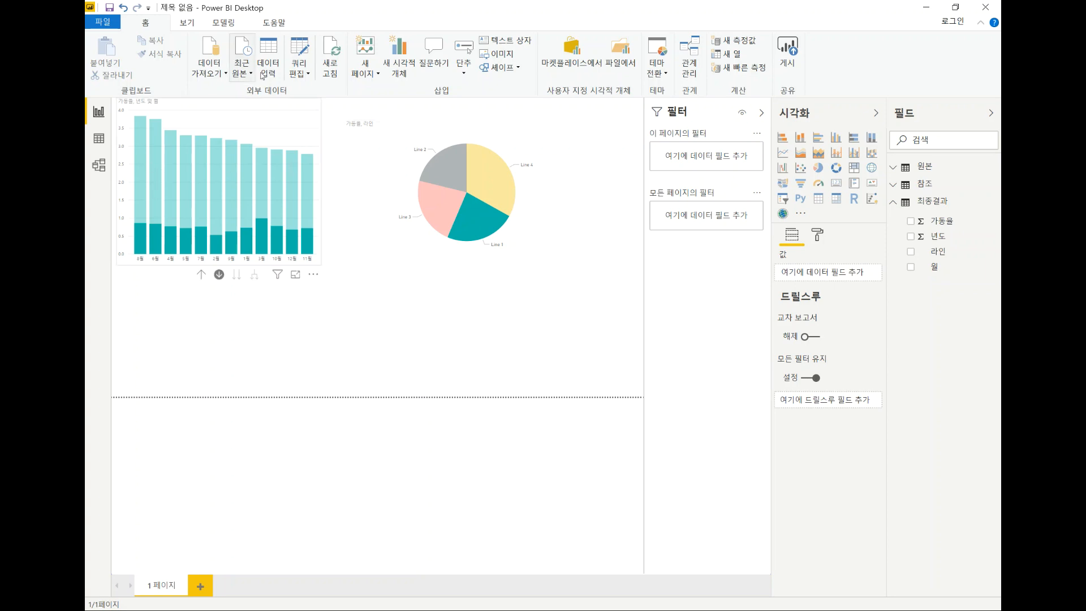
- Reopen the query editor and inspect the data of the 원본 query at its 탐색 applied step
left_click(296, 79)
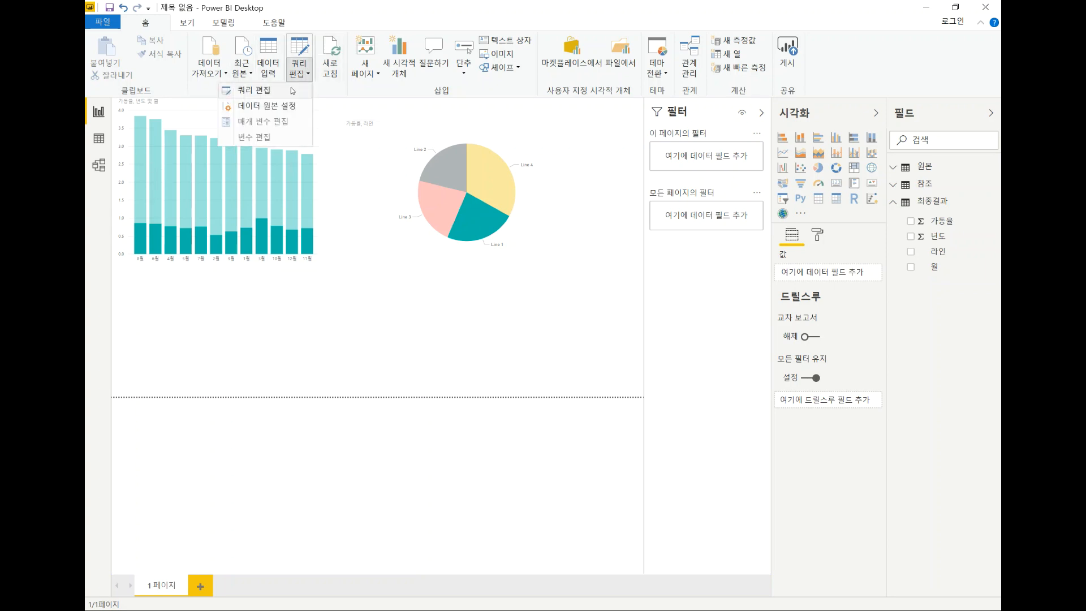
left_click(293, 90)
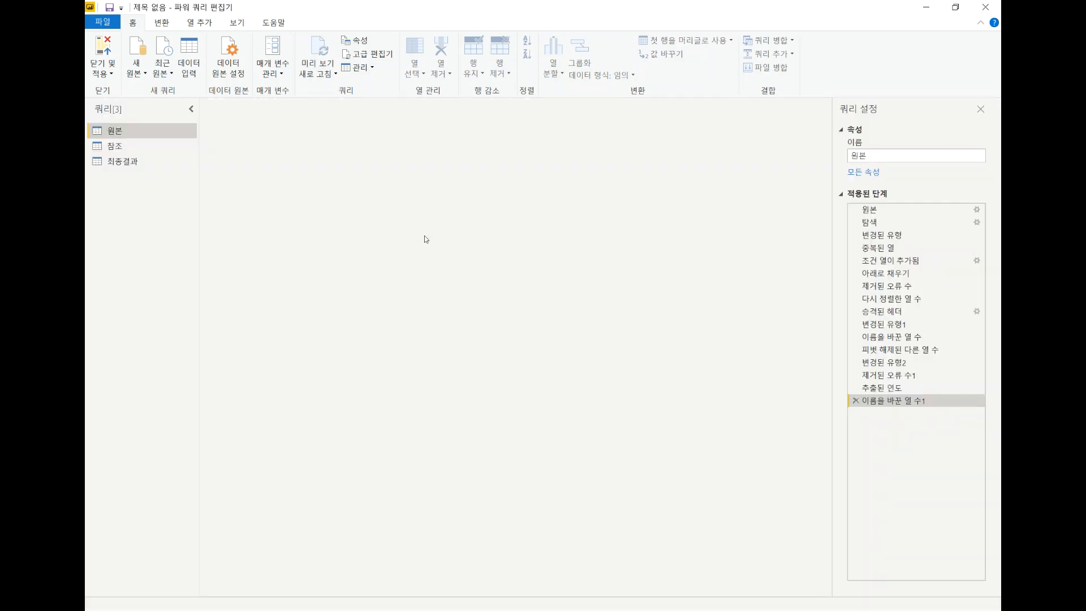
left_click(880, 211)
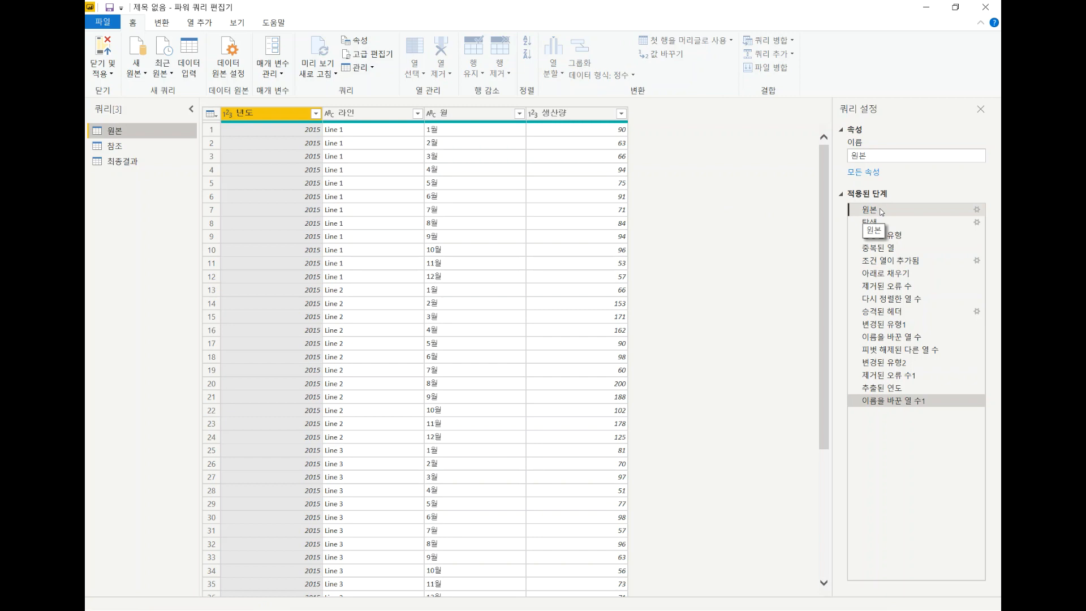
left_click(876, 222)
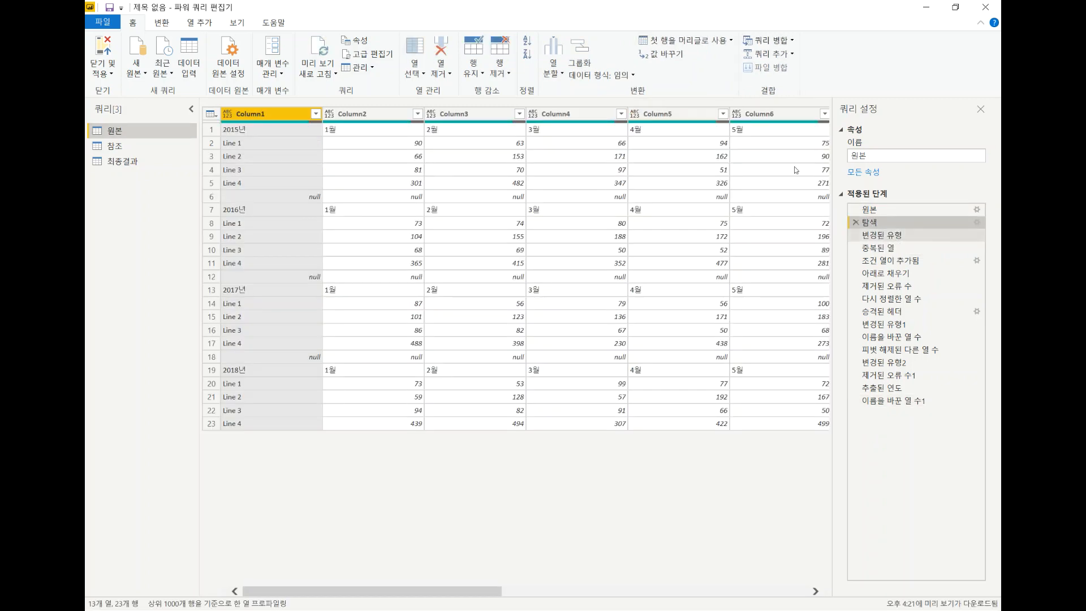
left_click(199, 23)
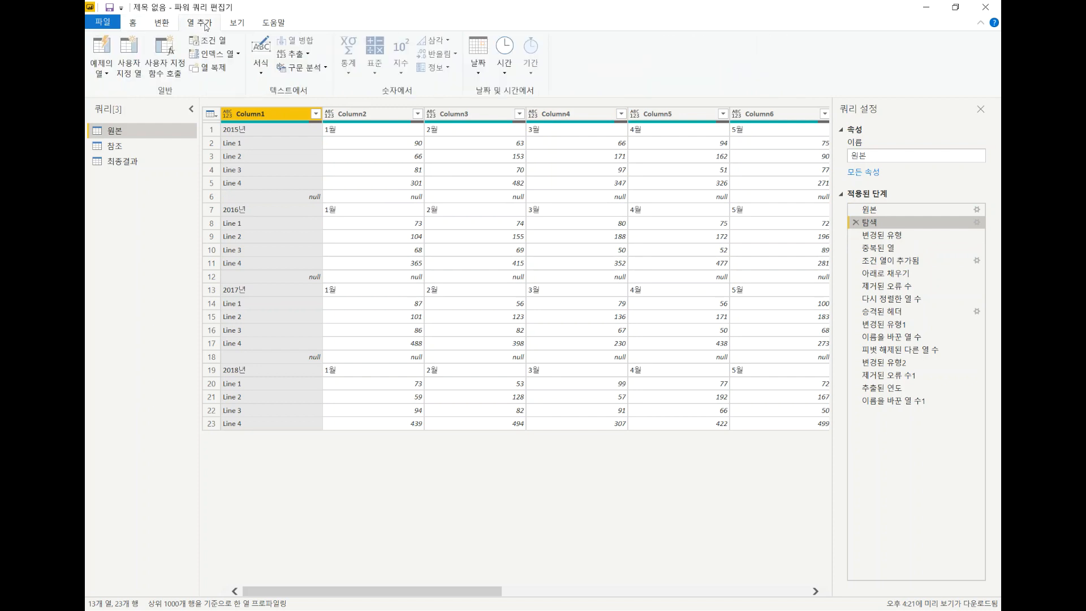